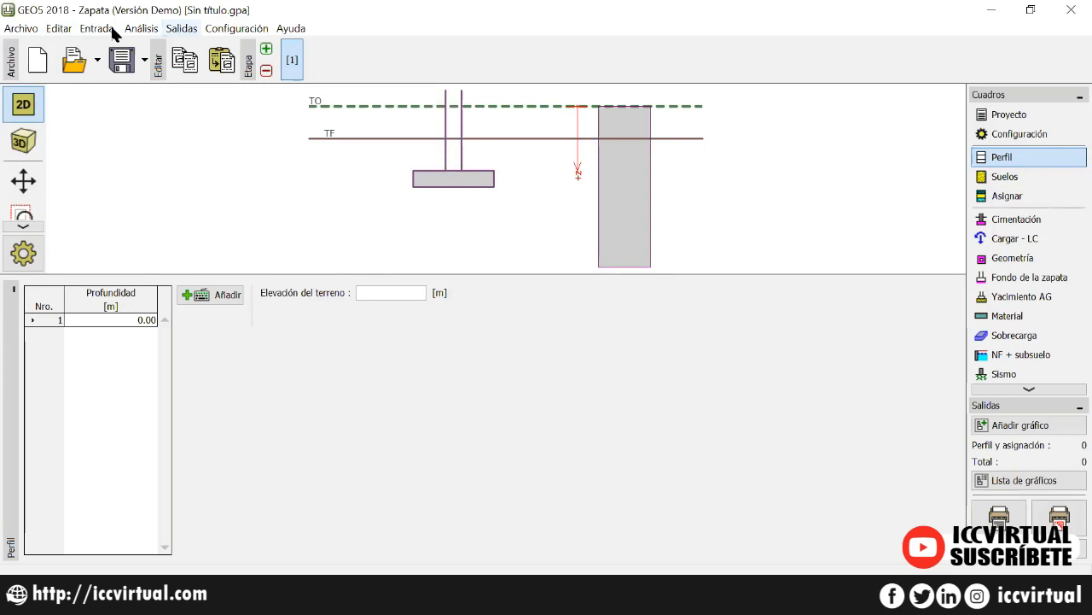
click(35, 33)
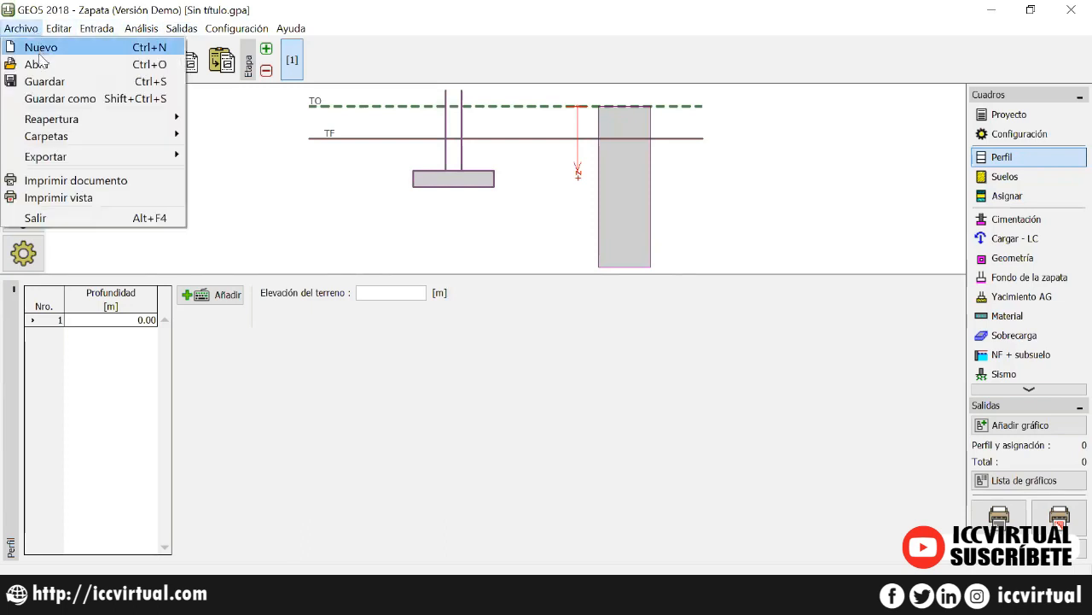
mouse_move(55, 31)
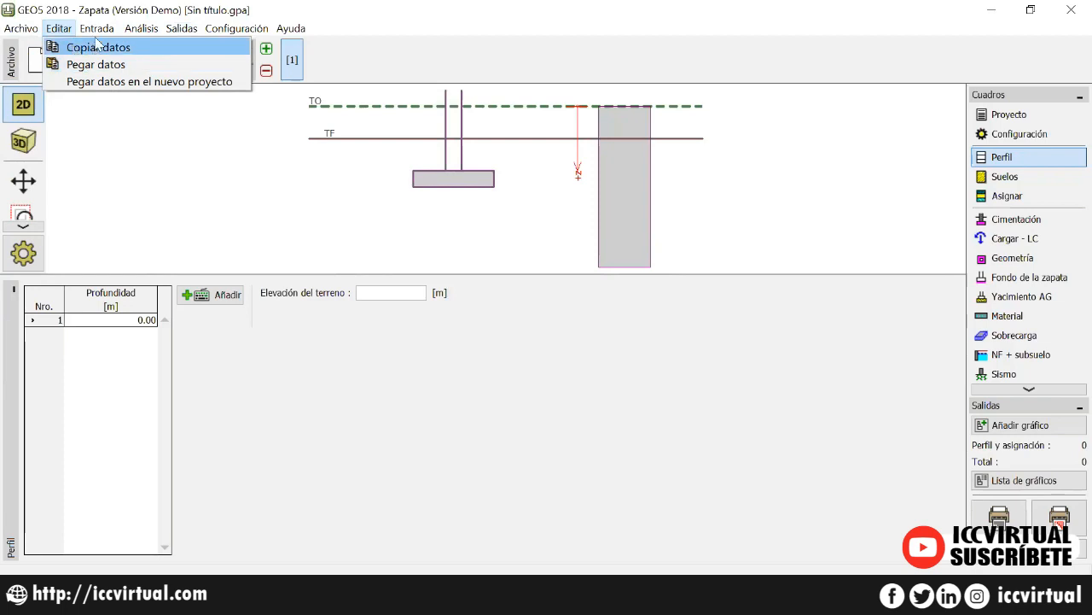
mouse_move(99, 34)
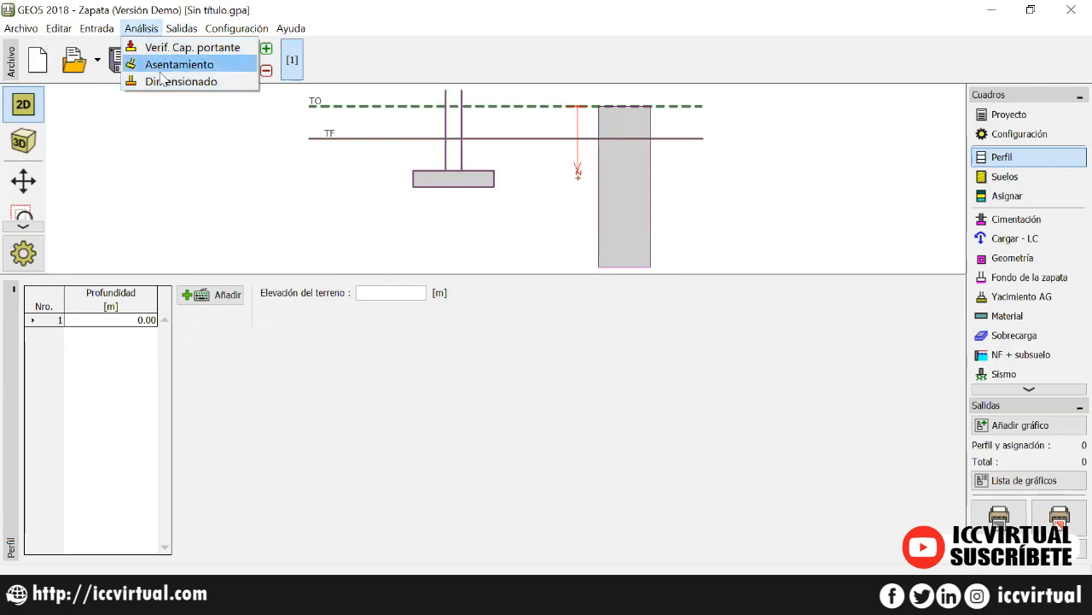
mouse_move(182, 34)
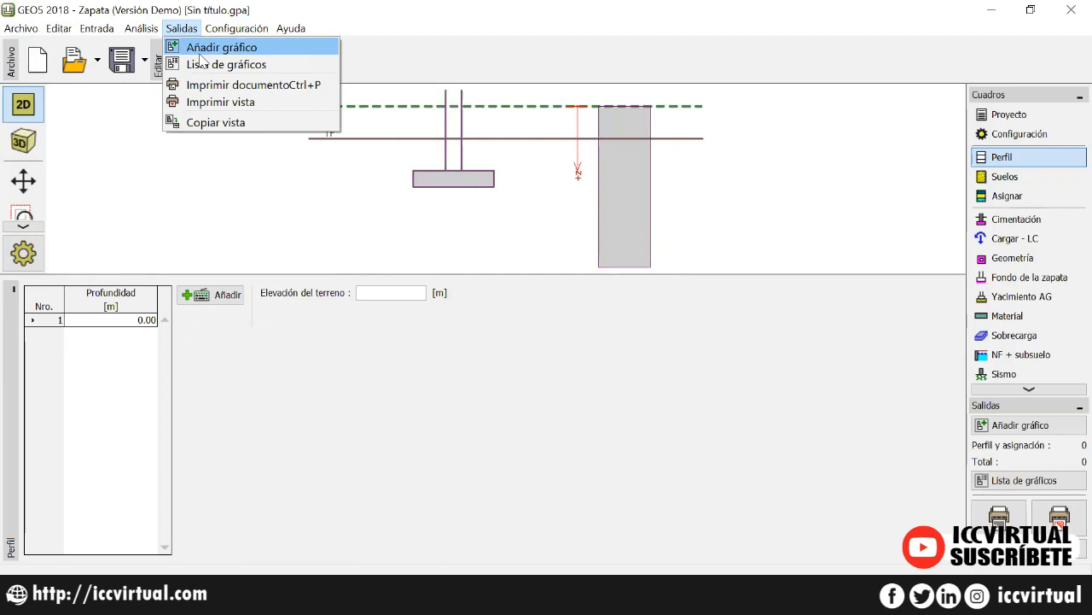
mouse_move(217, 36)
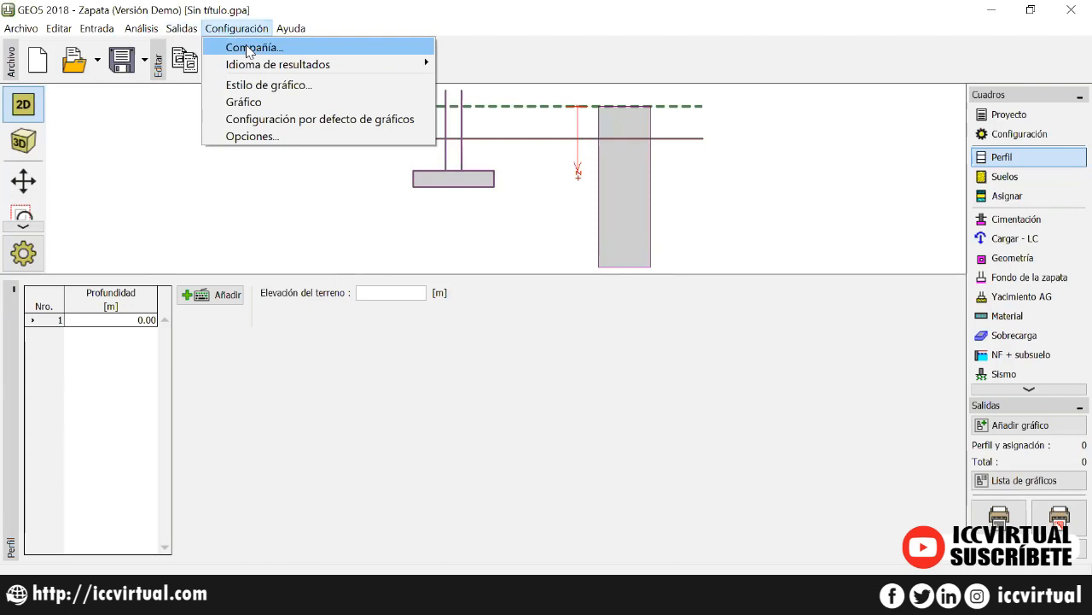
mouse_move(256, 62)
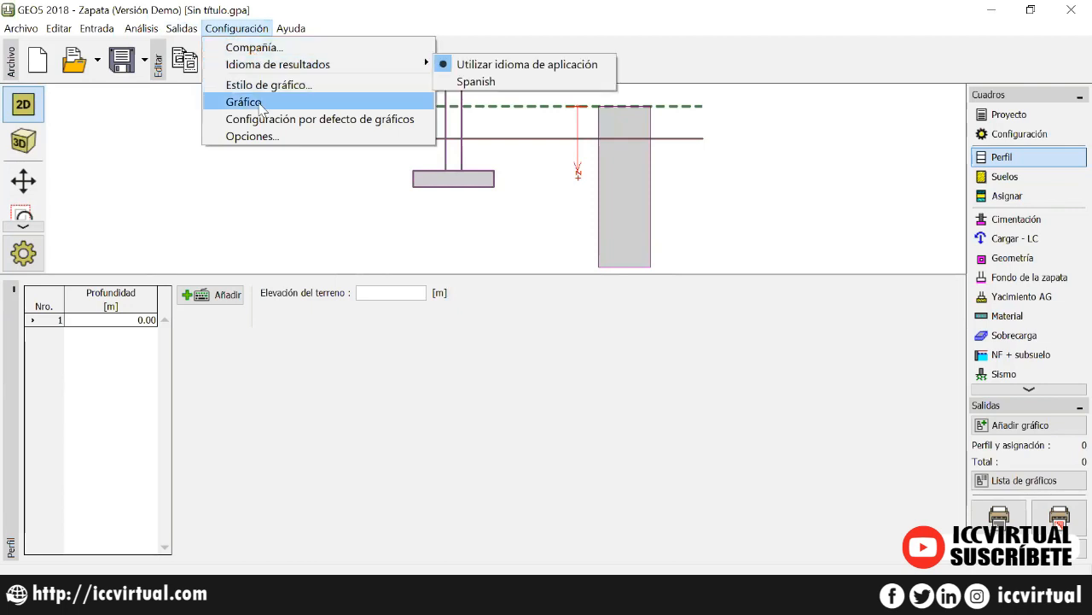
mouse_move(295, 33)
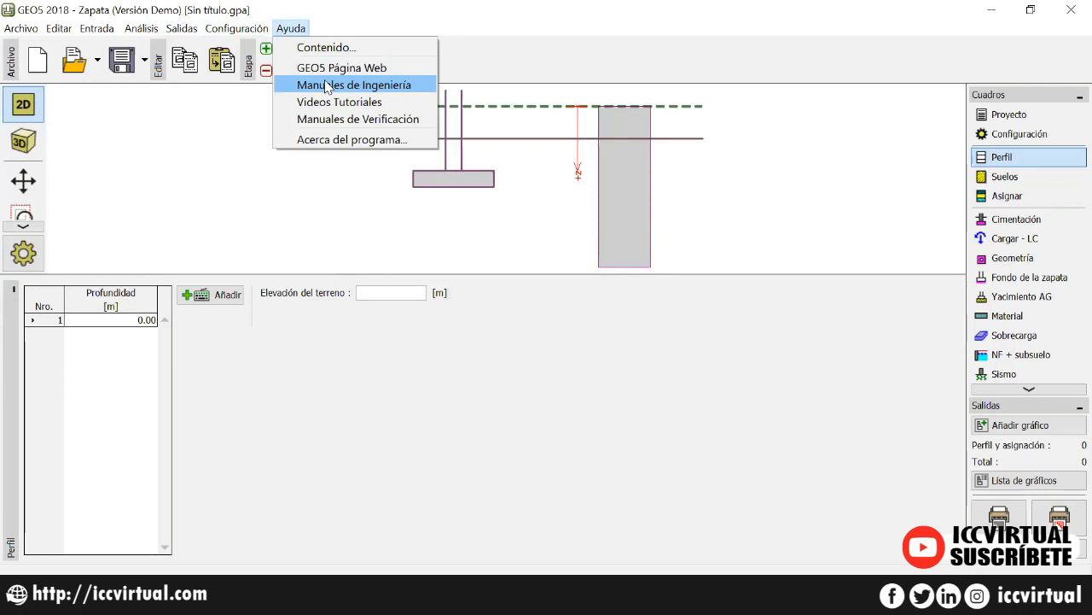
click(502, 81)
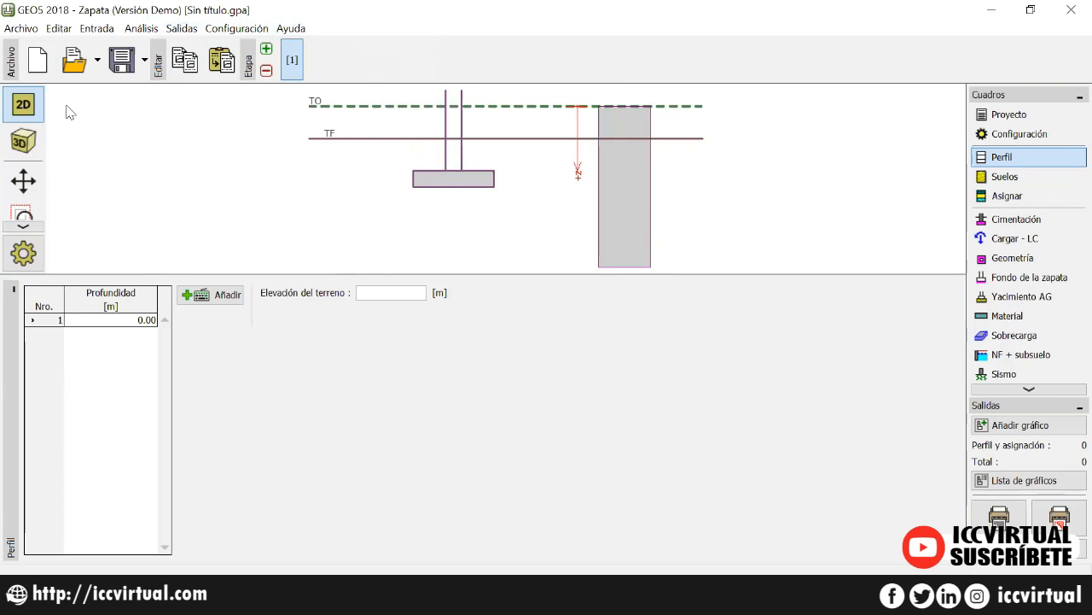
click(24, 33)
click(24, 33)
Enlarge the drawing area and inspect the footing and soil block in 3D from several angles.
drag(146, 274, 148, 338)
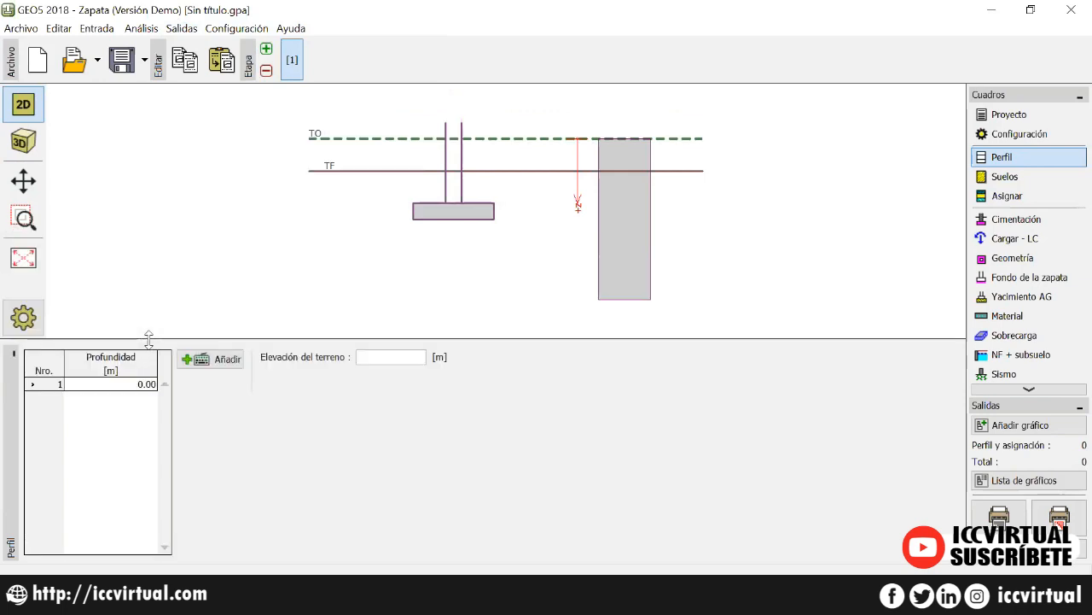
click(23, 144)
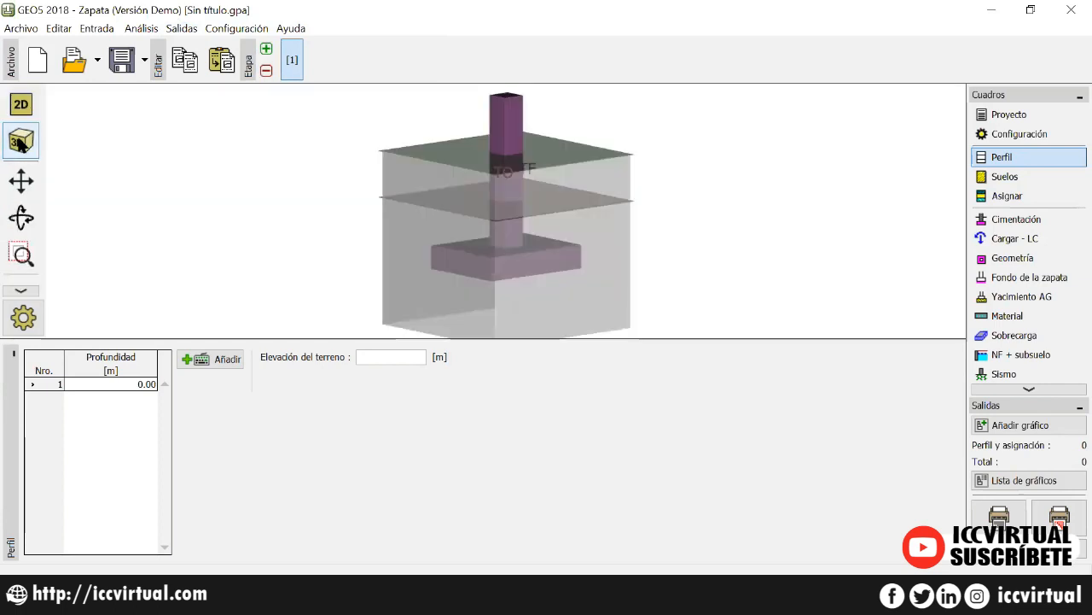
click(21, 218)
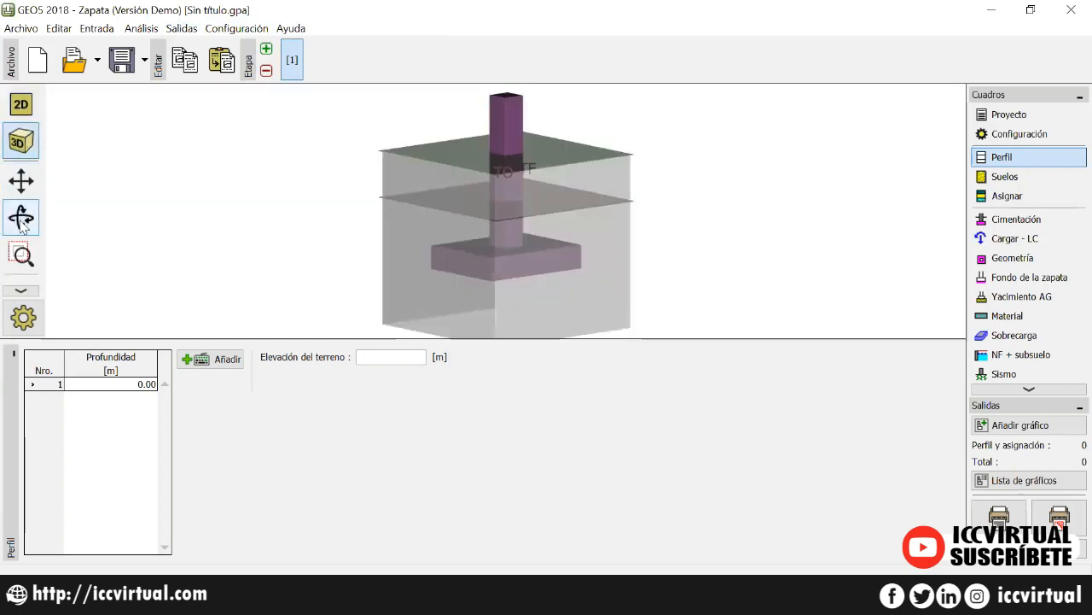
drag(349, 229, 560, 214)
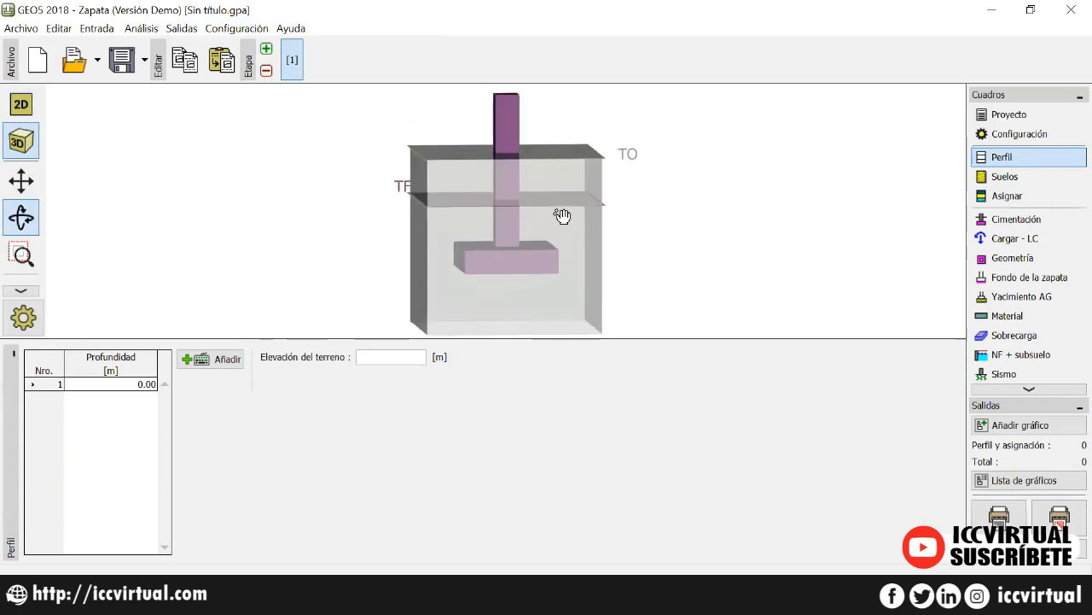
drag(349, 200, 516, 164)
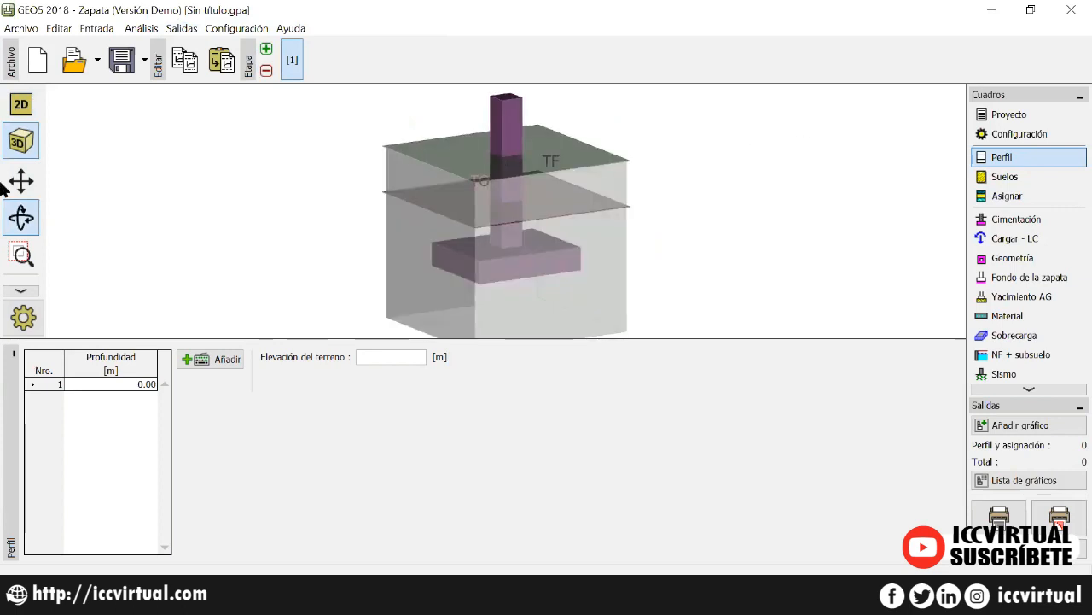
click(21, 291)
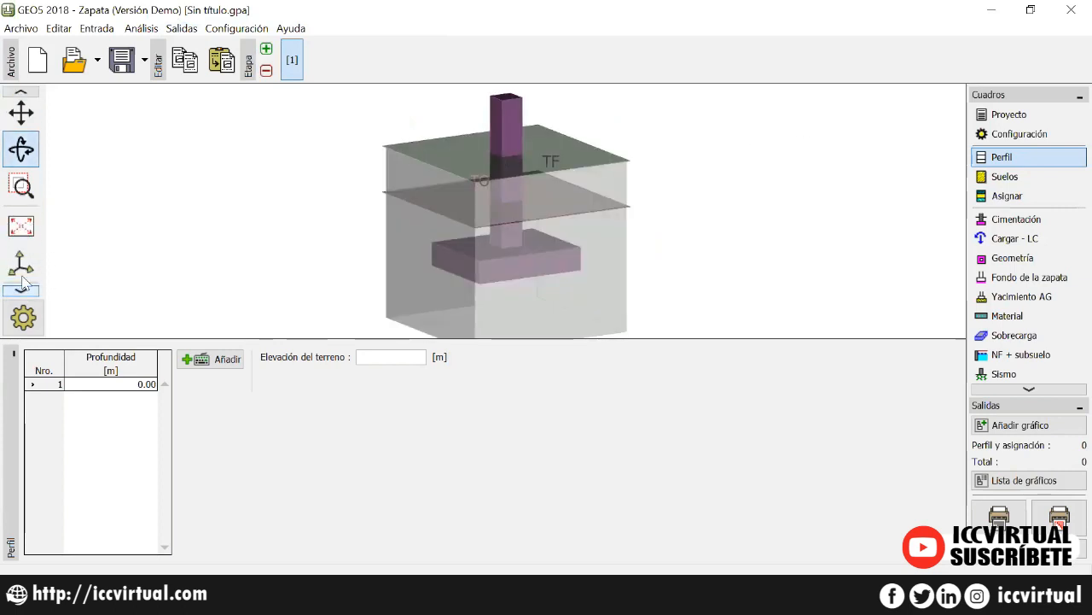
click(26, 232)
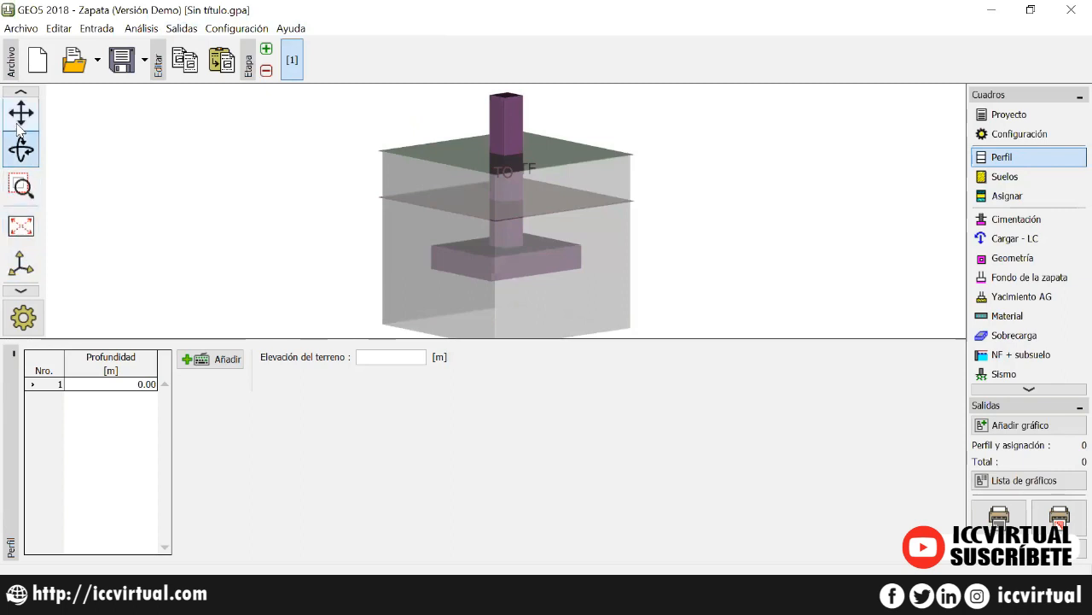
drag(77, 229, 282, 251)
click(23, 291)
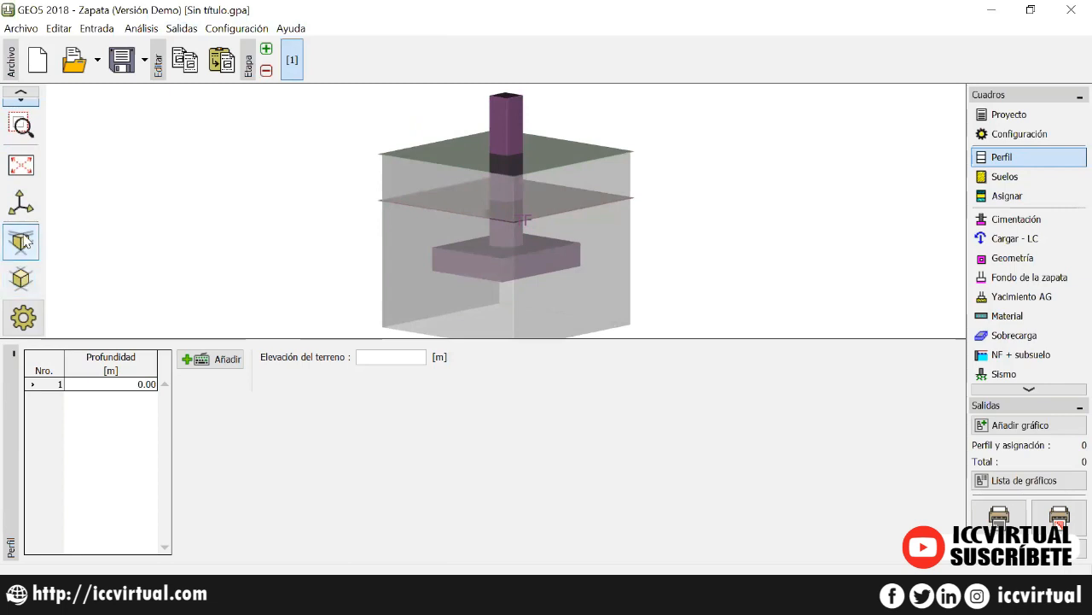
Review the graphic display settings for the 3D and 2D views, including the profile's color options, and return to the 2D profile.
click(24, 317)
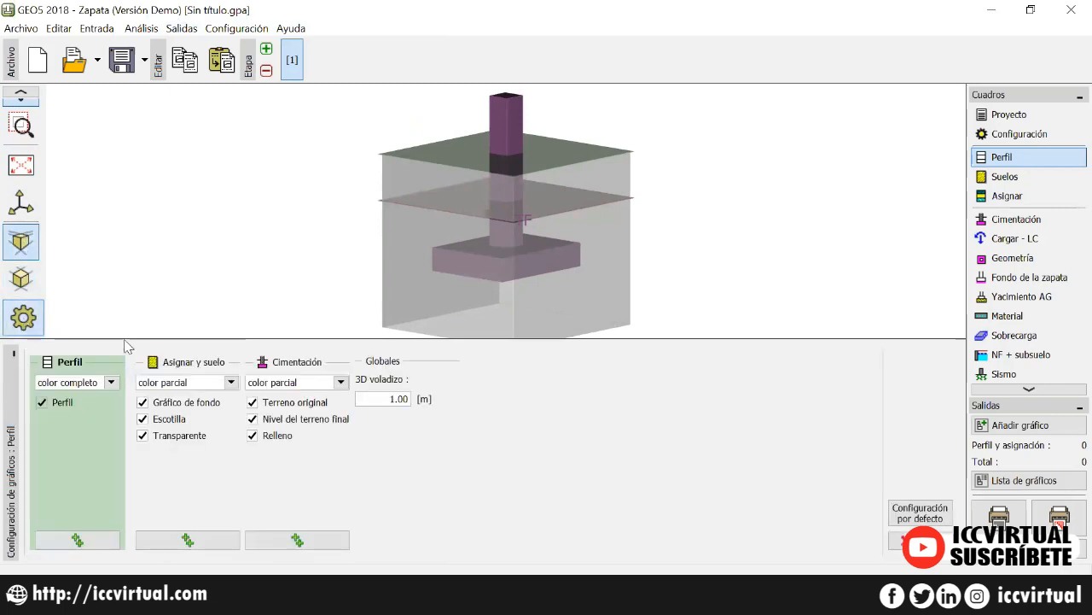
click(88, 382)
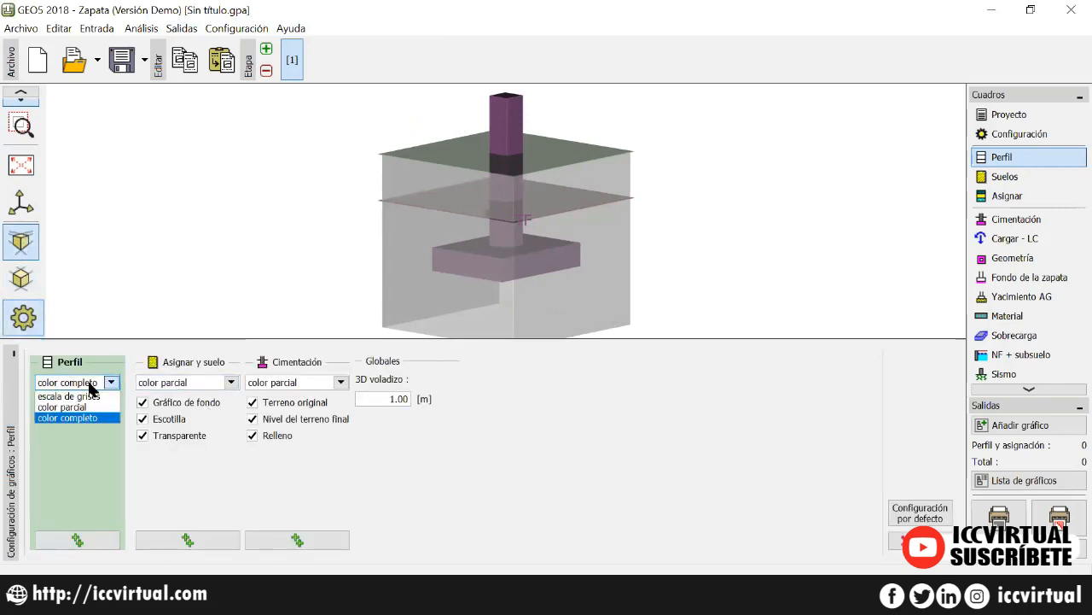
click(114, 238)
click(20, 93)
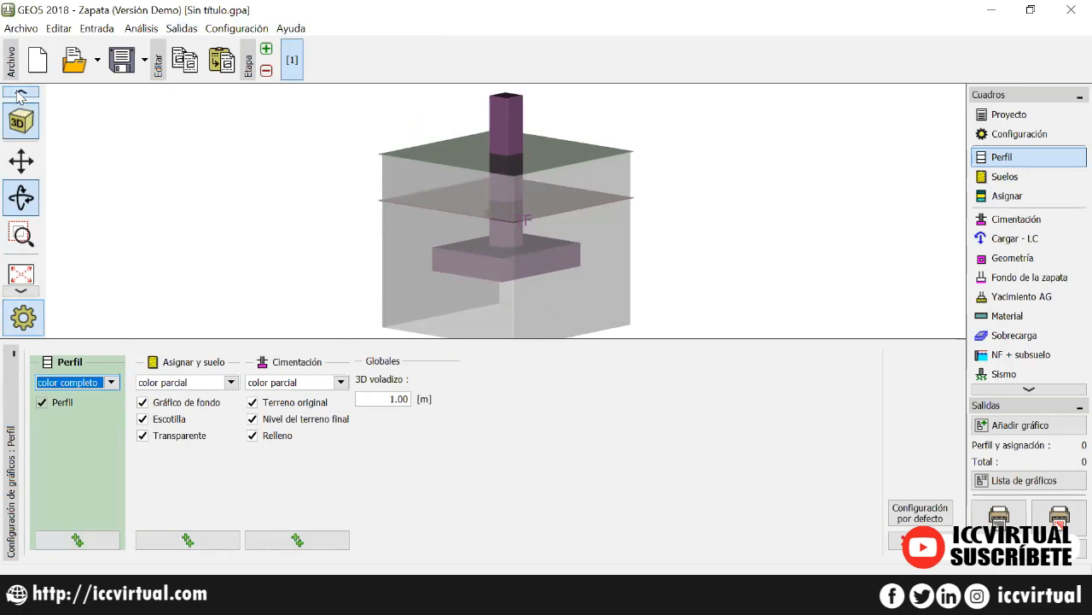
click(20, 104)
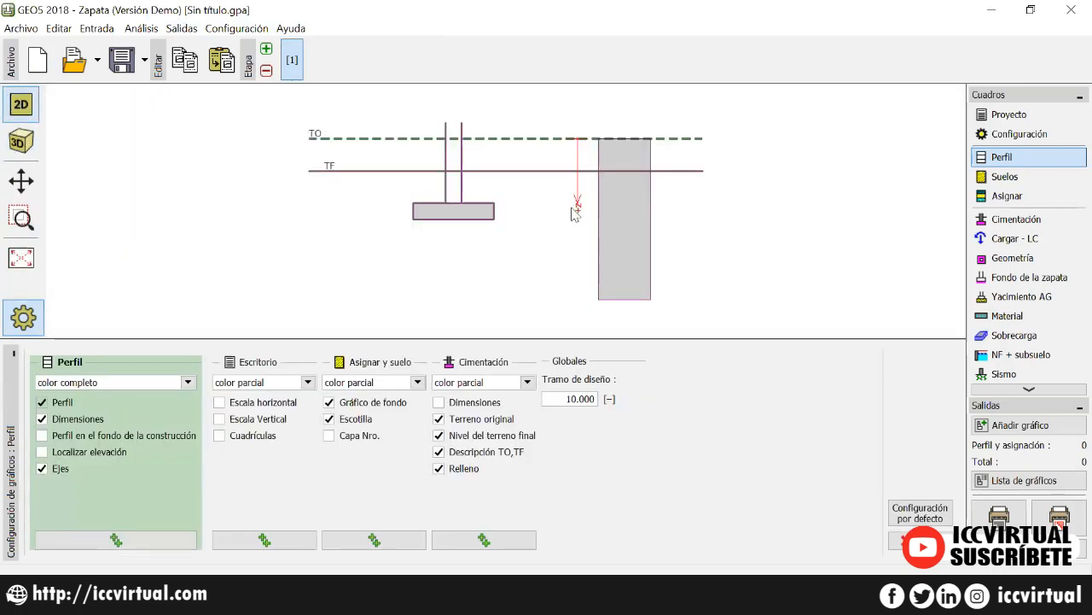
click(31, 319)
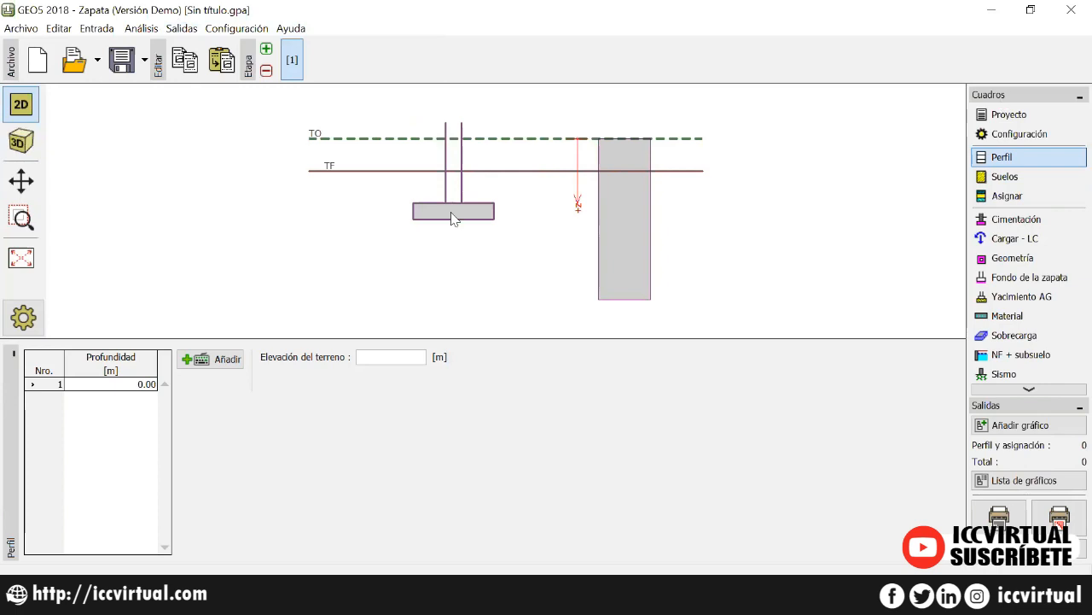
Open the general project data and go to the author field.
click(96, 28)
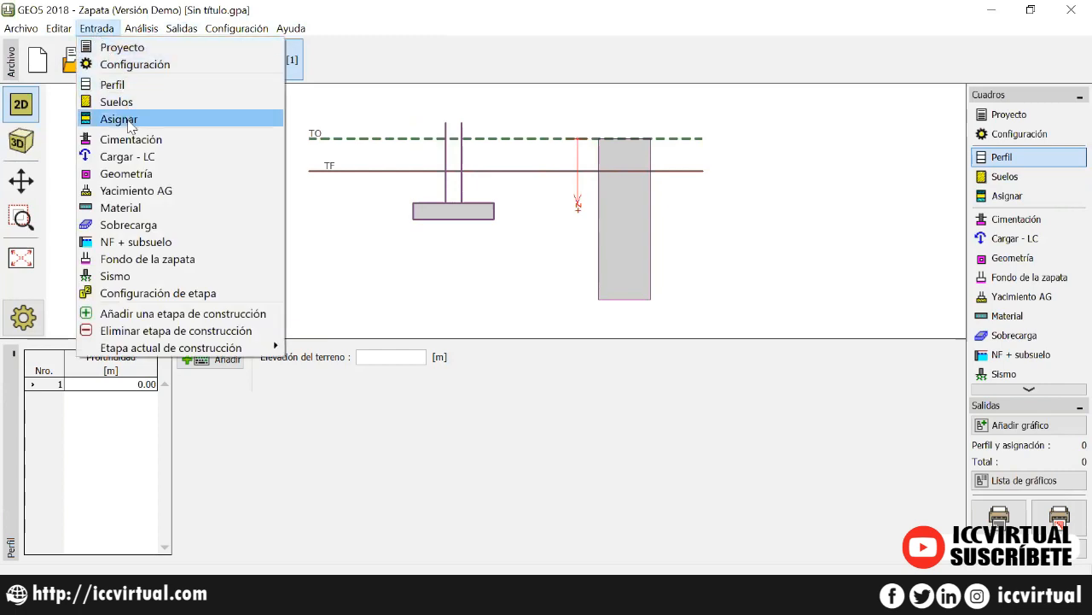
click(999, 75)
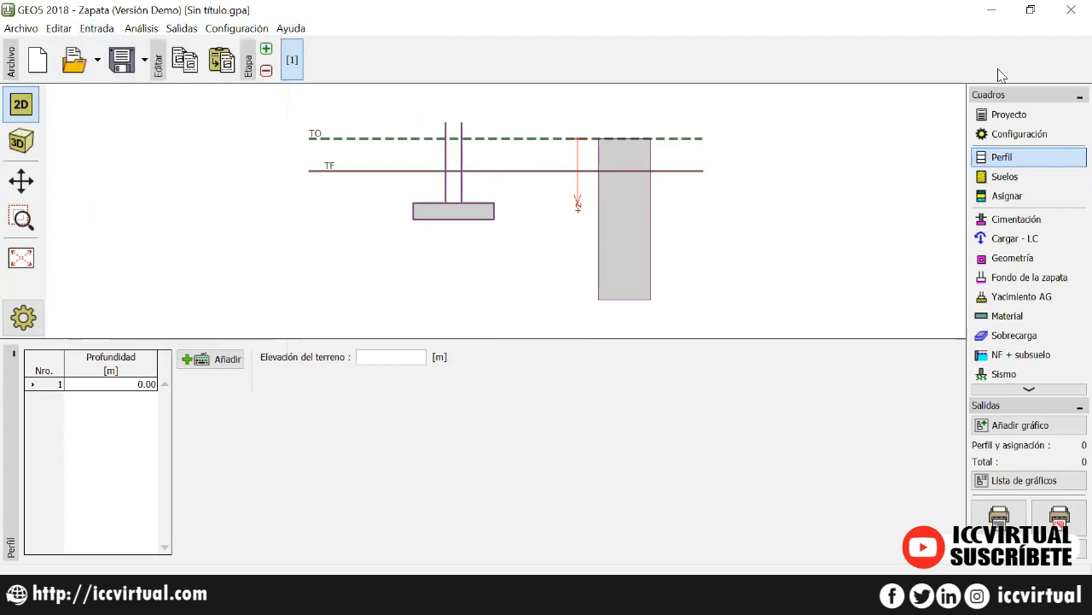
click(1017, 116)
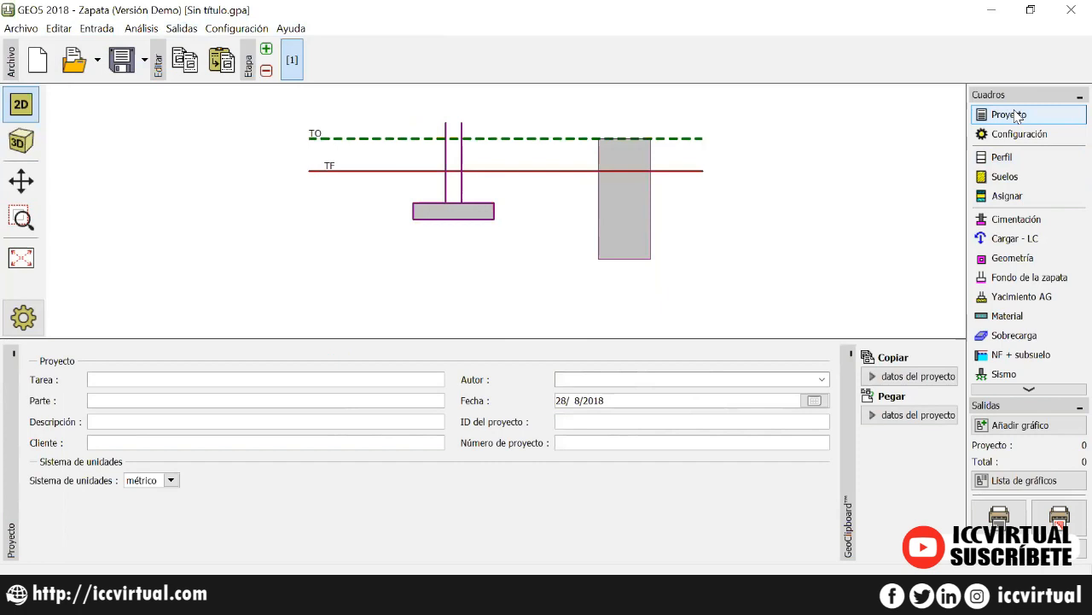
click(639, 378)
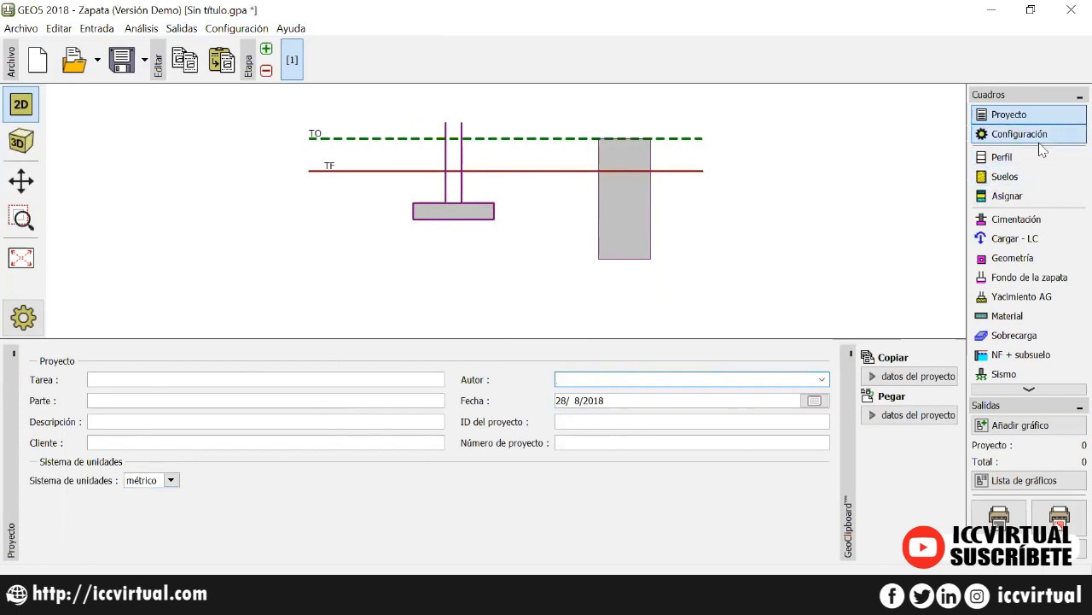
Set the analysis type to undrained conditions (Análisis de condiciones sin drenar) in the analysis configuration.
click(1016, 134)
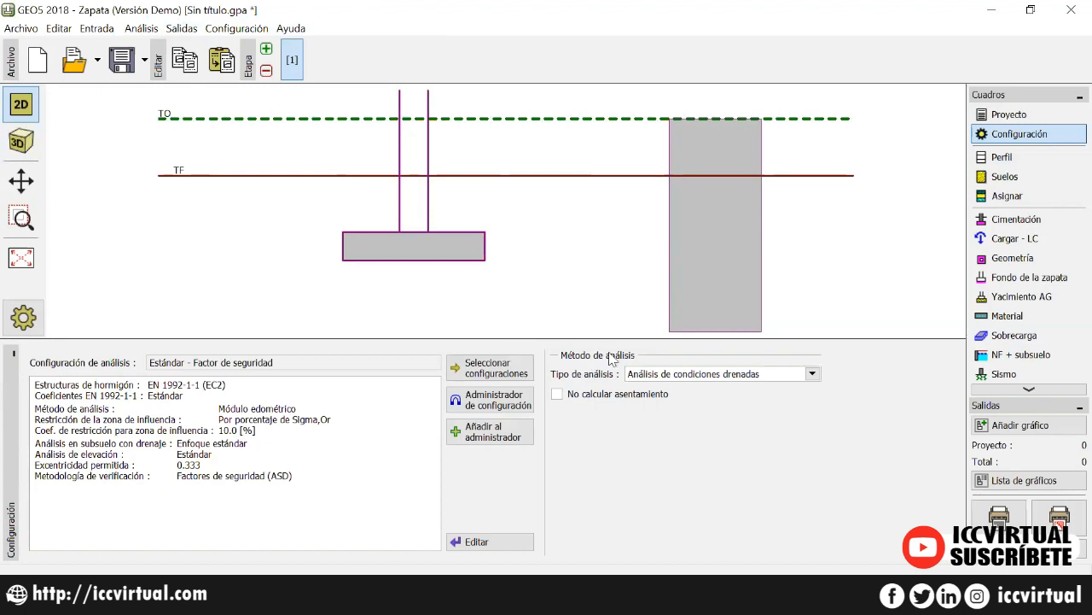
click(793, 373)
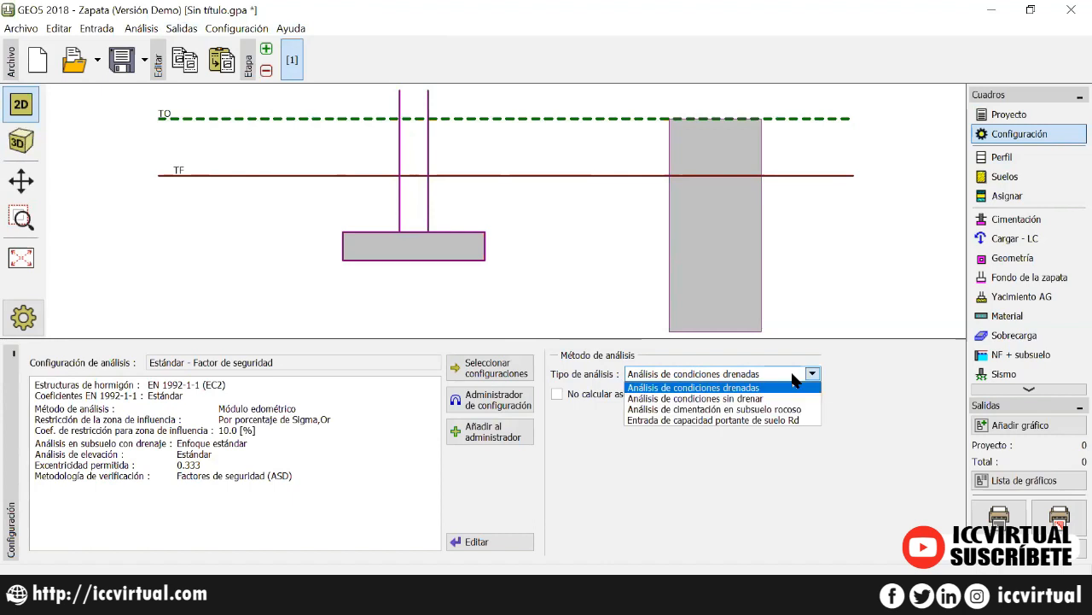
click(757, 400)
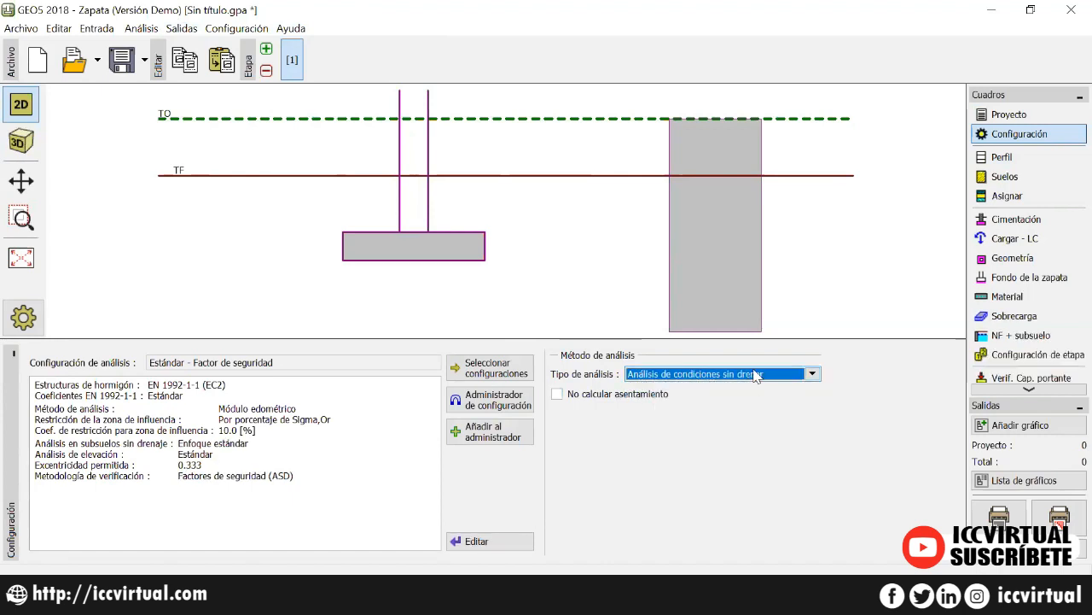
click(756, 376)
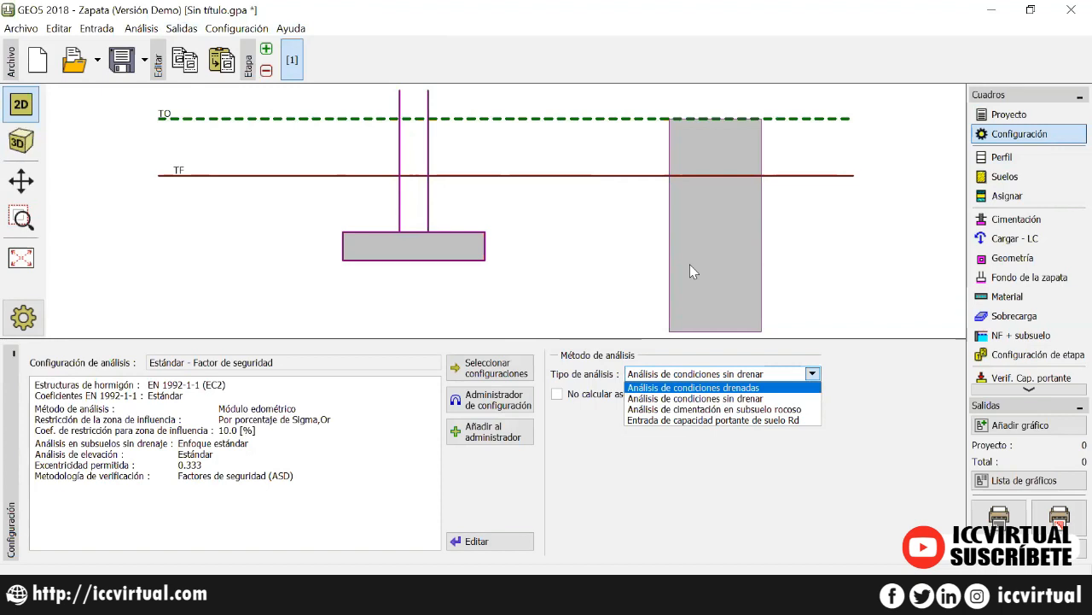
click(692, 68)
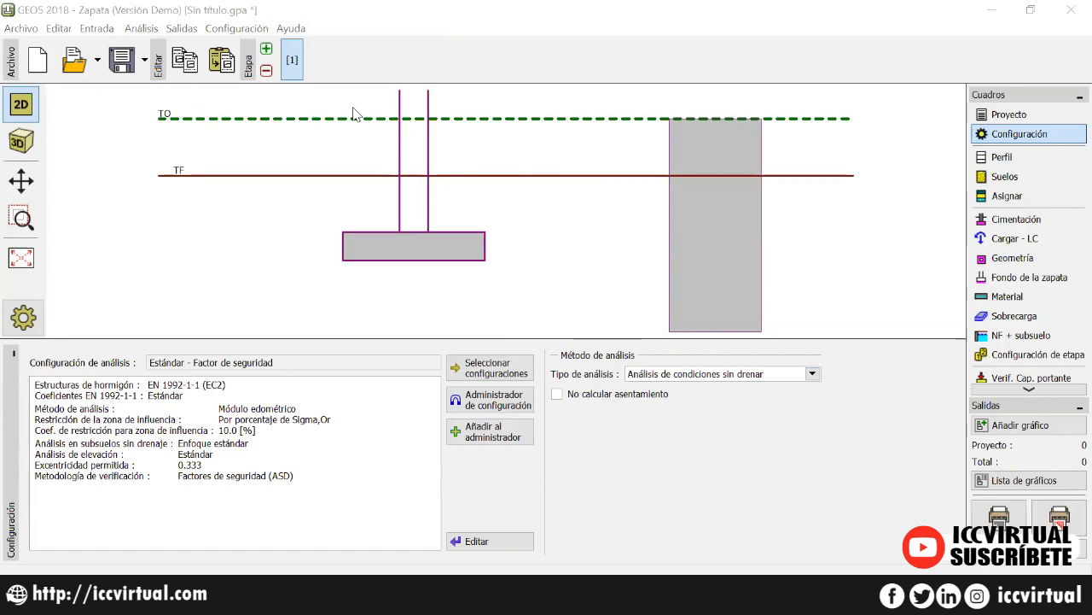
click(705, 373)
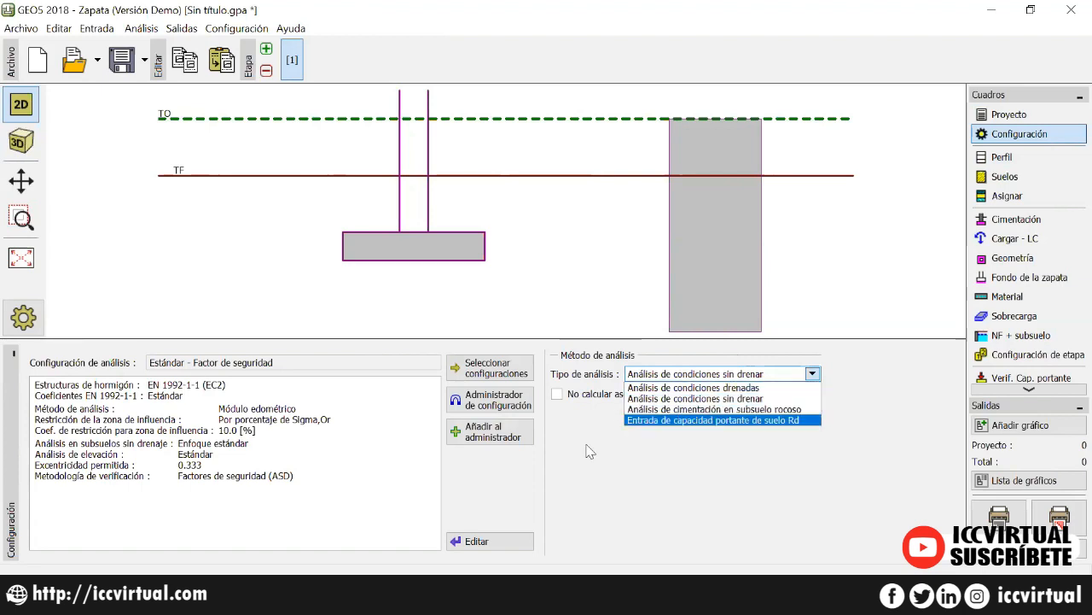
click(545, 490)
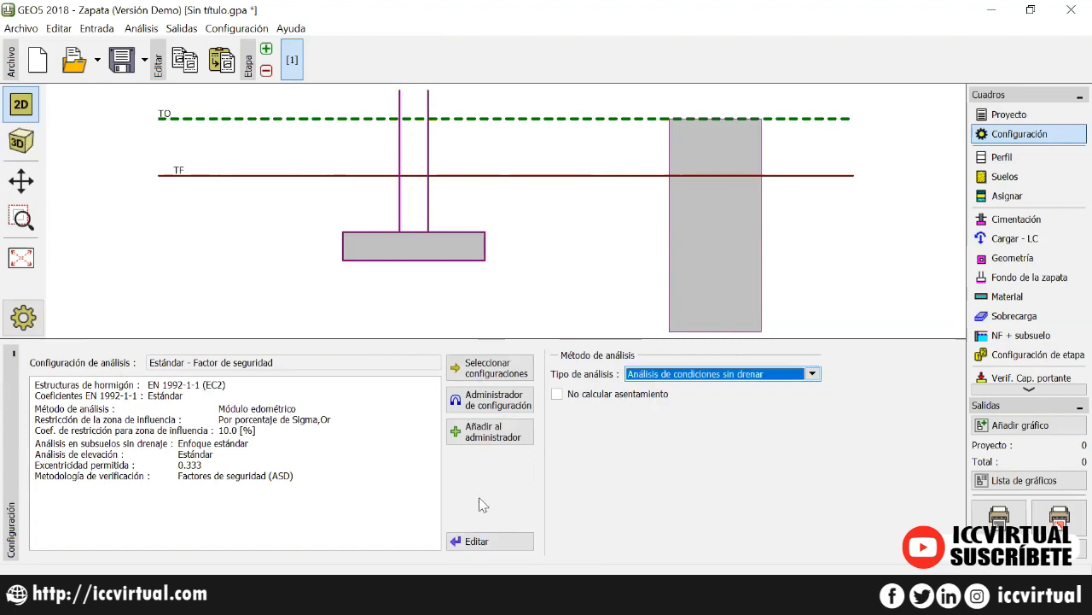
Review the predefined analysis configurations, including Estándar - Estados límite and LRFD - Standard, and close the list without applying one.
click(487, 372)
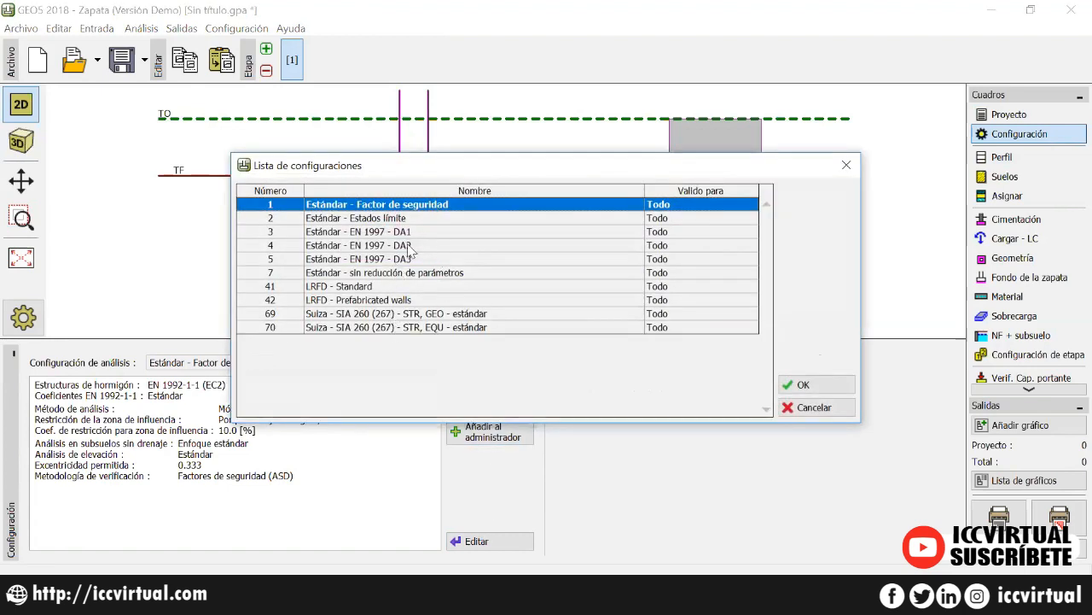
click(398, 220)
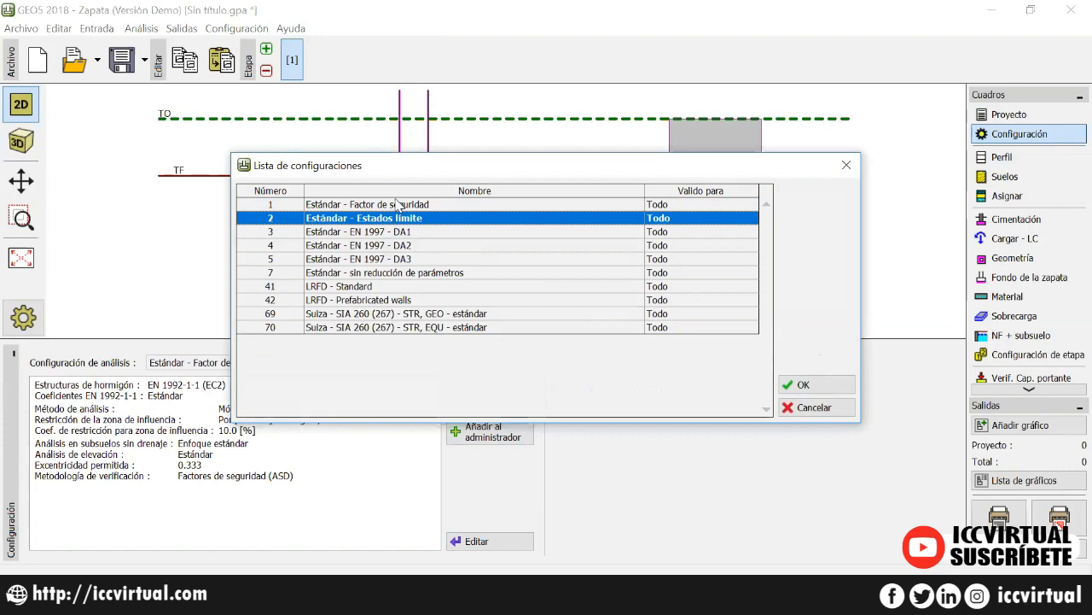
click(397, 204)
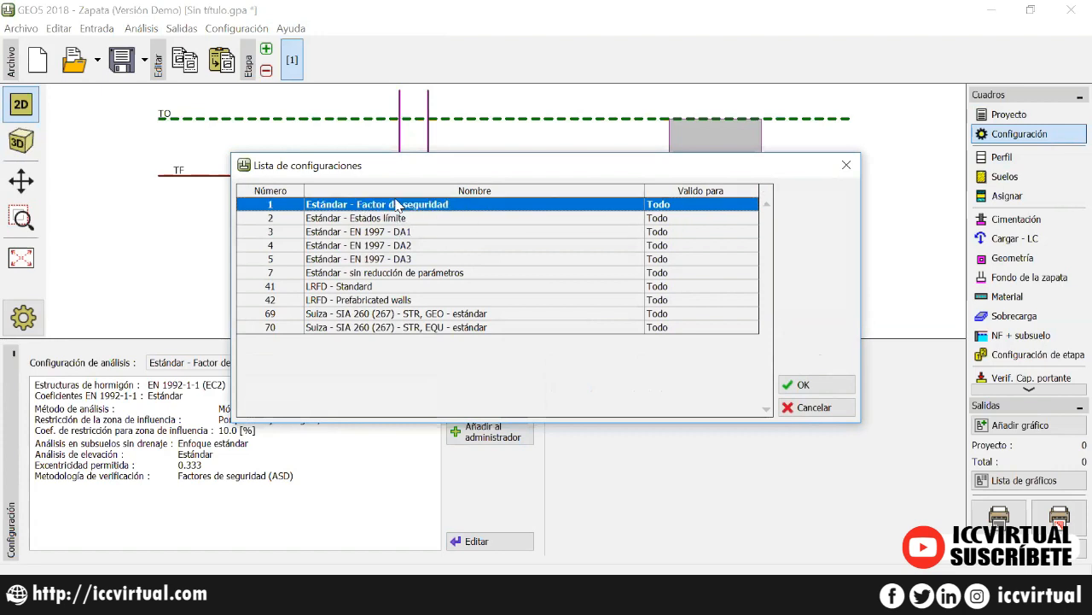
click(389, 288)
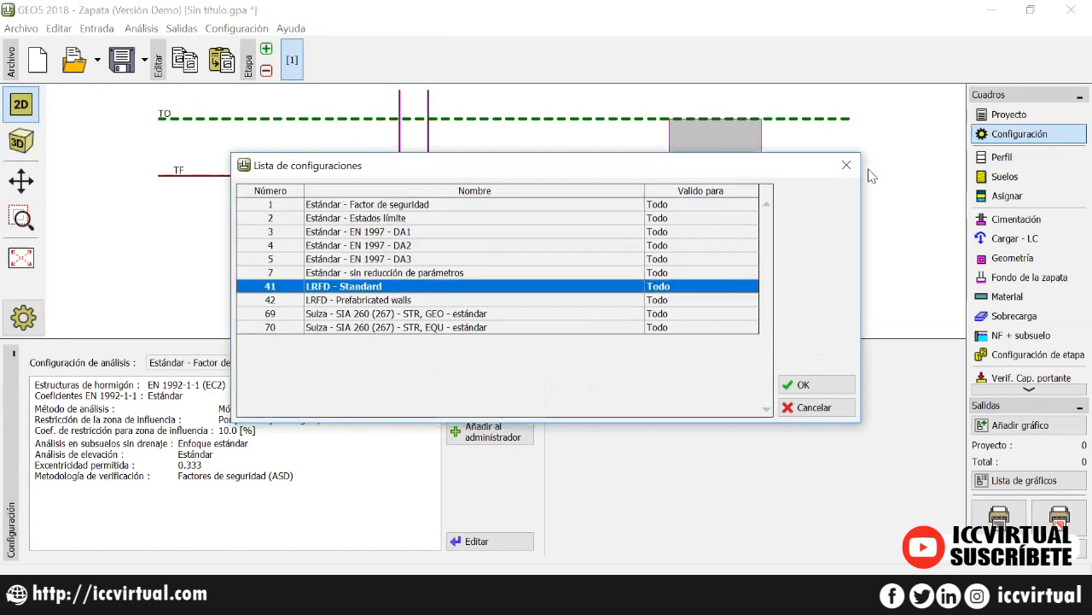
click(847, 165)
Edit the current analysis configuration and set the concrete structures standard to ACI 318-11.
click(480, 546)
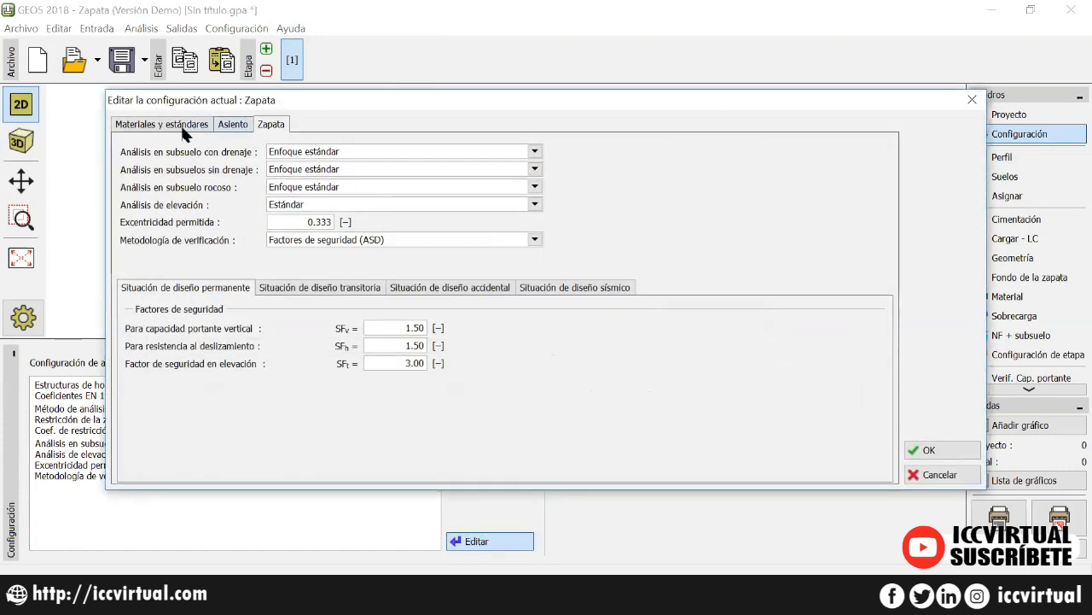
click(184, 126)
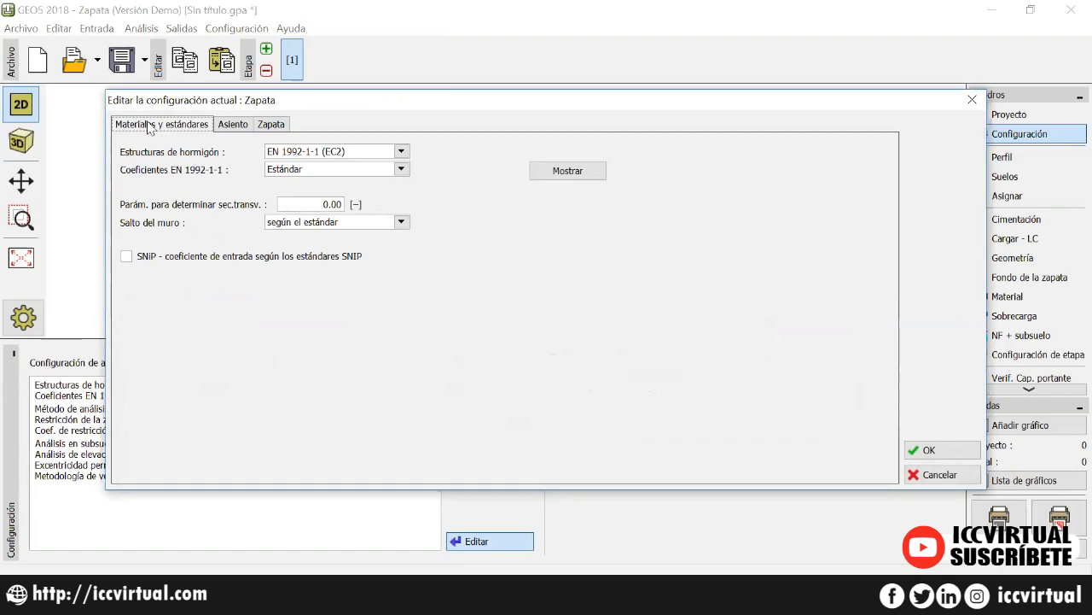
click(302, 154)
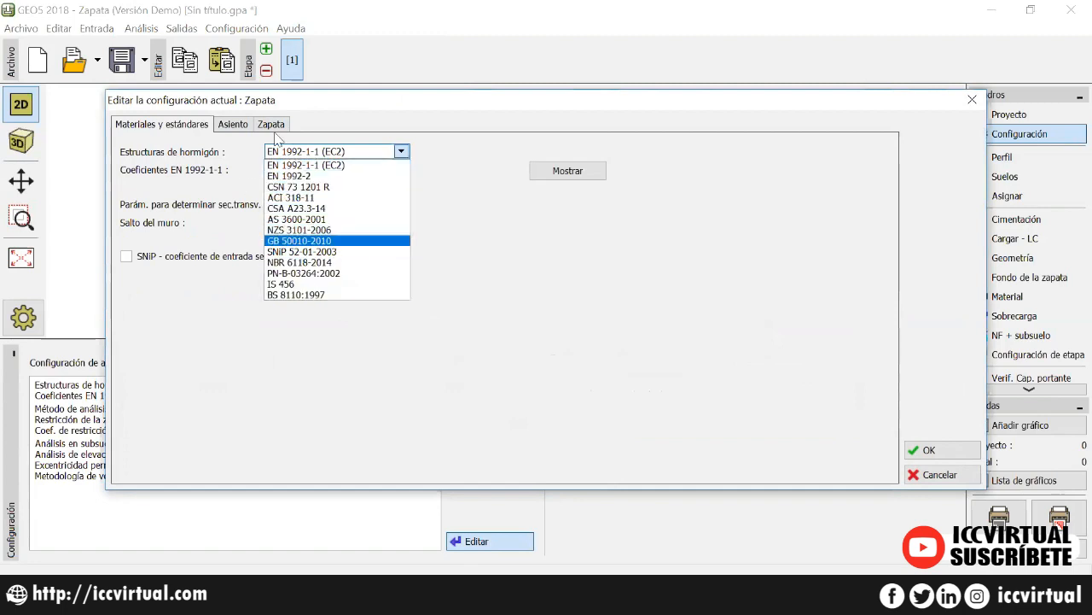
click(321, 198)
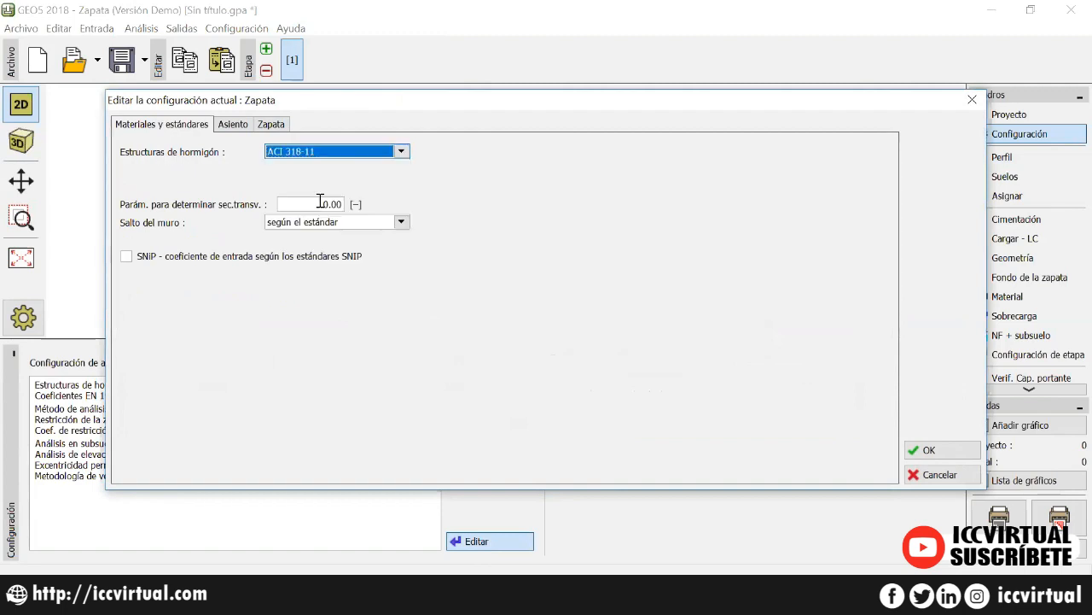
Set the settlement analysis method to Índice de compresión, keeping the influence zone restriction as Por porcentaje de Sigma,Or.
click(232, 124)
click(341, 154)
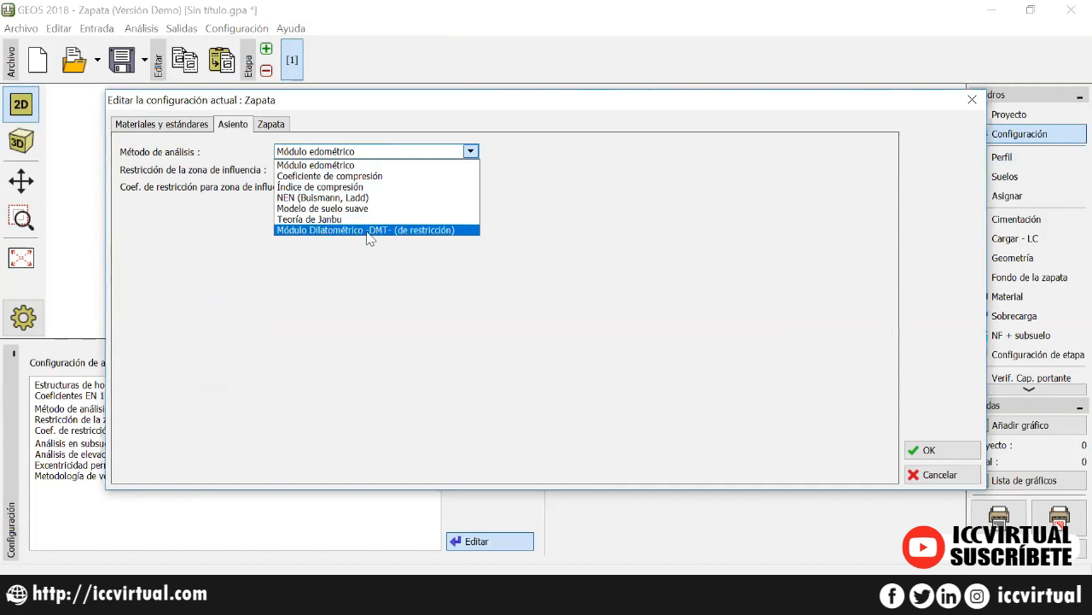
click(355, 188)
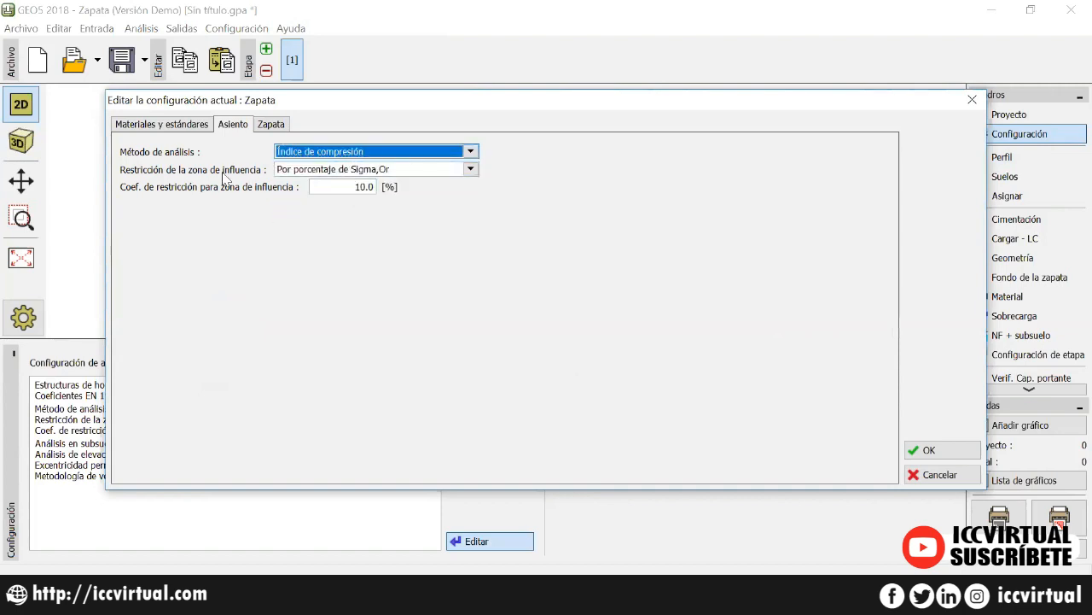
click(472, 169)
click(472, 170)
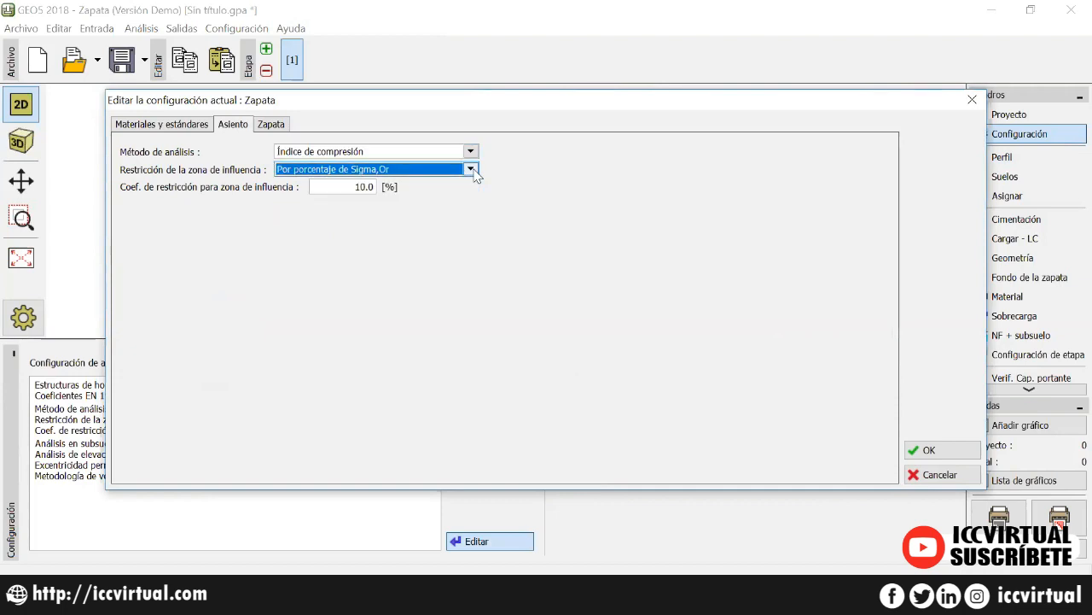
Review the footing analysis settings and keep Enfoque estándar as the approach for drained subsoil.
click(271, 124)
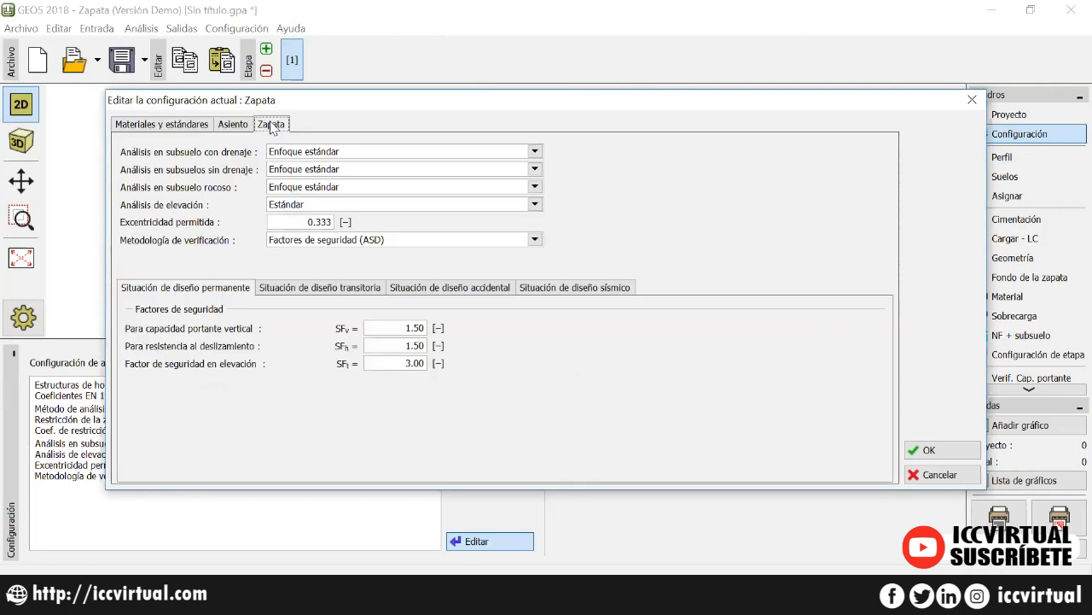
click(244, 126)
click(278, 128)
click(230, 128)
click(265, 128)
click(335, 153)
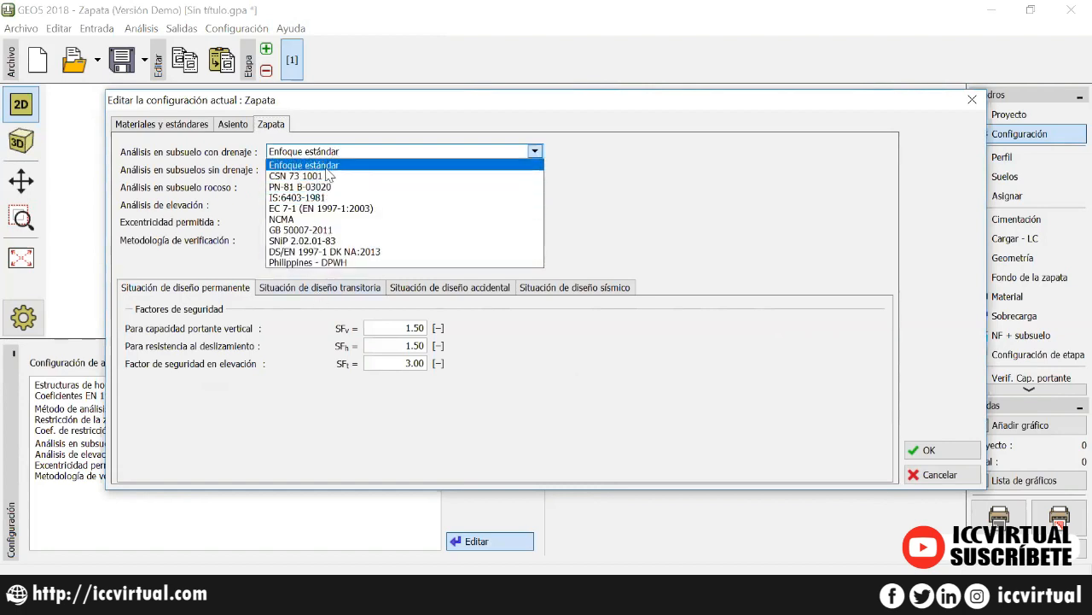
click(330, 169)
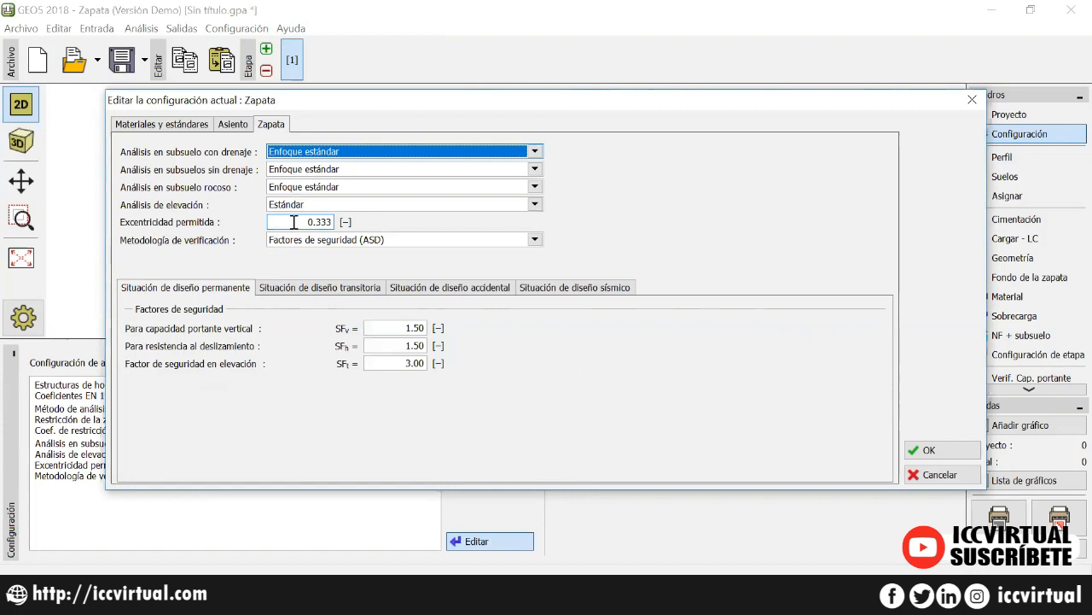
Set the safety factor for vertical bearing capacity to 3.00 for the permanent design situation and accept the edited configuration.
click(197, 287)
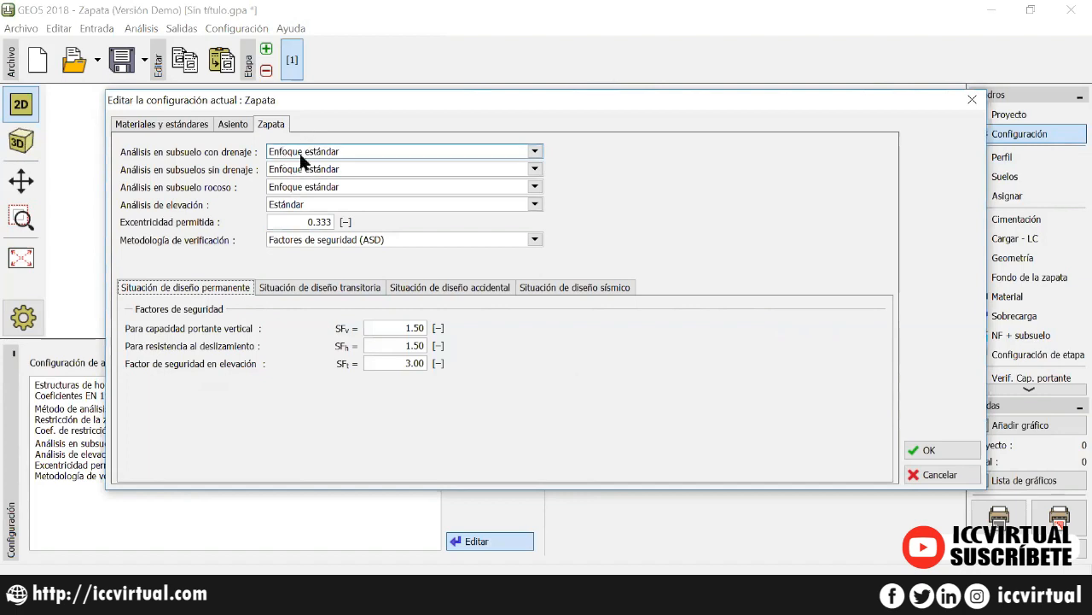
click(378, 327)
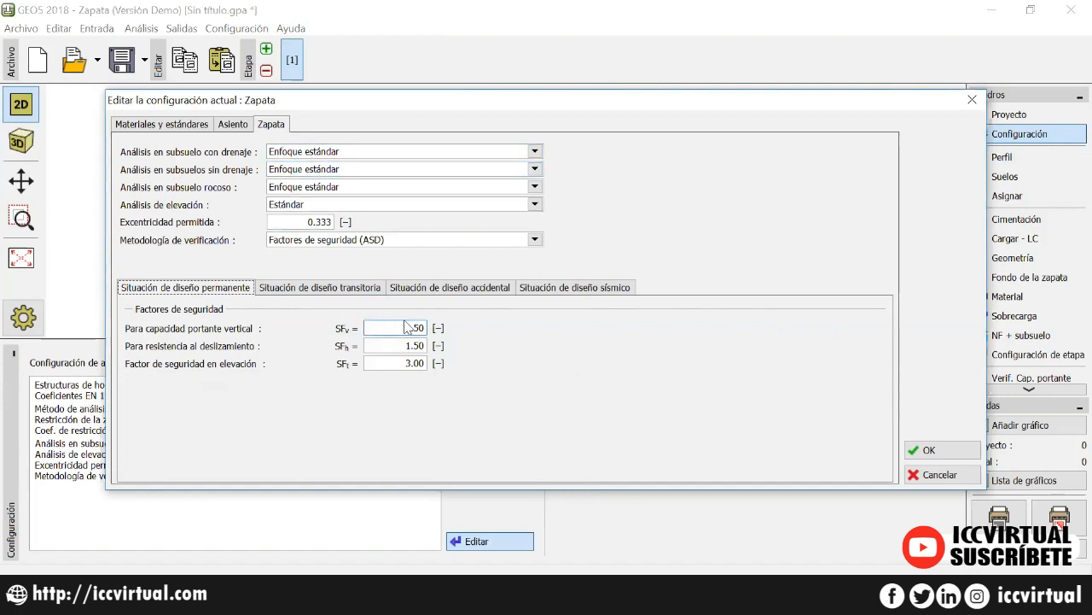
double_click(407, 328)
text(3)
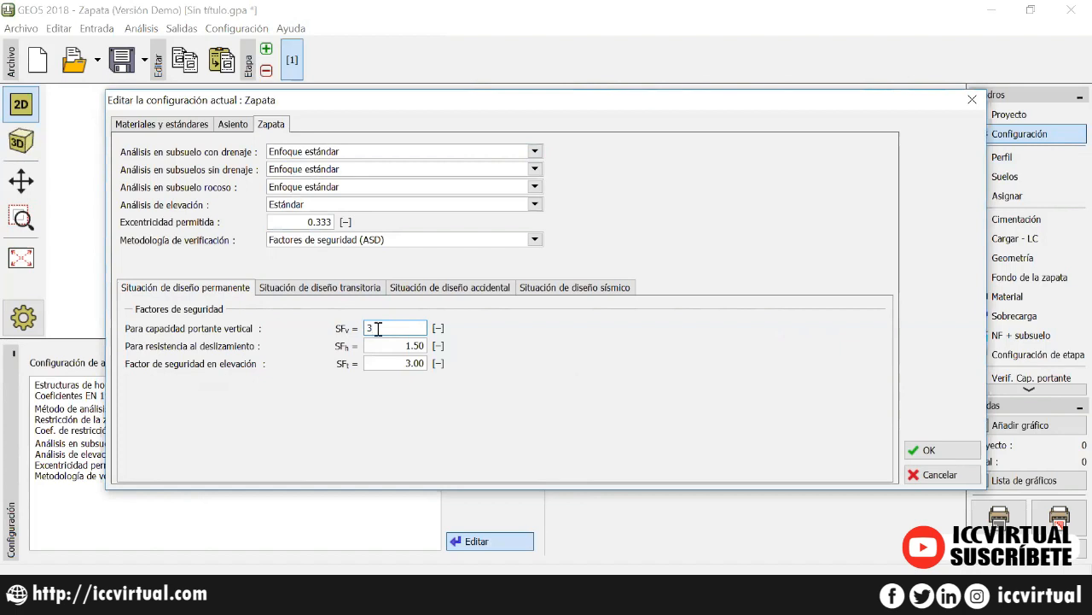
key(Tab)
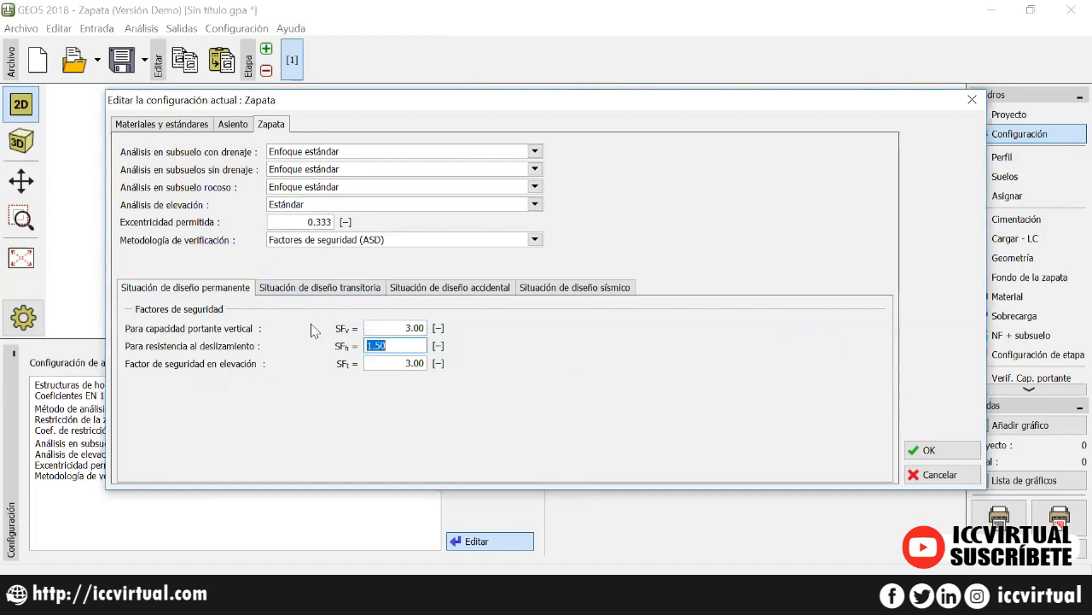
click(937, 444)
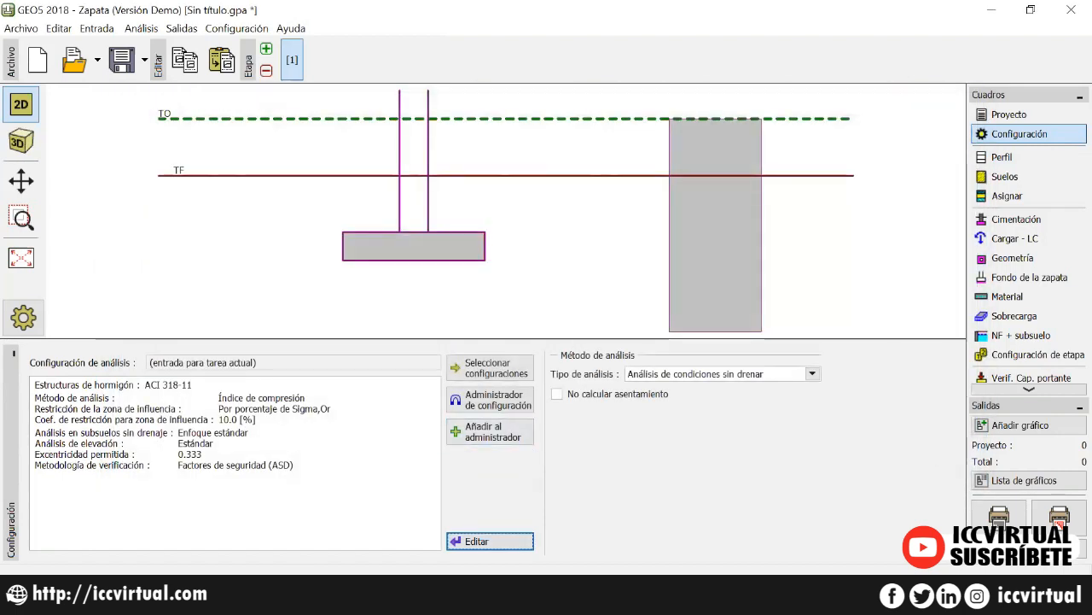
Check the exercise slide in PowerPoint, return to GEO5 and reselect Análisis de condiciones sin drenar as the analysis type.
click(213, 595)
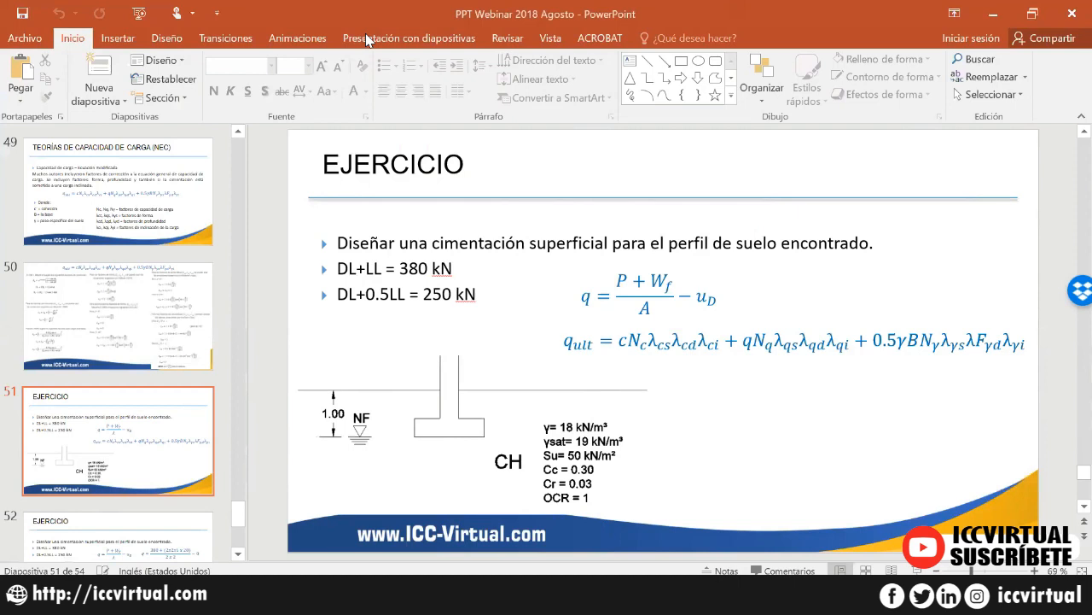
mouse_move(316, 598)
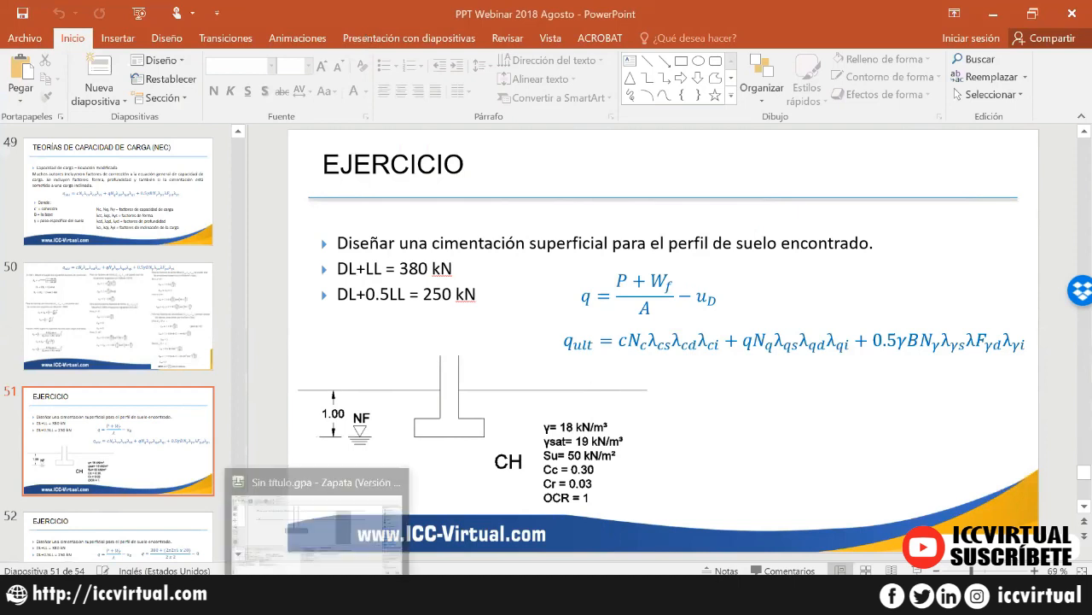
click(269, 512)
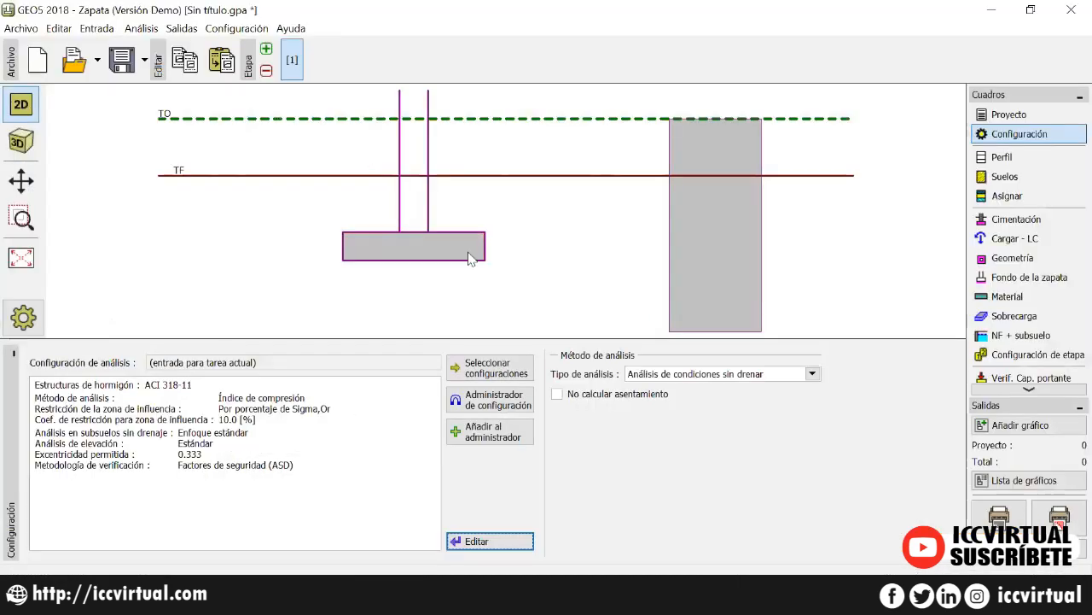
click(727, 376)
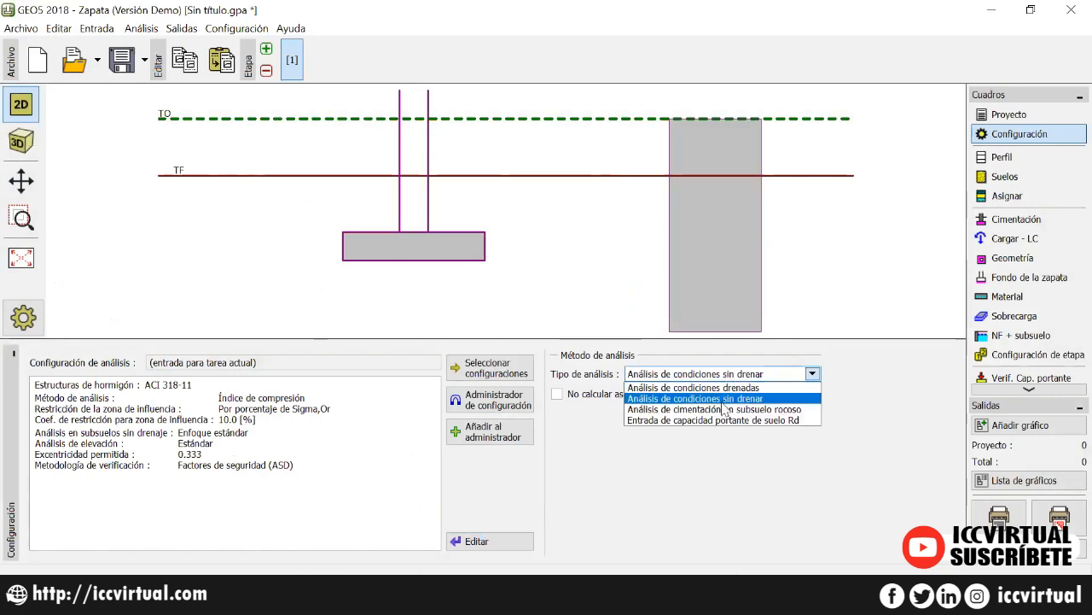
click(726, 399)
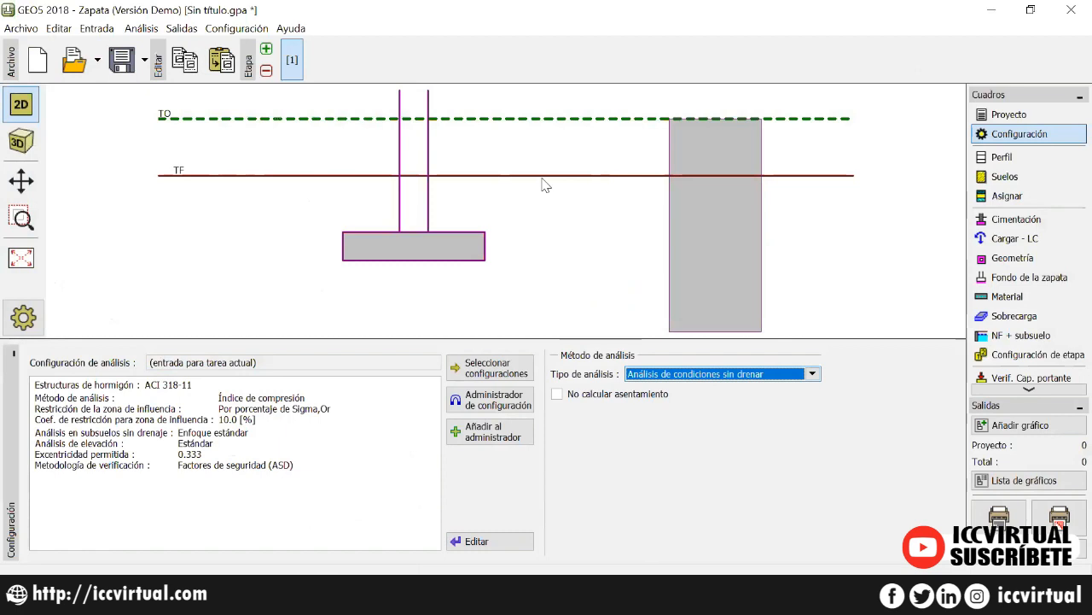
Add soil profile interfaces at depths of 3 m and 6 m and fit the whole profile in the view.
click(1000, 157)
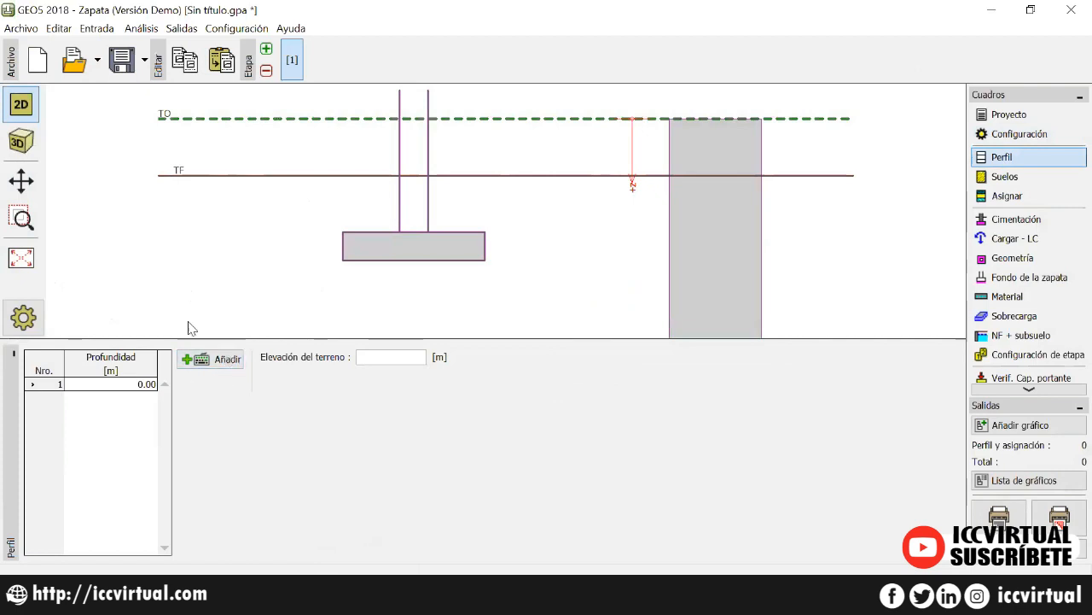
click(213, 363)
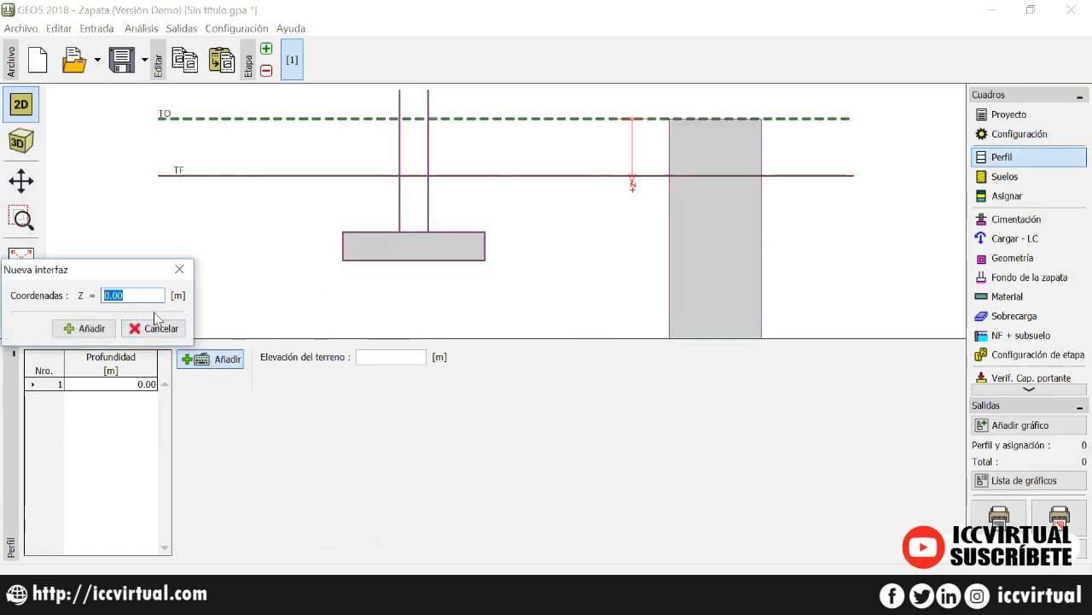
text(3)
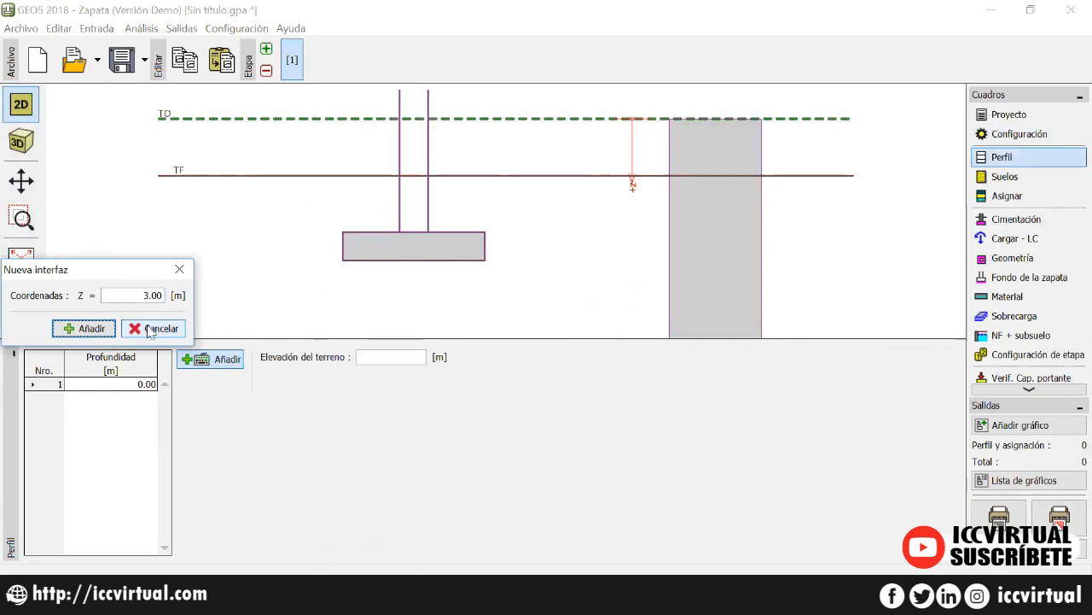
click(84, 330)
text(6)
click(84, 329)
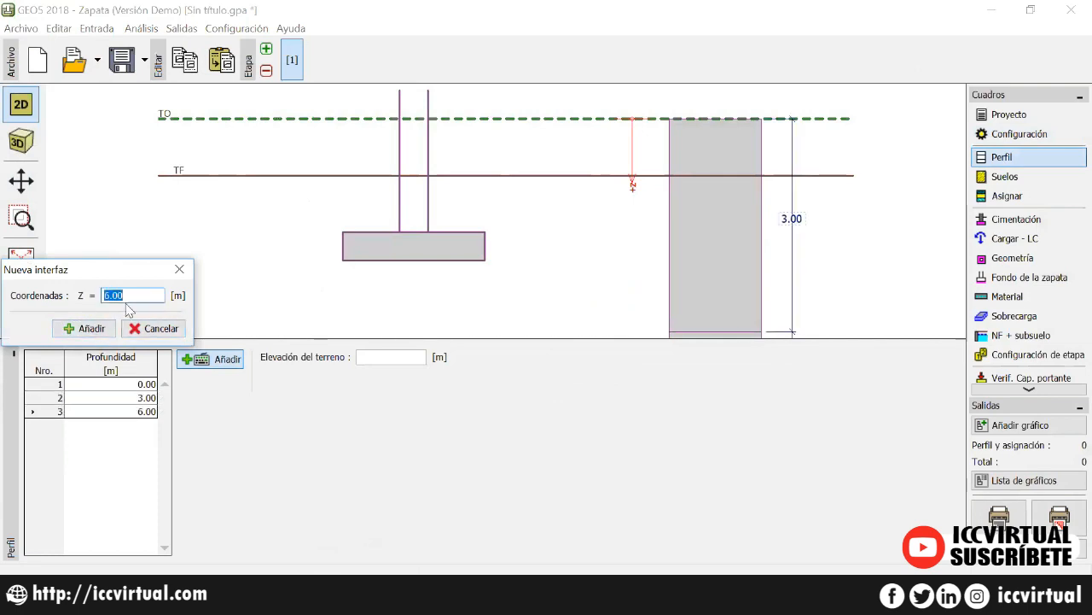
click(180, 269)
click(21, 257)
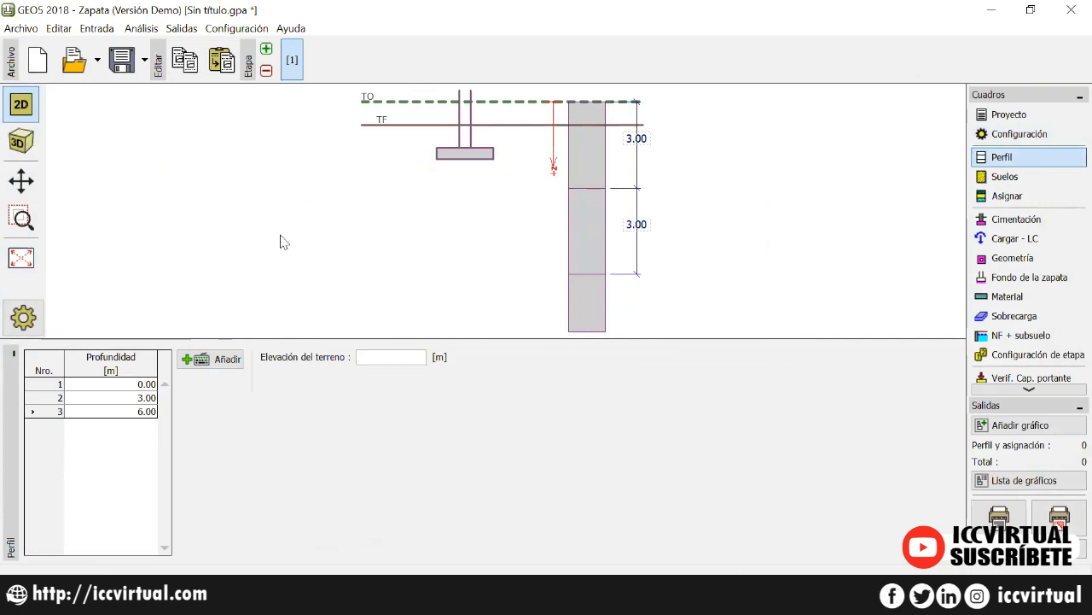
Check the exercise slide in PowerPoint and delete the 3 m and 6 m interfaces from the GEO5 soil profile.
key(alt+Tab)
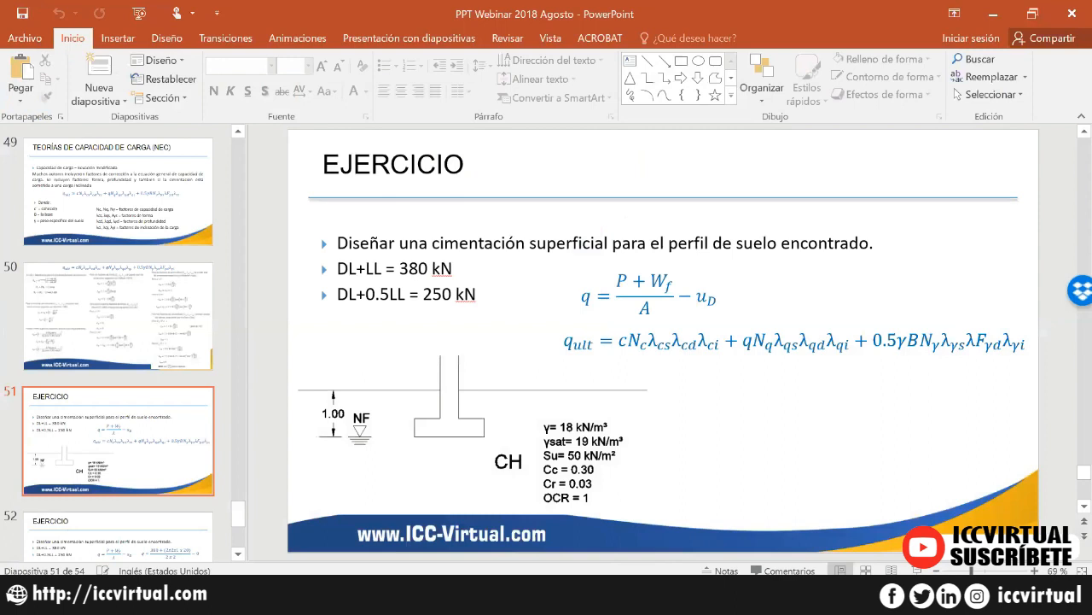
key(alt+Tab)
click(129, 398)
click(237, 409)
key(Return)
click(136, 399)
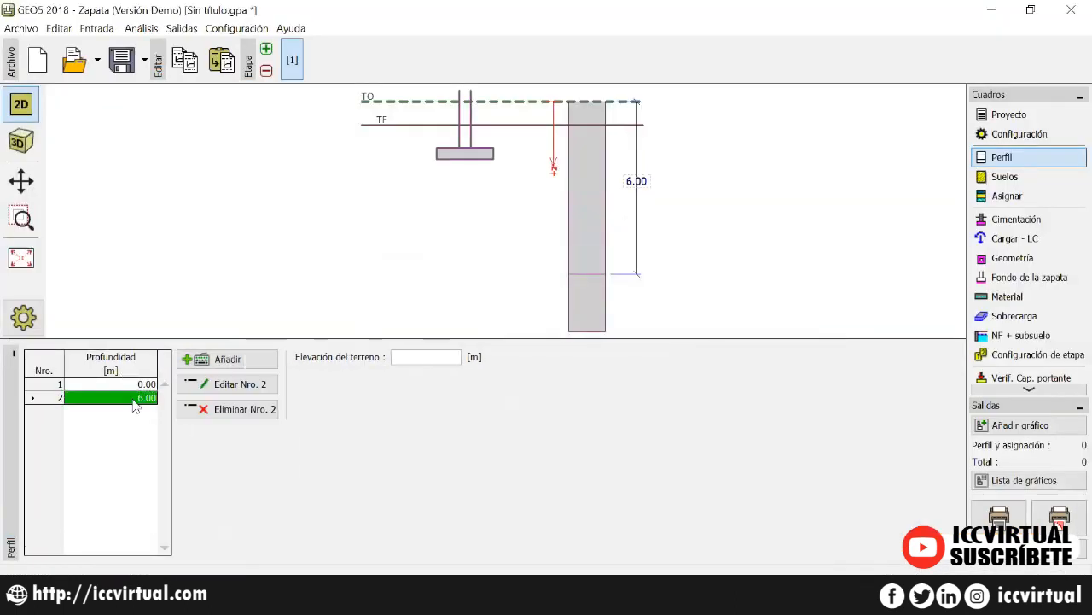
click(218, 411)
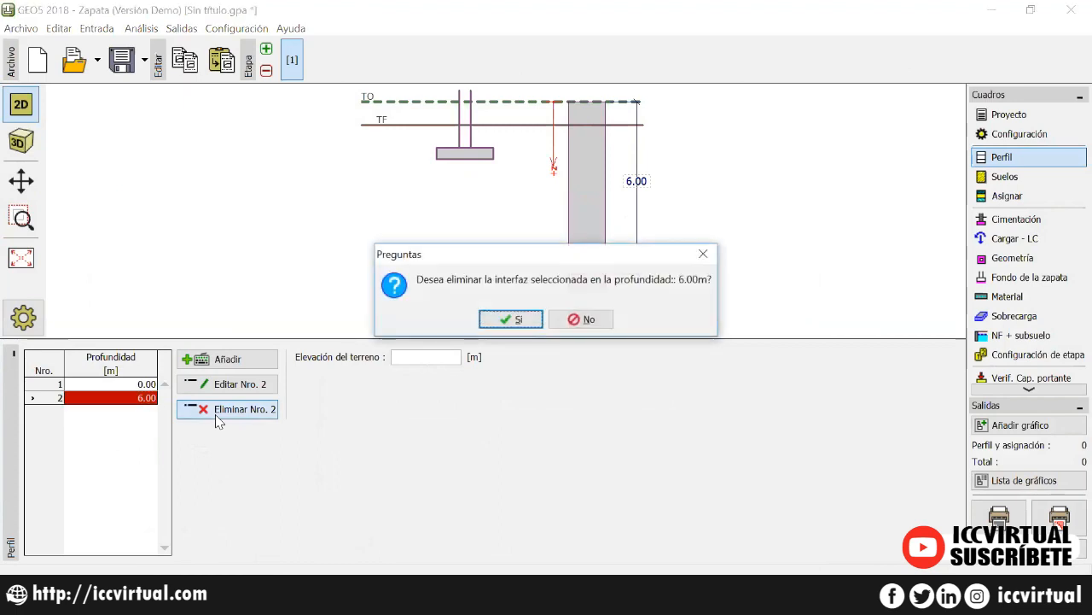
key(Return)
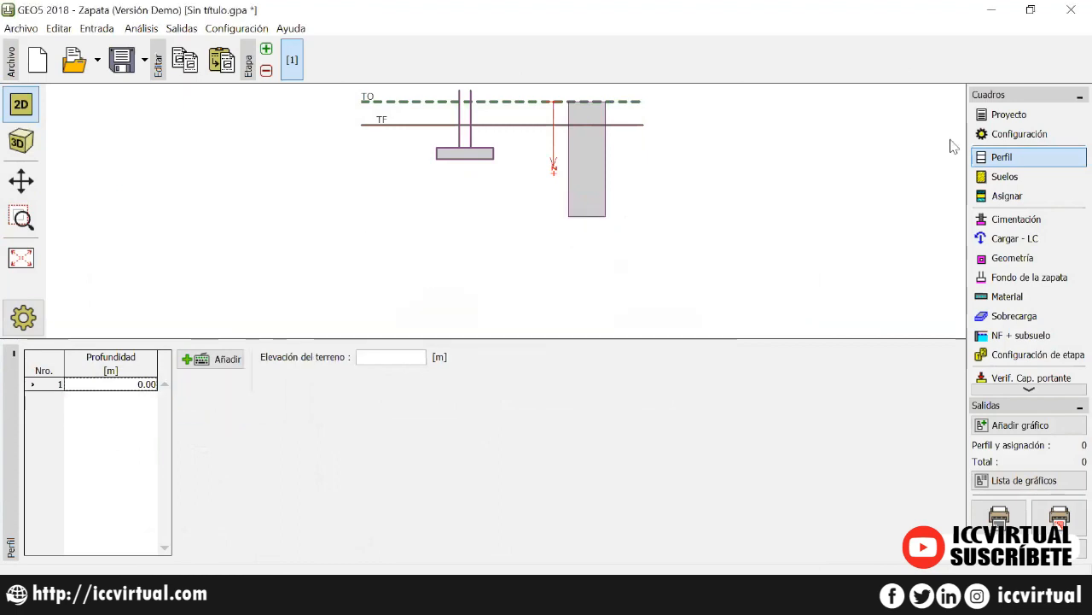
Start a new soil definition in Suelos and go through its basic data and compression index fields.
click(1011, 177)
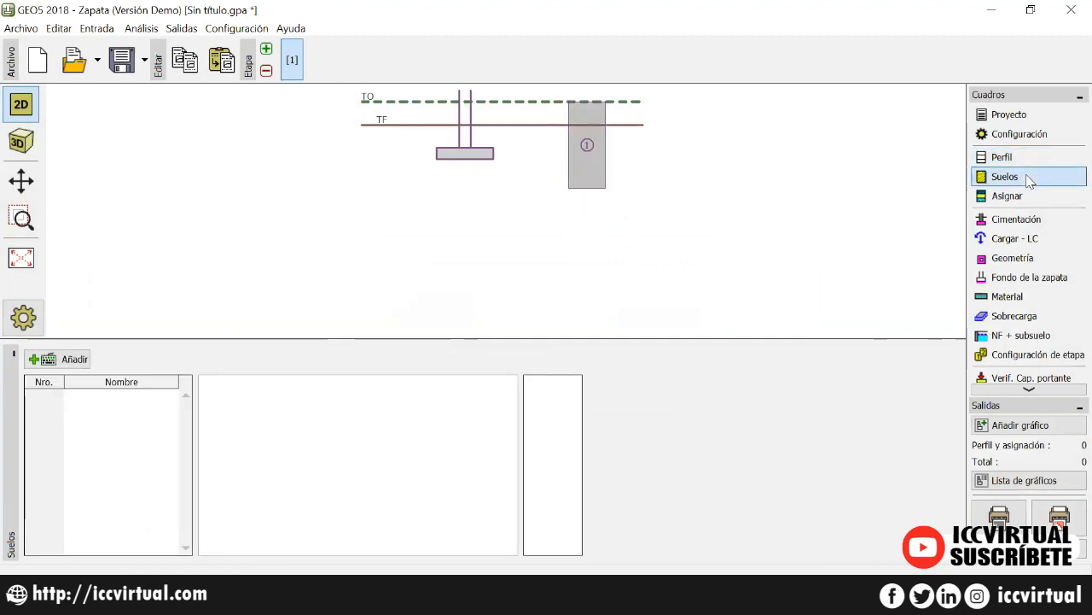
click(67, 362)
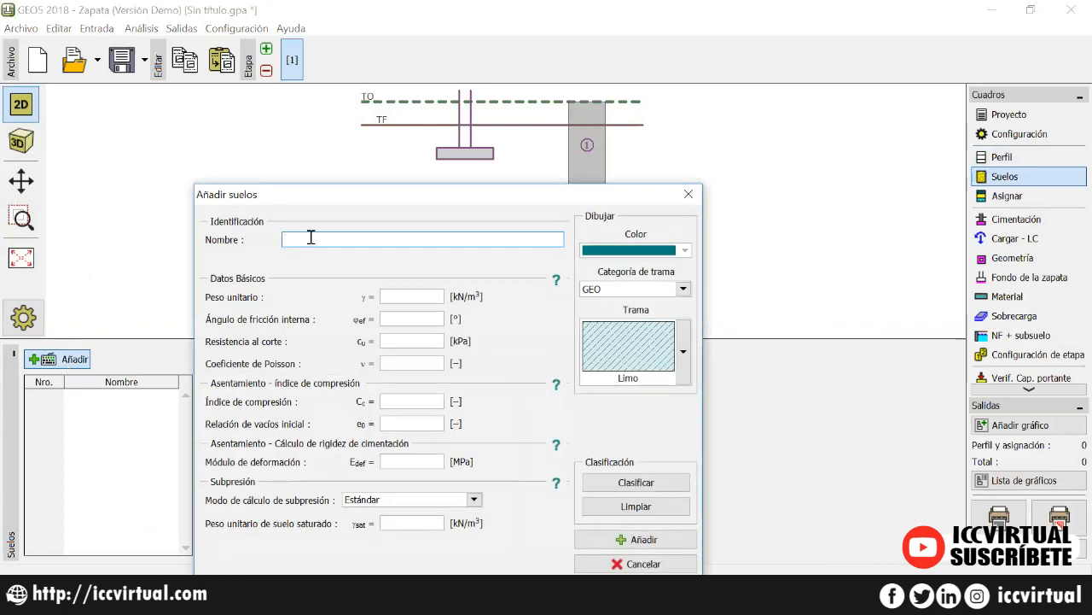
click(408, 296)
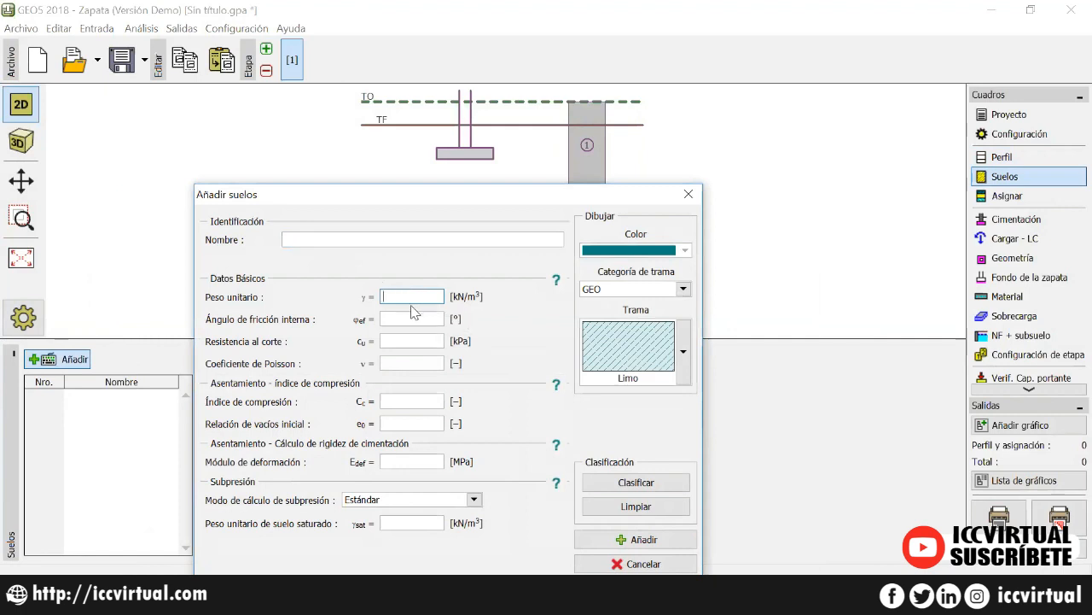
click(415, 320)
click(418, 340)
click(425, 397)
click(427, 421)
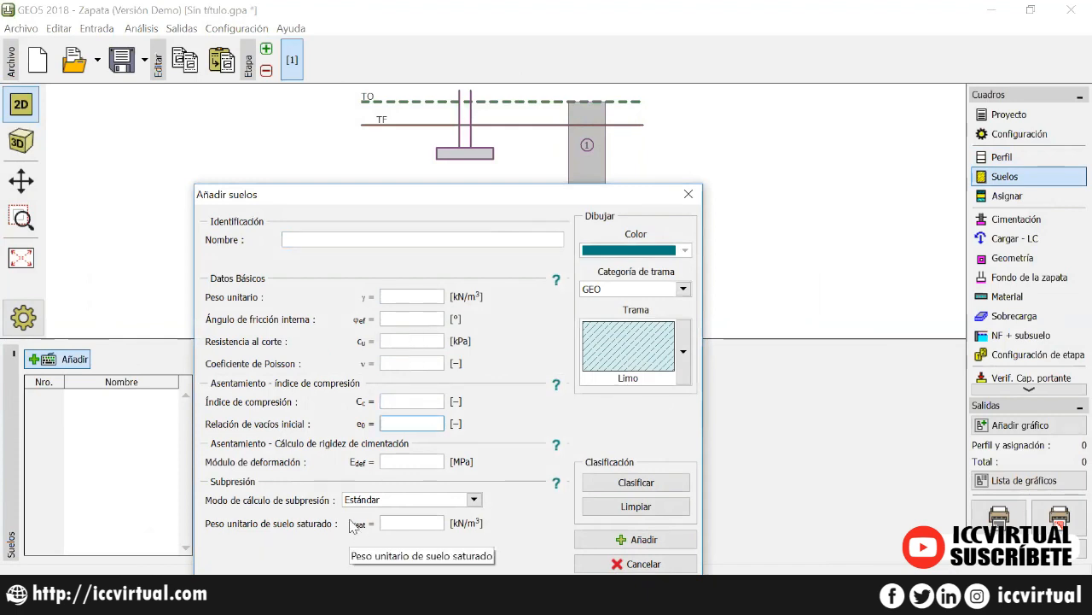
Classify the soil as CH, CV, CE - Arcilla de alta o muy alta plasticidad with Consistencia blanda and apply its standard parameters.
click(628, 483)
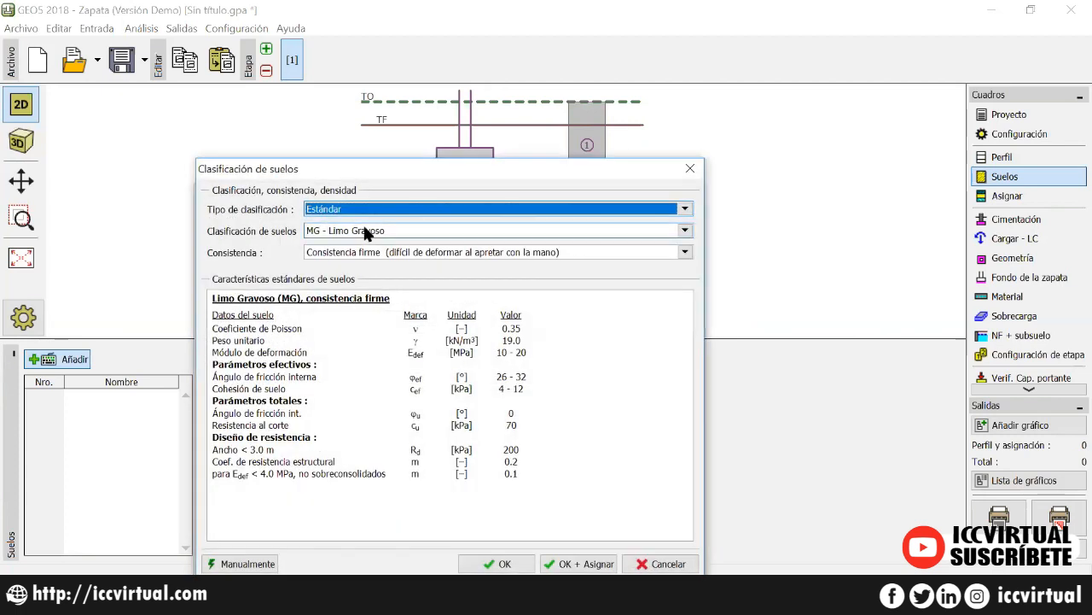
click(367, 232)
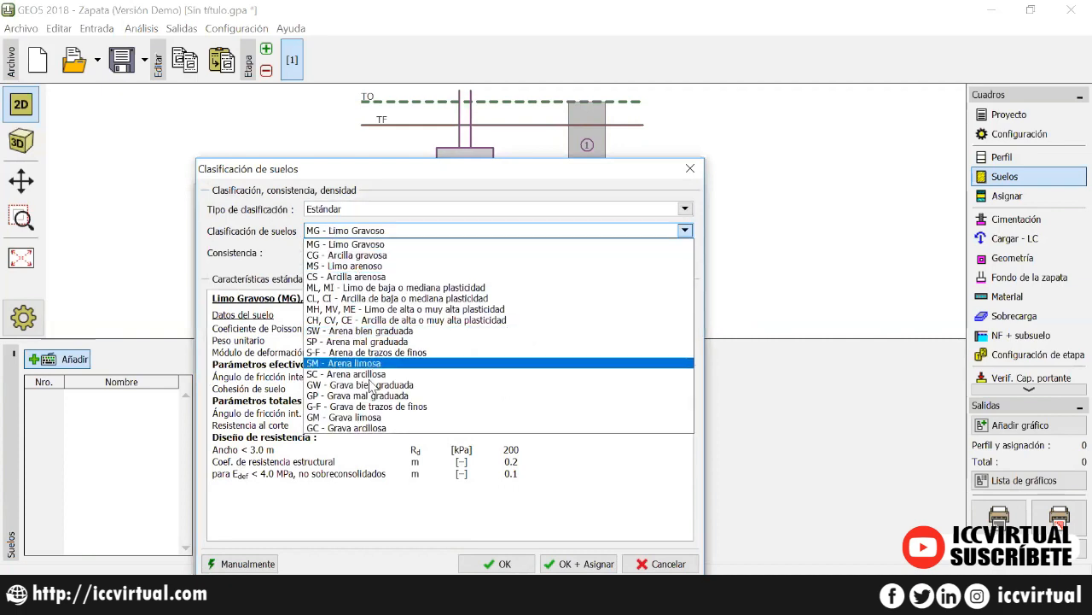
click(433, 320)
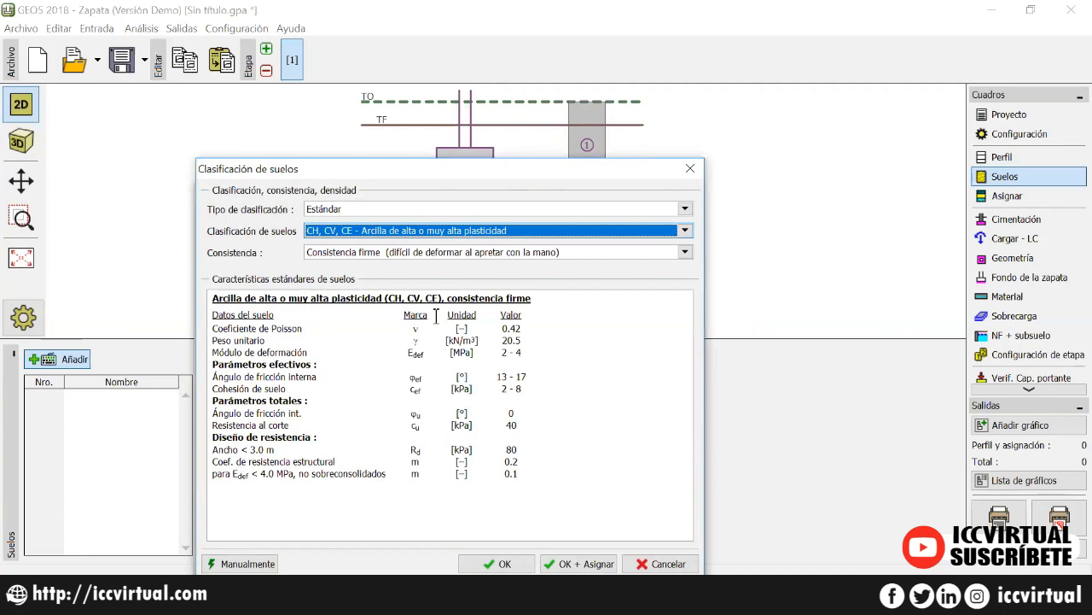
click(373, 254)
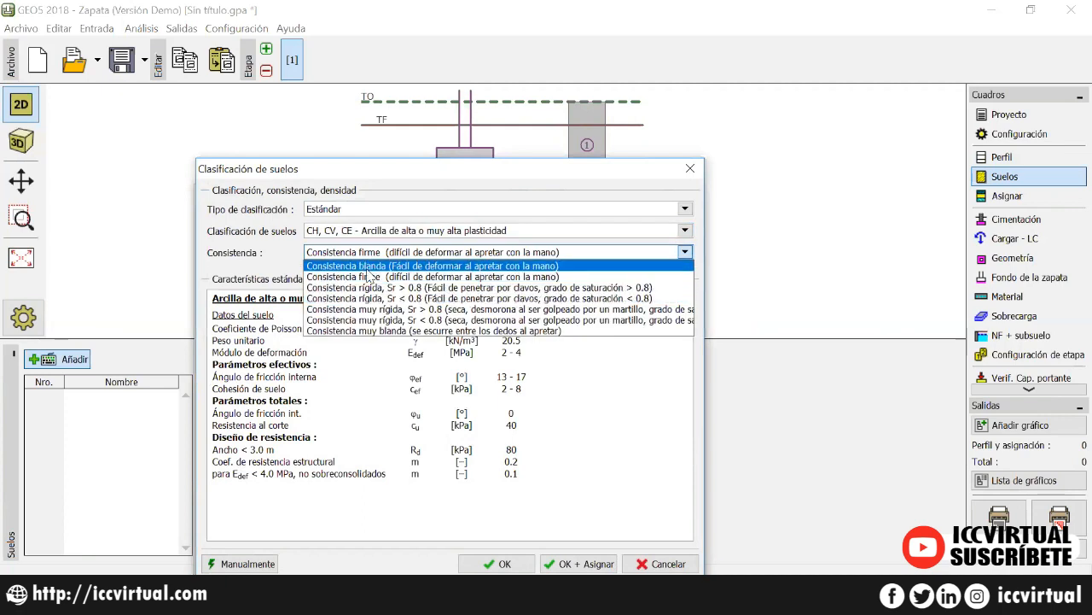
click(367, 267)
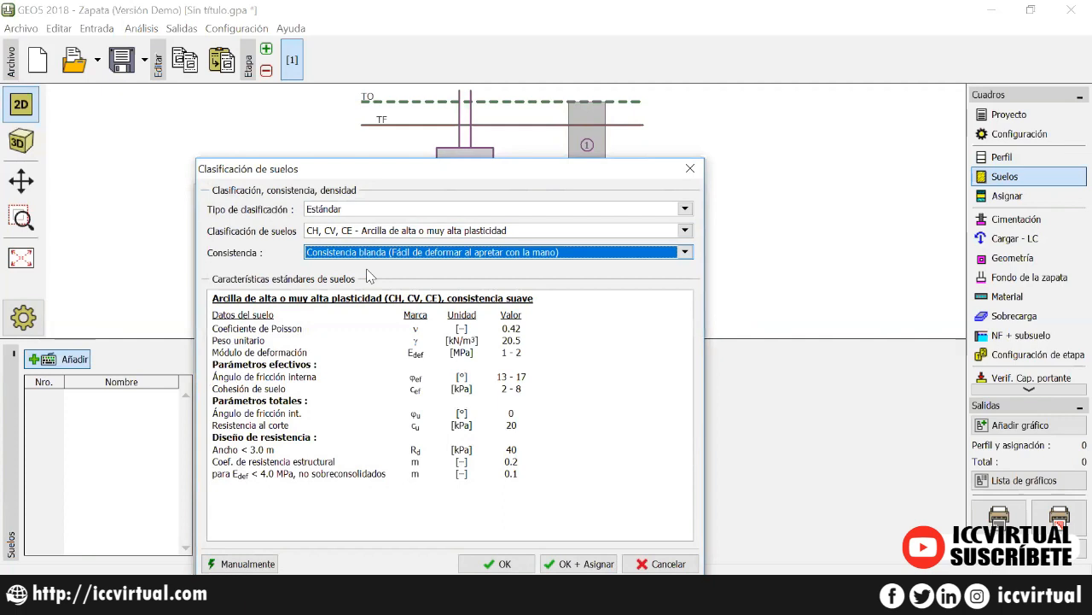
key(Return)
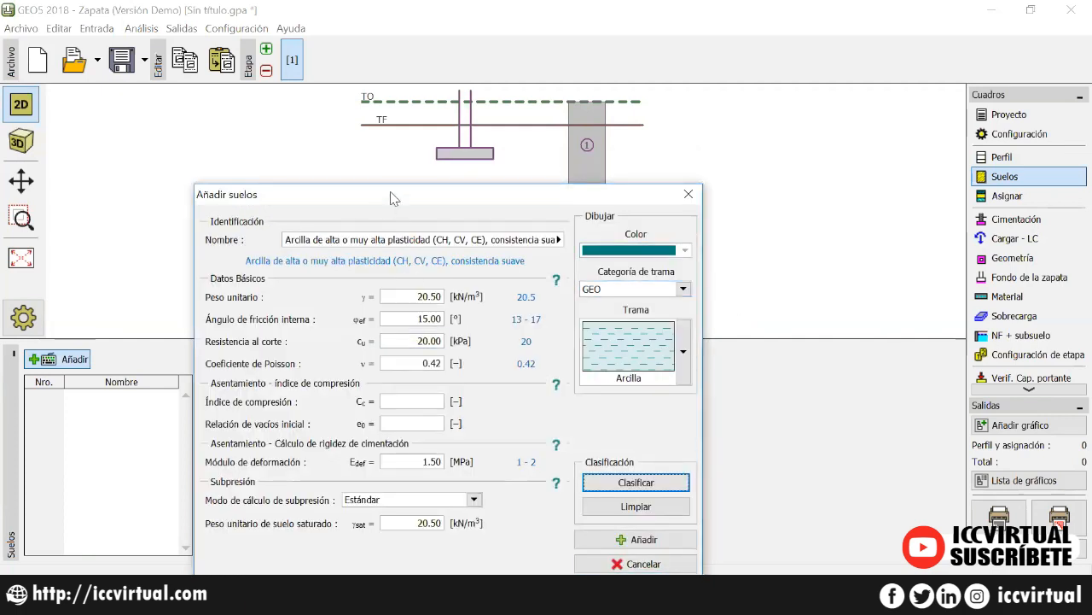
drag(390, 198, 481, 145)
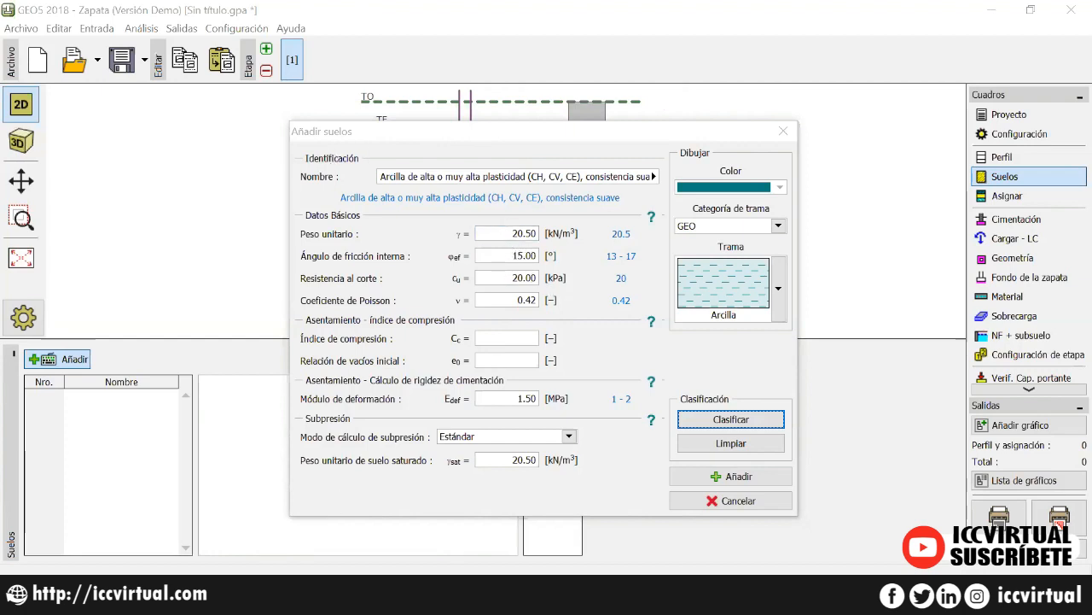
Check the exercise slide in PowerPoint, return to GEO5 and set the soil's unit weight to 18 and saturated unit weight to 19 kN/m³.
key(alt+Tab)
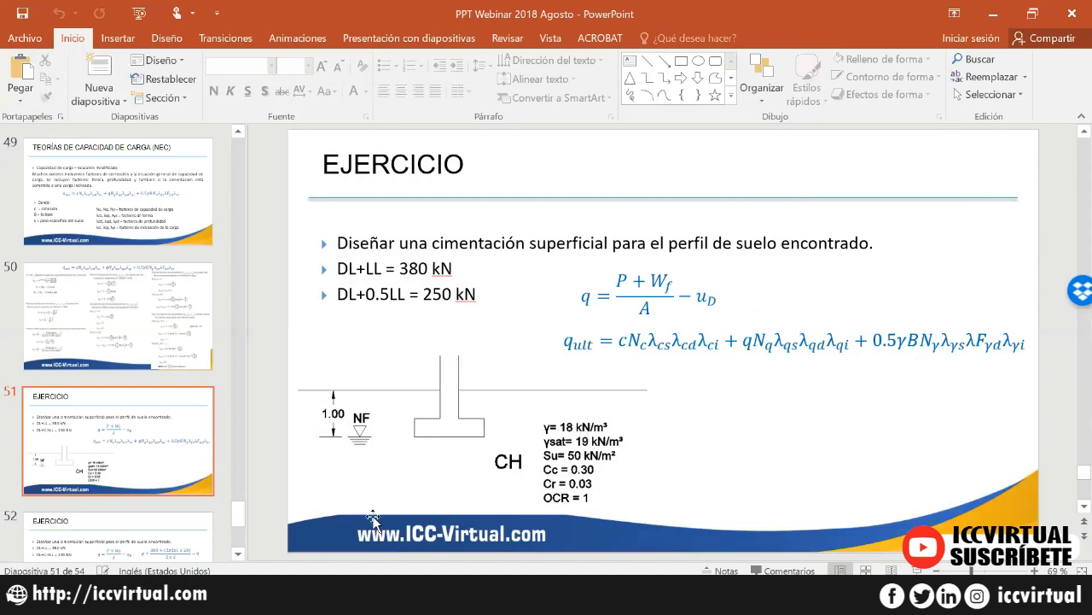
click(205, 590)
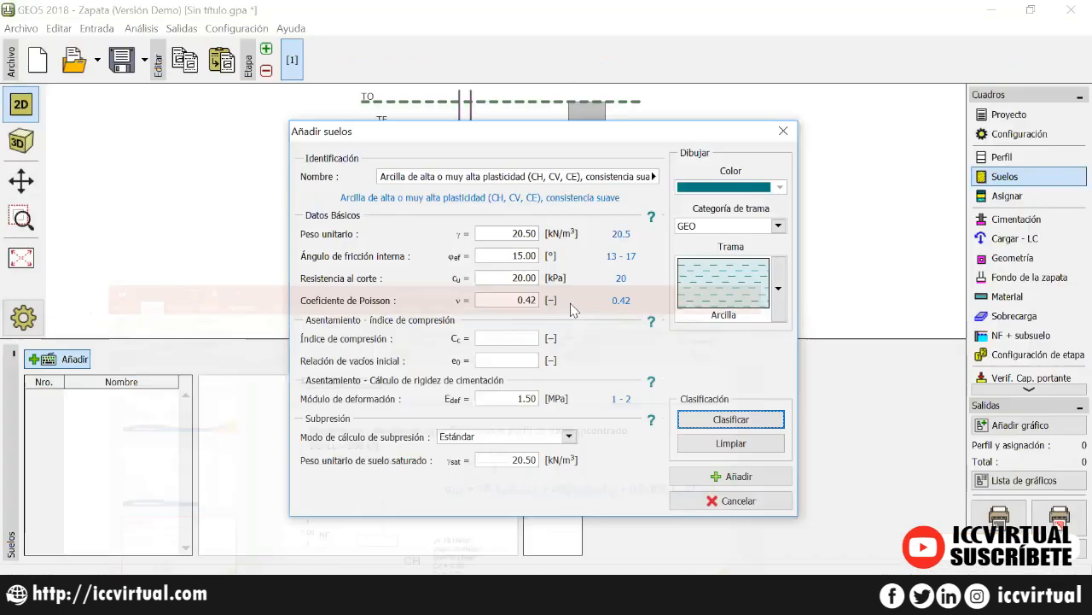
double_click(502, 230)
text(18)
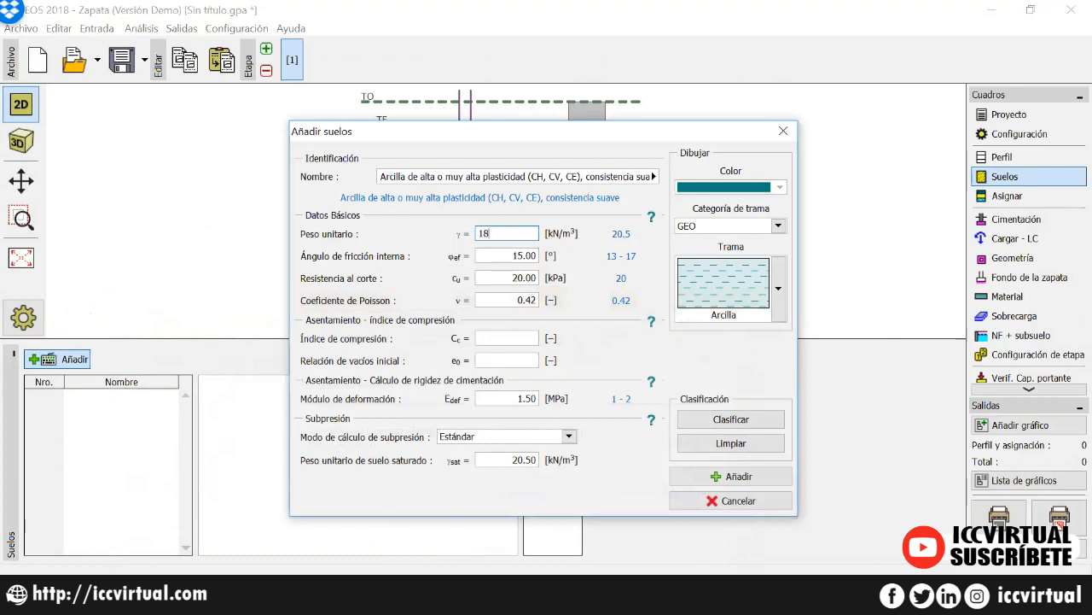
double_click(495, 458)
text(19)
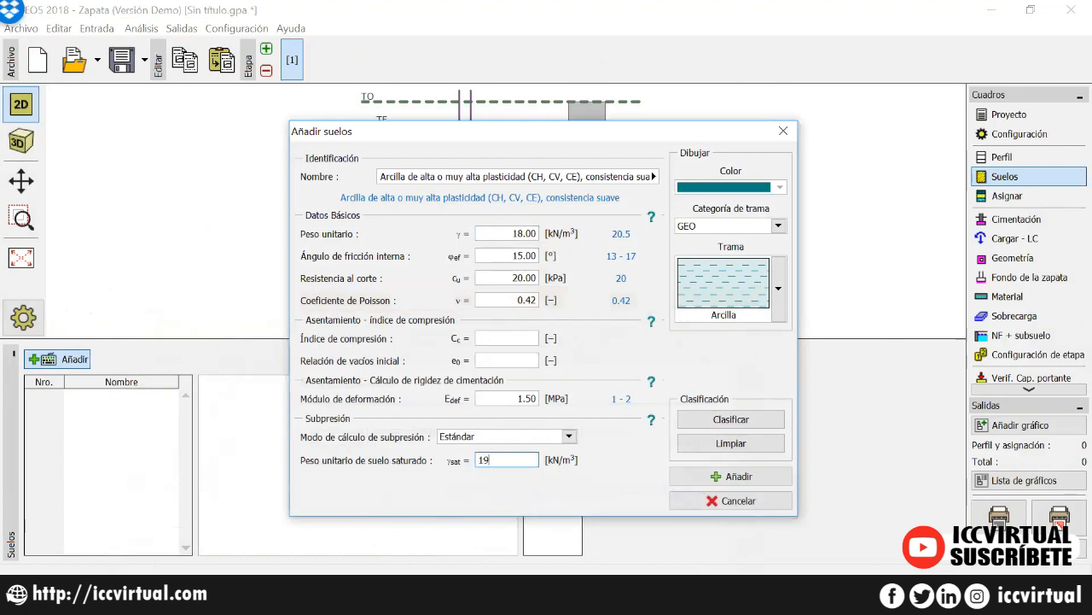
Check the exercise slide again and set the soil's shear strength cu to 50 kPa and Poisson's ratio to 0.3.
double_click(516, 256)
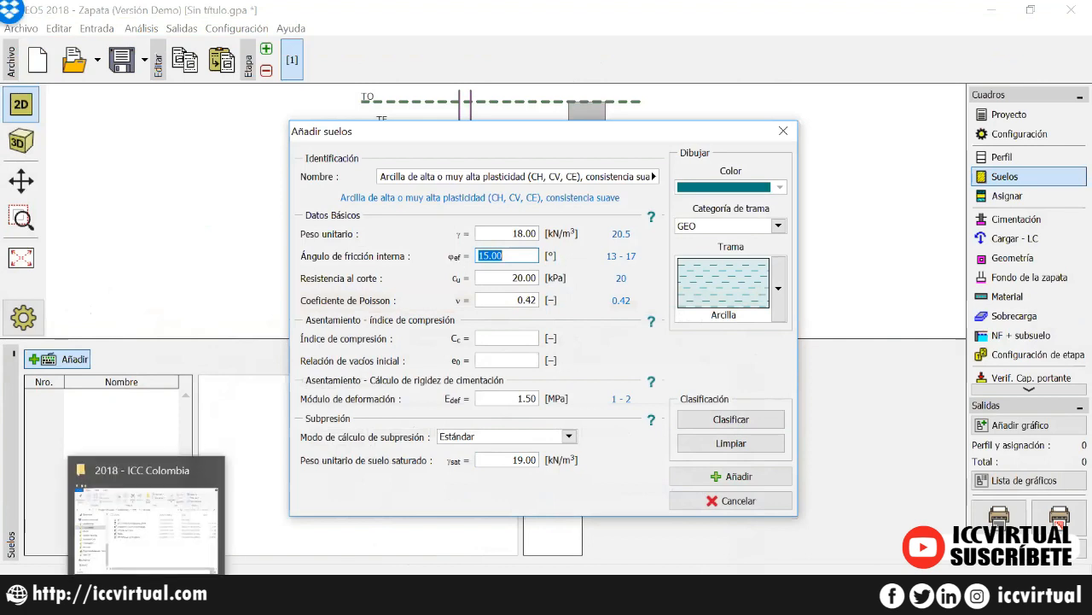
mouse_move(189, 600)
click(239, 600)
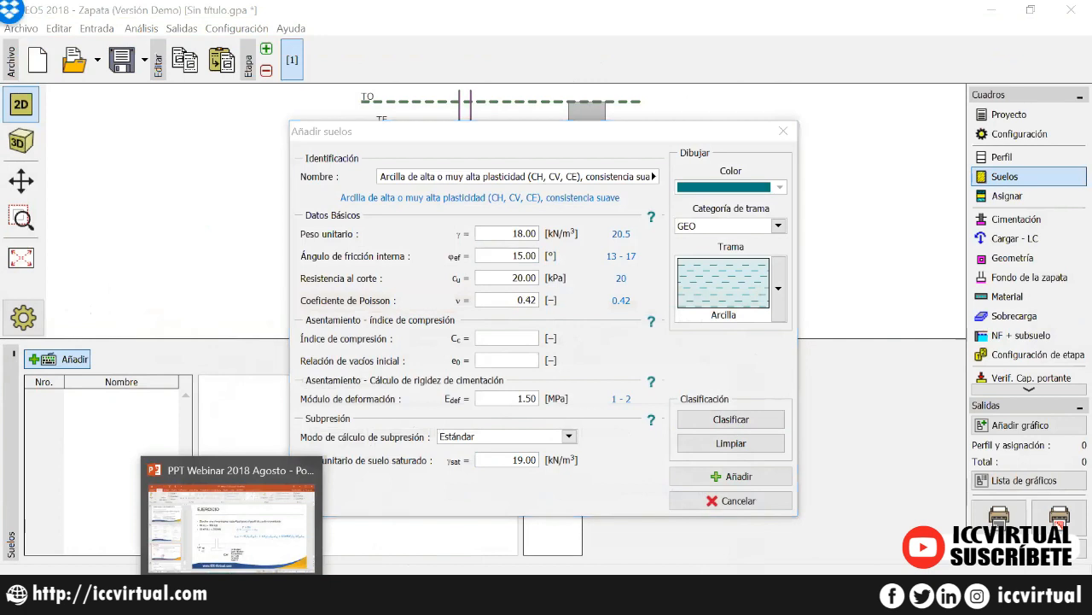
click(256, 601)
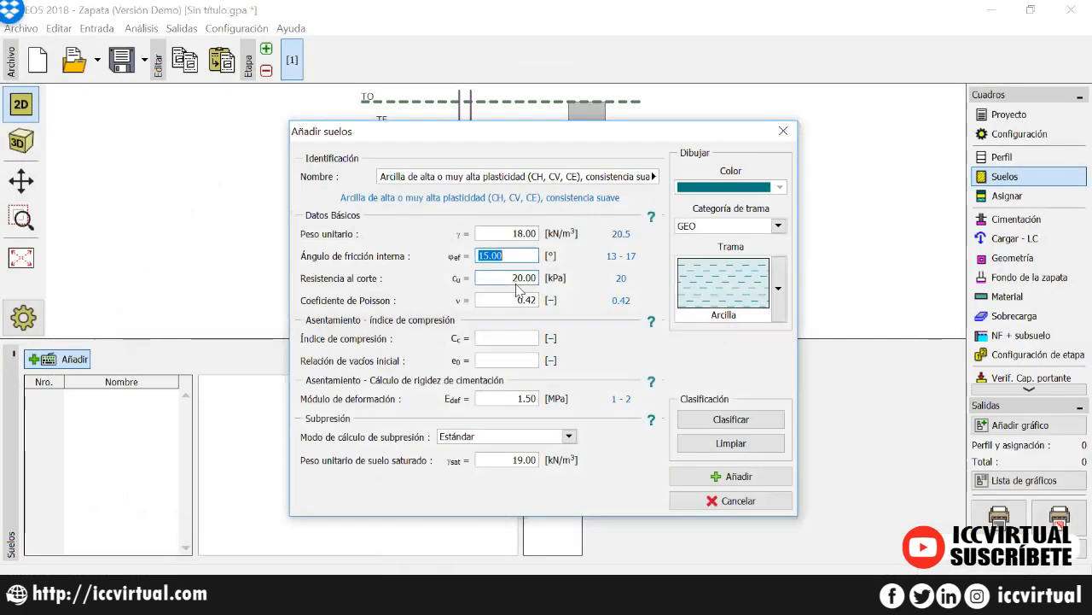
click(504, 276)
text(50)
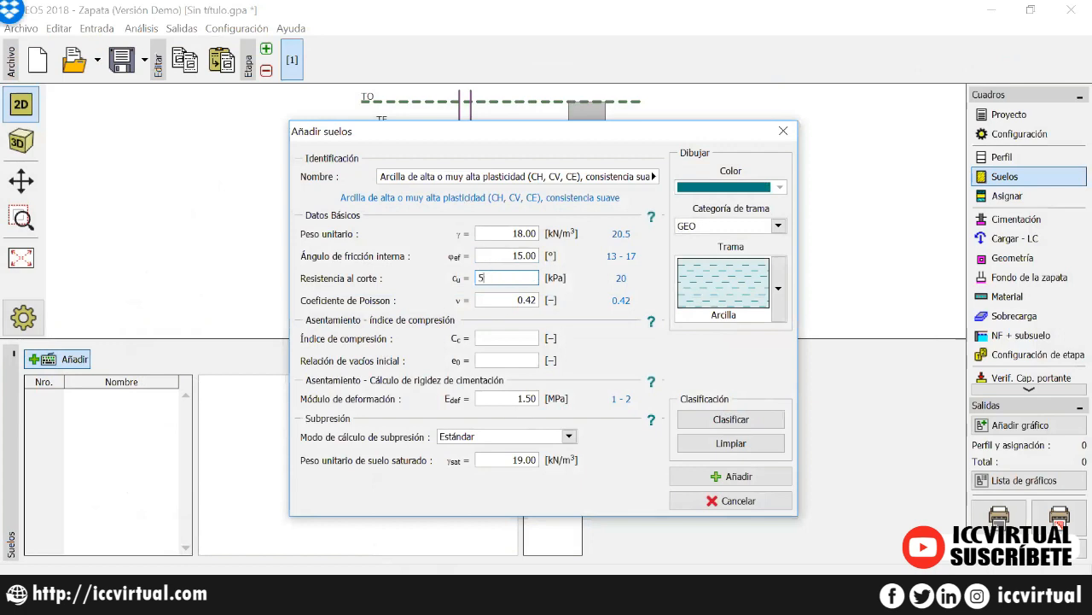
key(Tab)
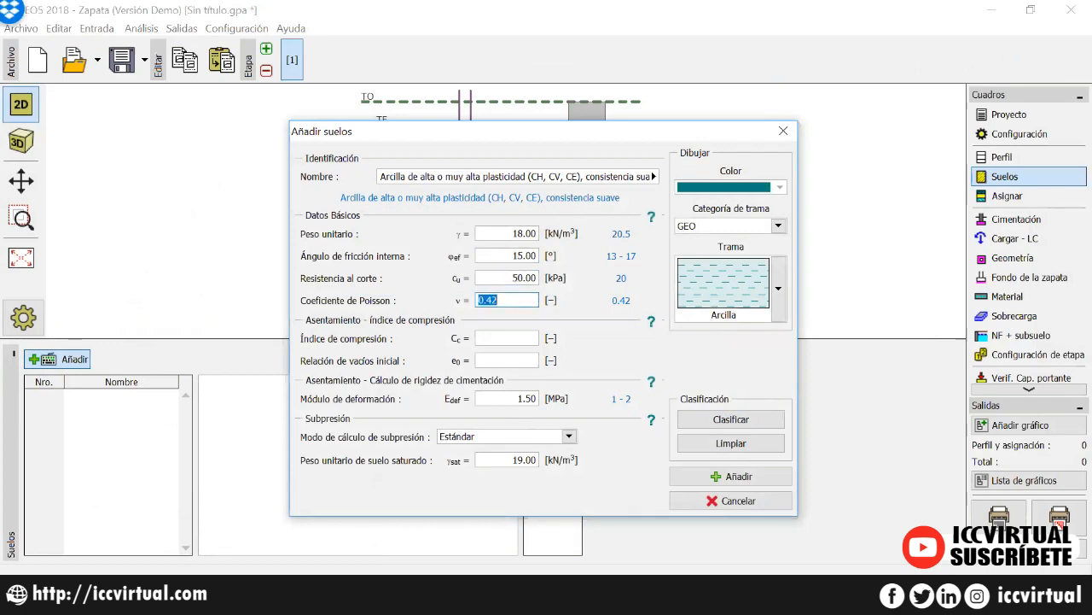
text(0.3)
key(Tab)
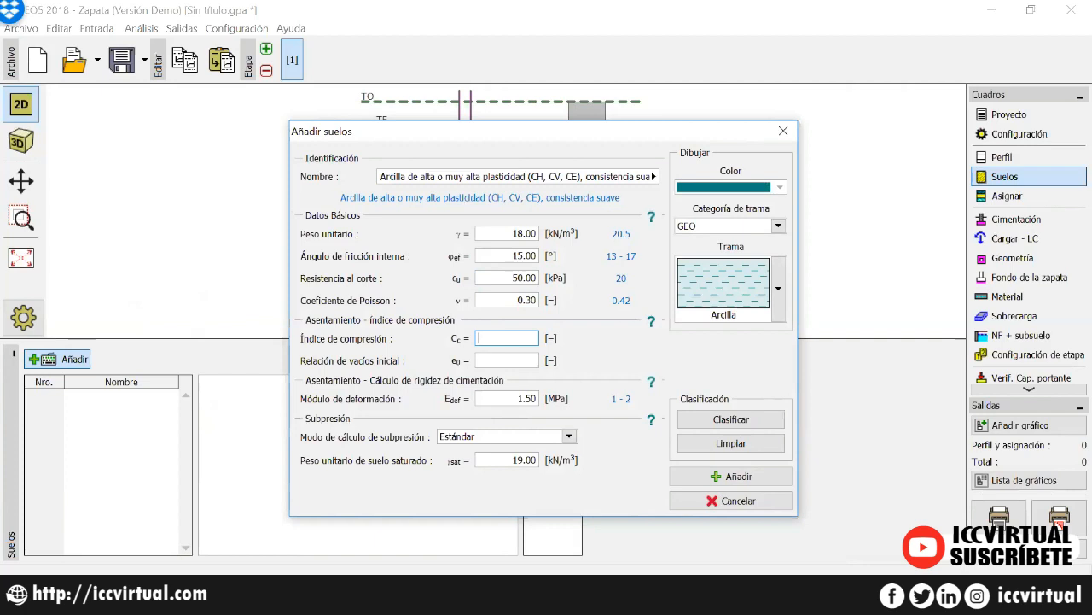
Consult the exercise slide in PowerPoint and set the soil's compression index Cc to 0.30 and initial void ratio e0 to 2.2.
click(231, 599)
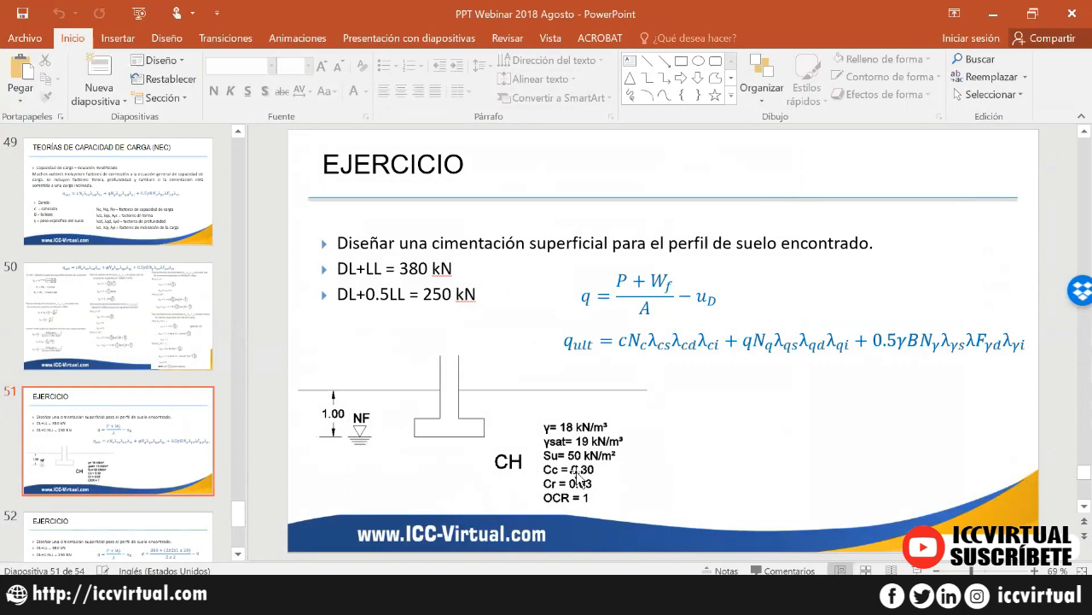
click(277, 599)
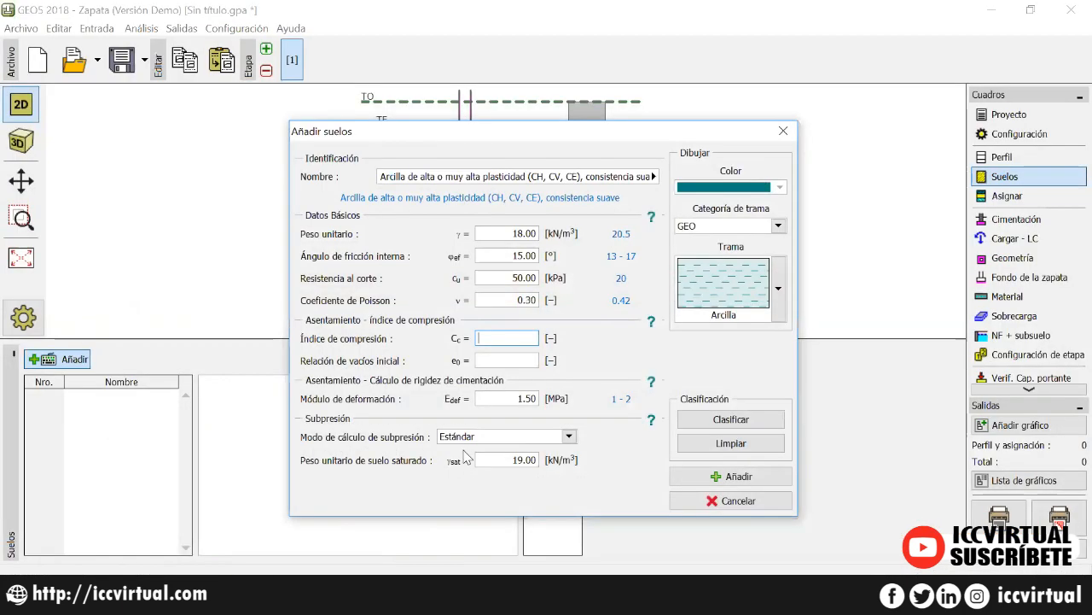
text(0.30)
key(Tab)
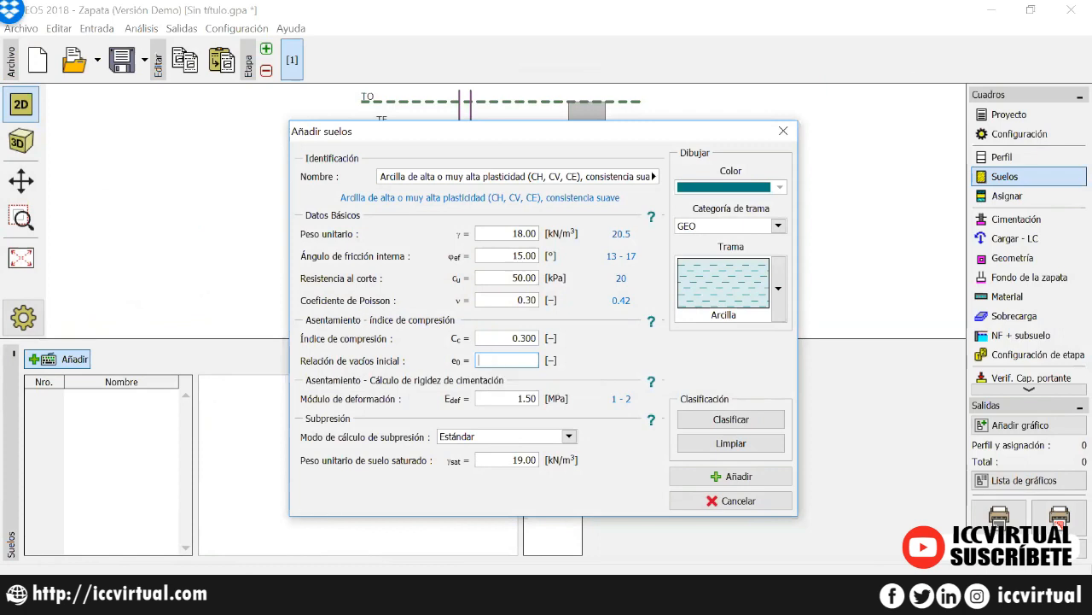
mouse_move(227, 594)
click(227, 522)
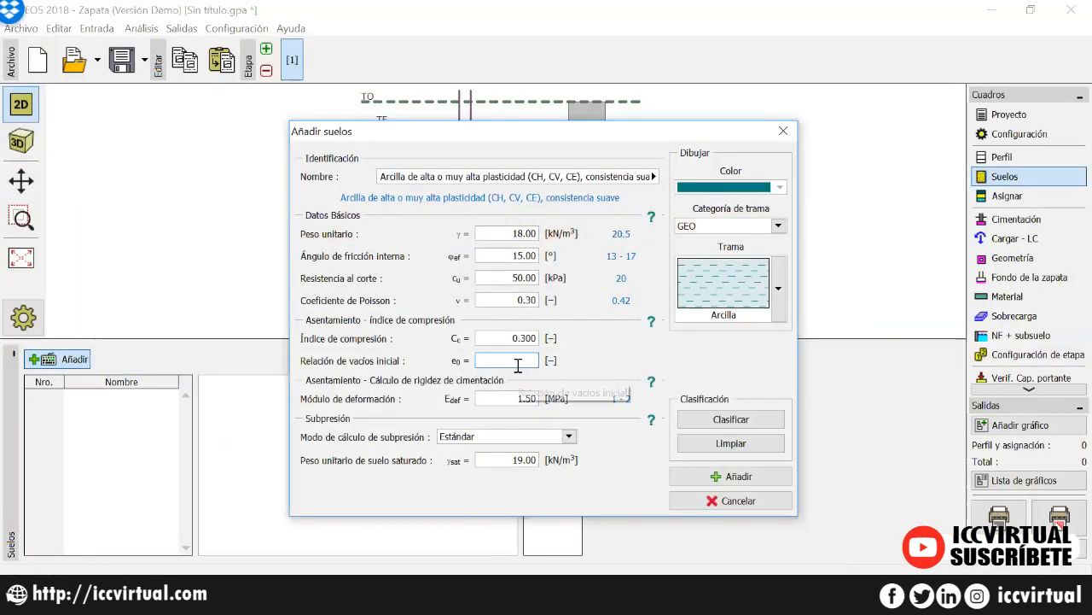
text(2.2)
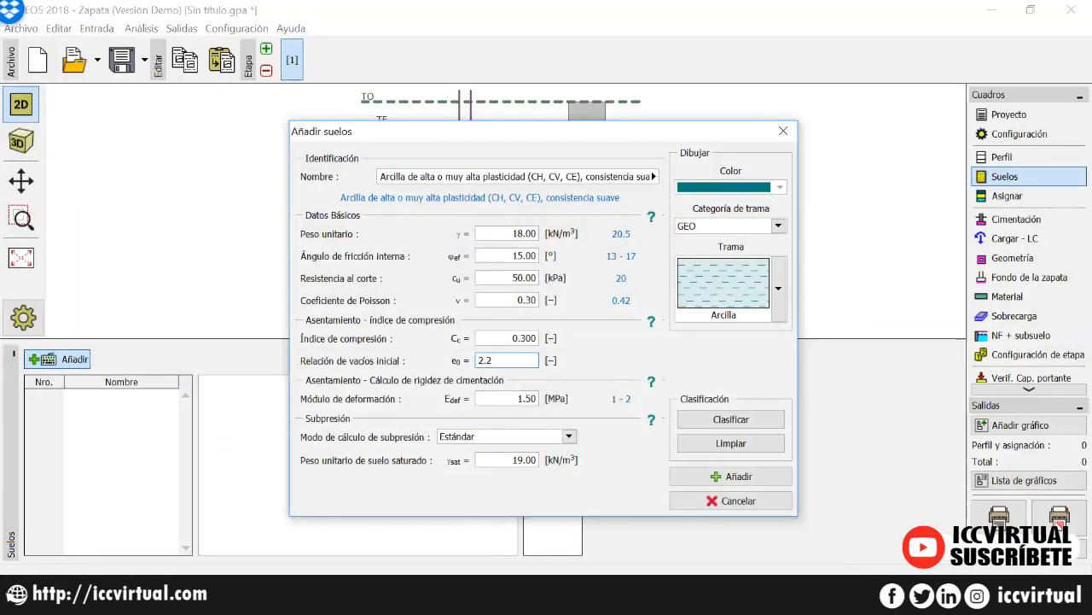
key(Tab)
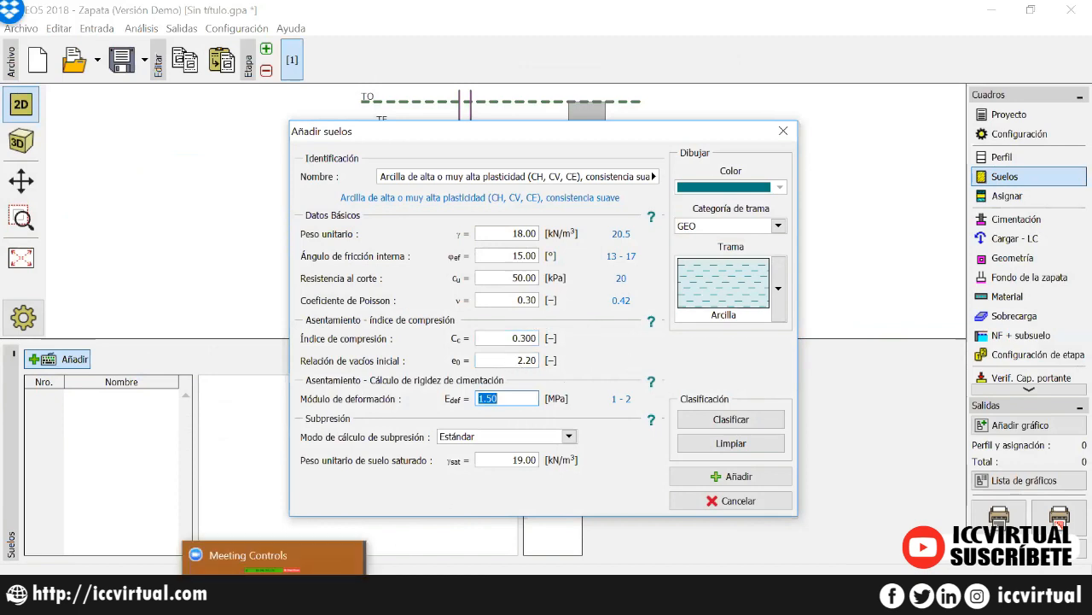
Open the help on settlement analysis using the compression index and examine its formula and terms alongside the PowerPoint exercise data.
click(517, 337)
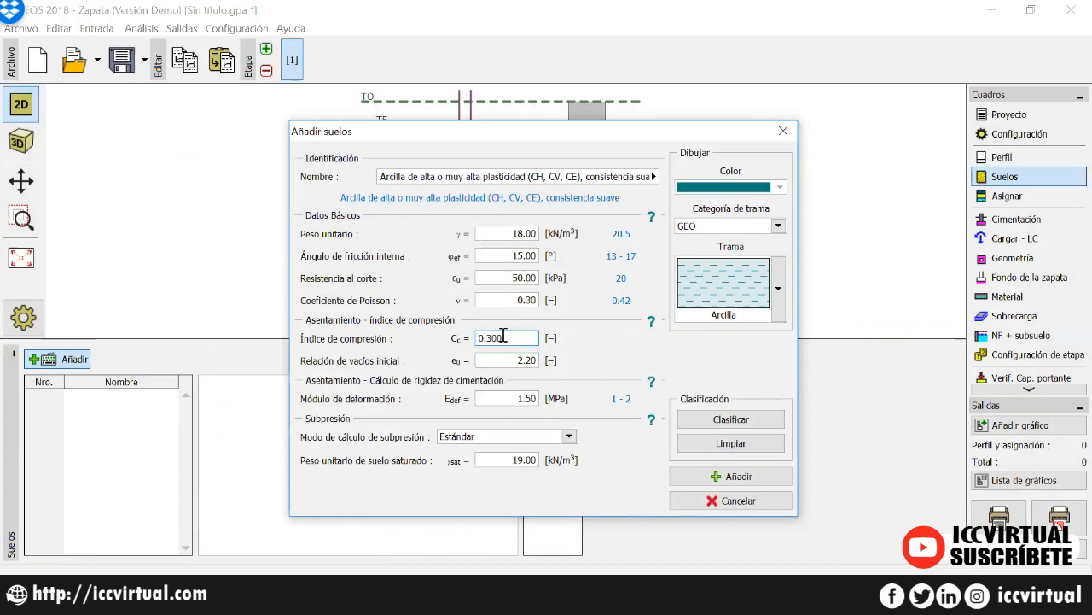
click(651, 322)
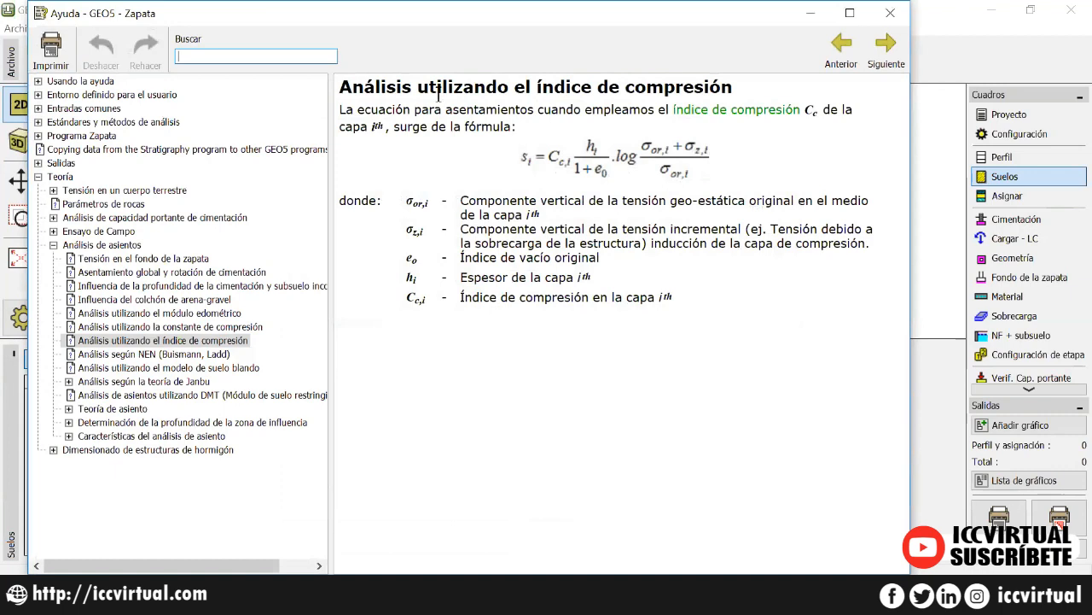
drag(424, 89, 631, 243)
double_click(613, 243)
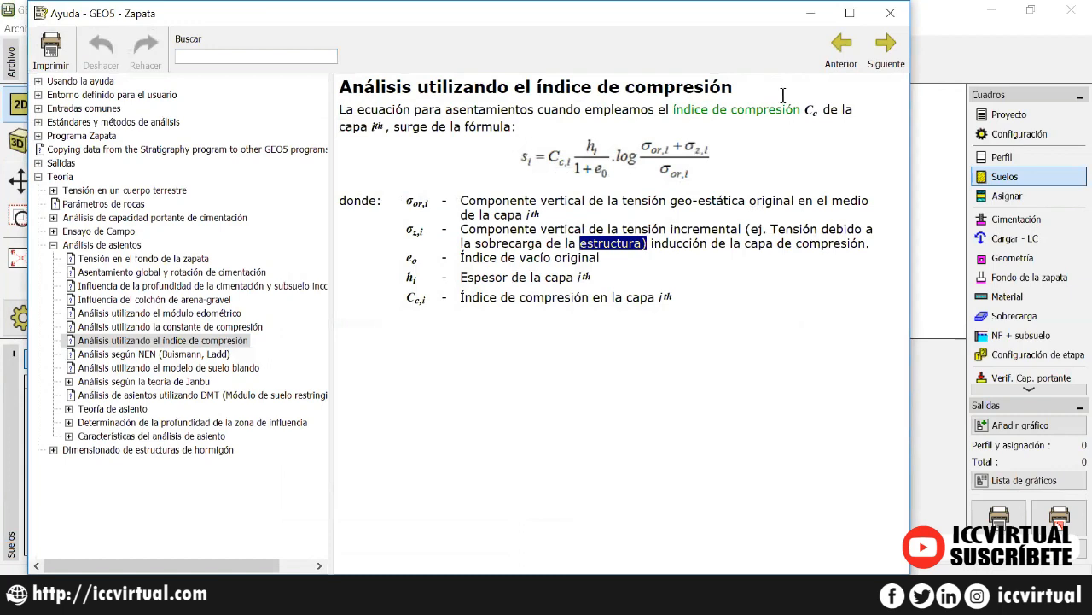
drag(467, 128, 869, 244)
double_click(705, 229)
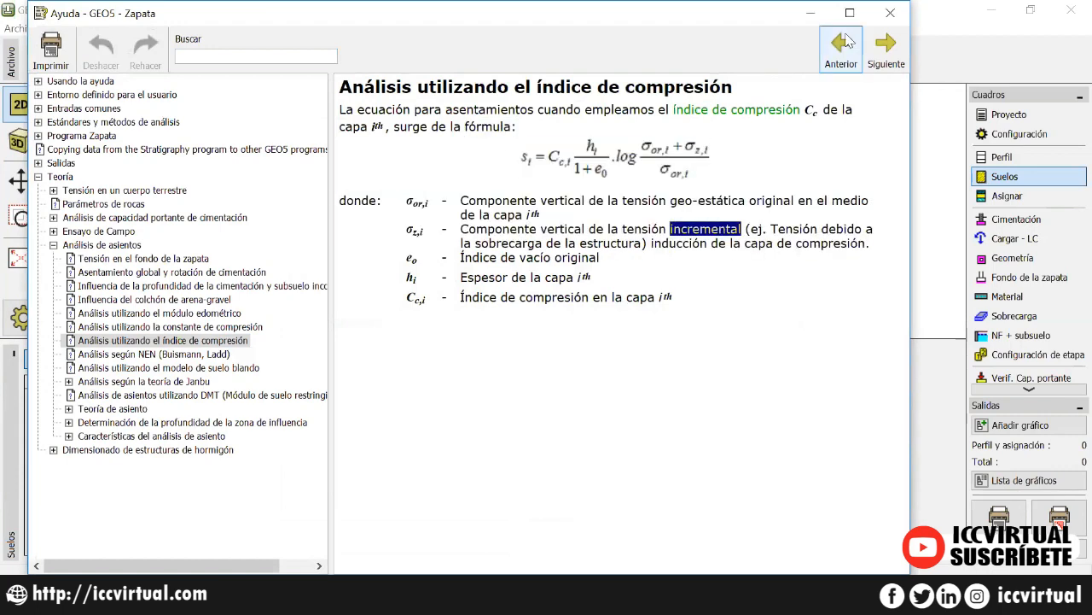
click(384, 595)
click(564, 502)
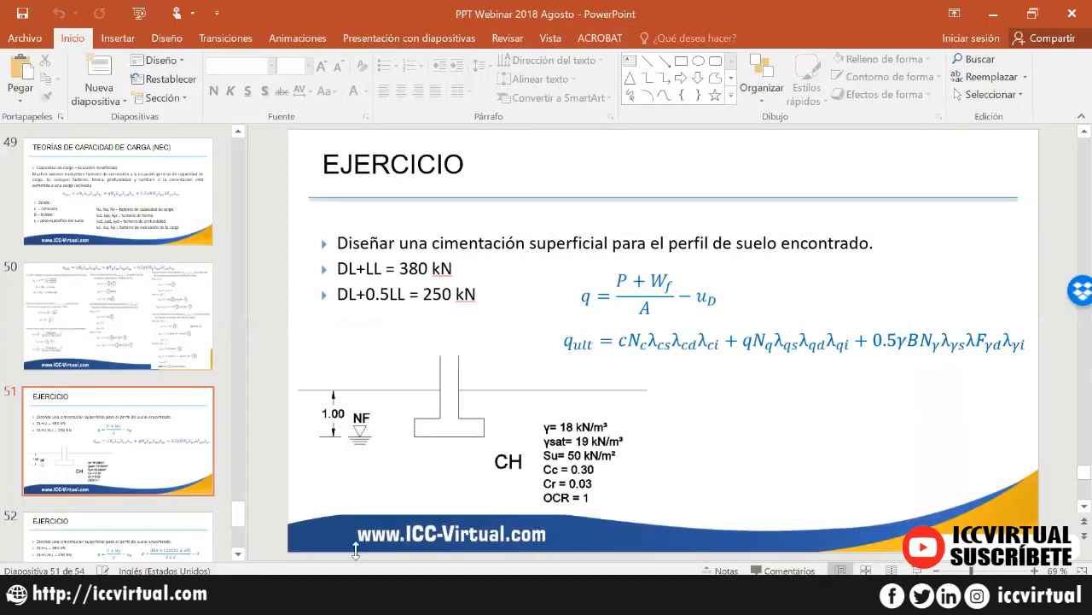
click(233, 593)
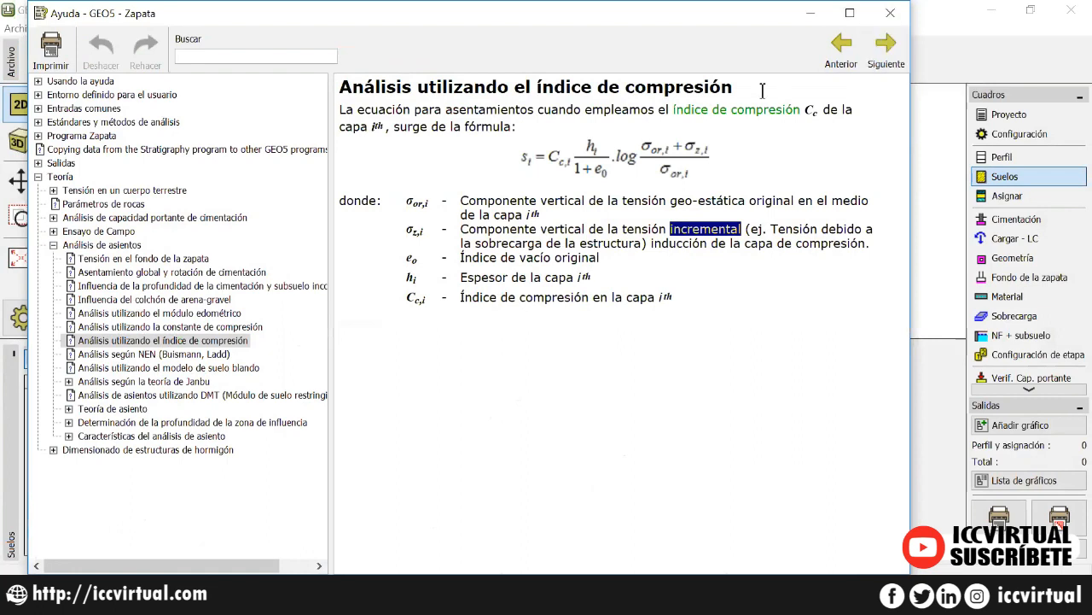
Open the linked Índice de compresión help topic and read its definition and the void ratio versus effective stress curve.
click(719, 111)
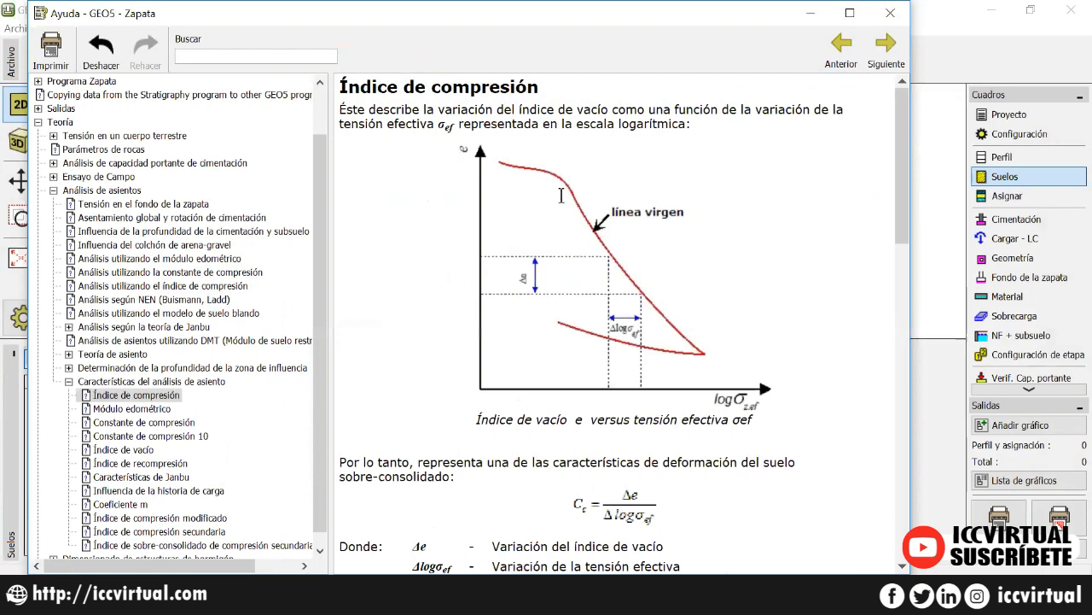
drag(341, 110, 539, 125)
double_click(591, 109)
double_click(628, 109)
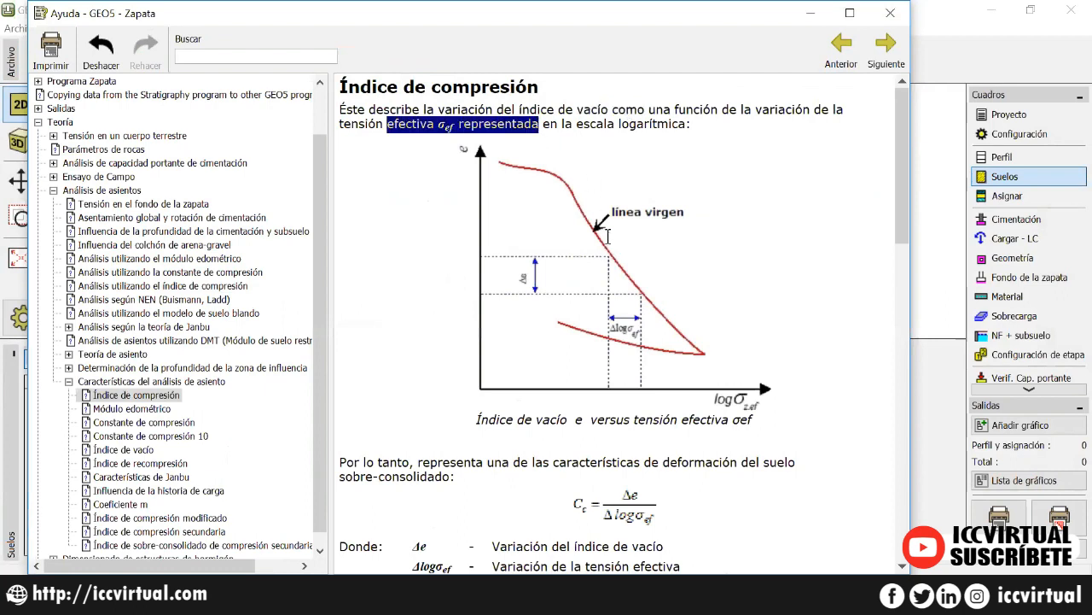
Examine the typical Cc value tables and the empirical Cc equations in the compression index help topic, and close the help.
click(607, 236)
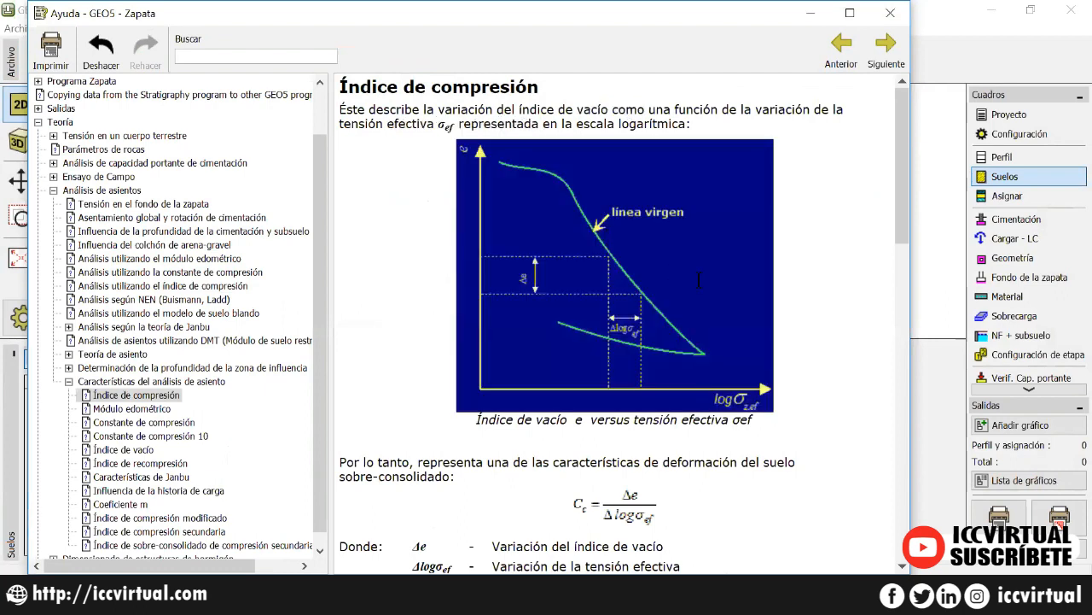
drag(899, 193, 906, 416)
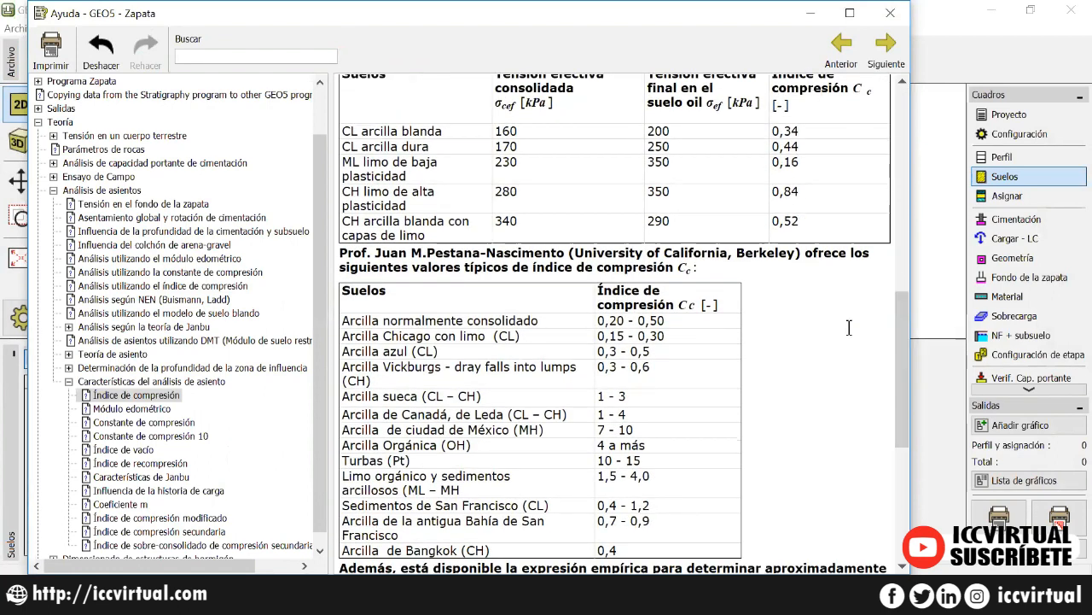
drag(899, 353, 896, 341)
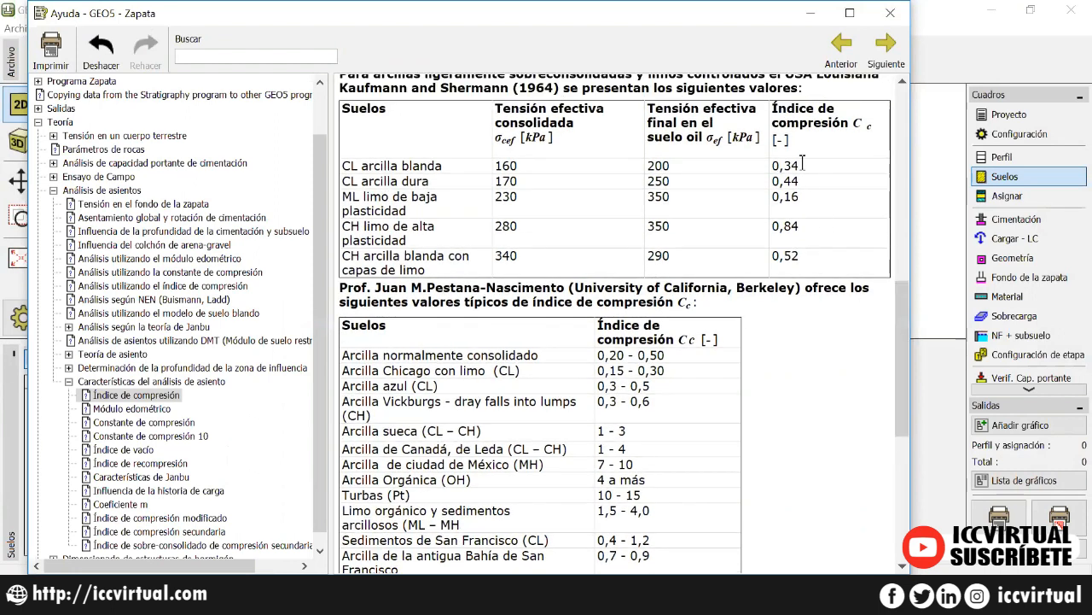
drag(777, 105, 820, 247)
click(354, 134)
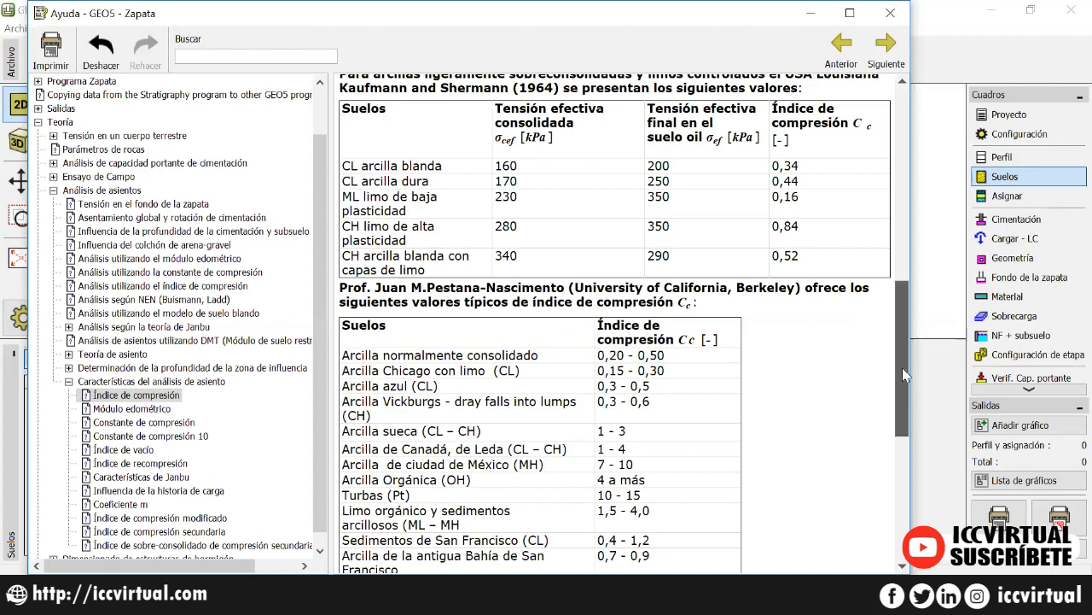
drag(902, 367, 903, 427)
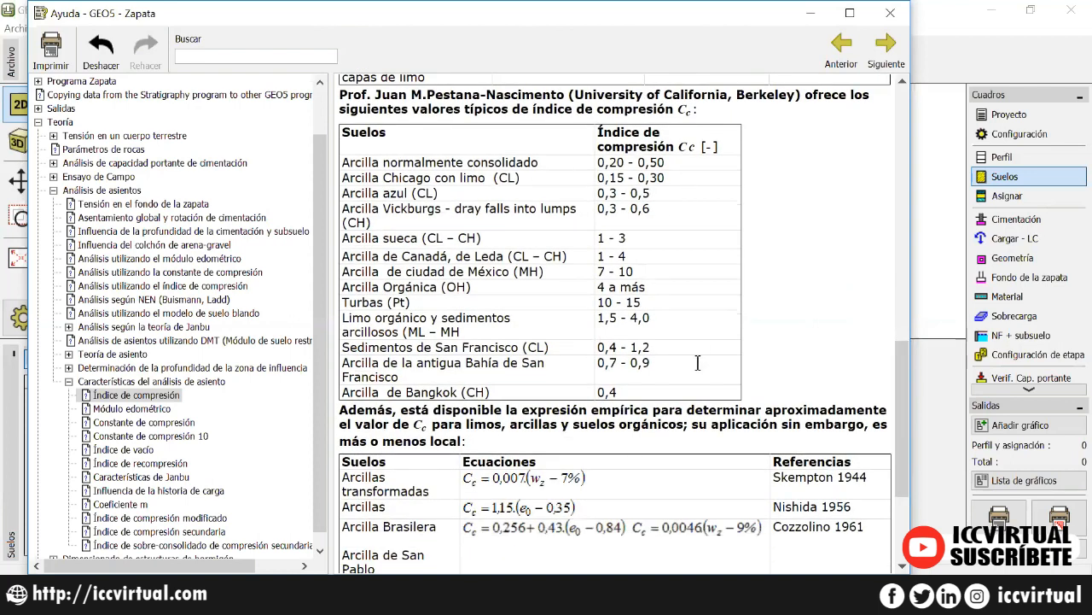
drag(905, 407, 906, 472)
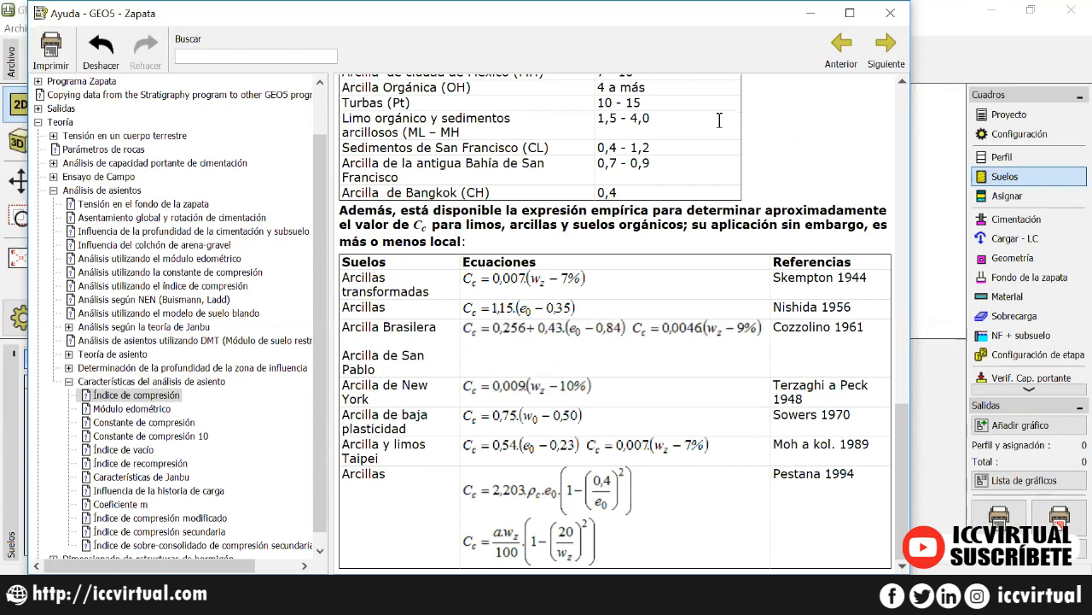
drag(904, 436, 920, 353)
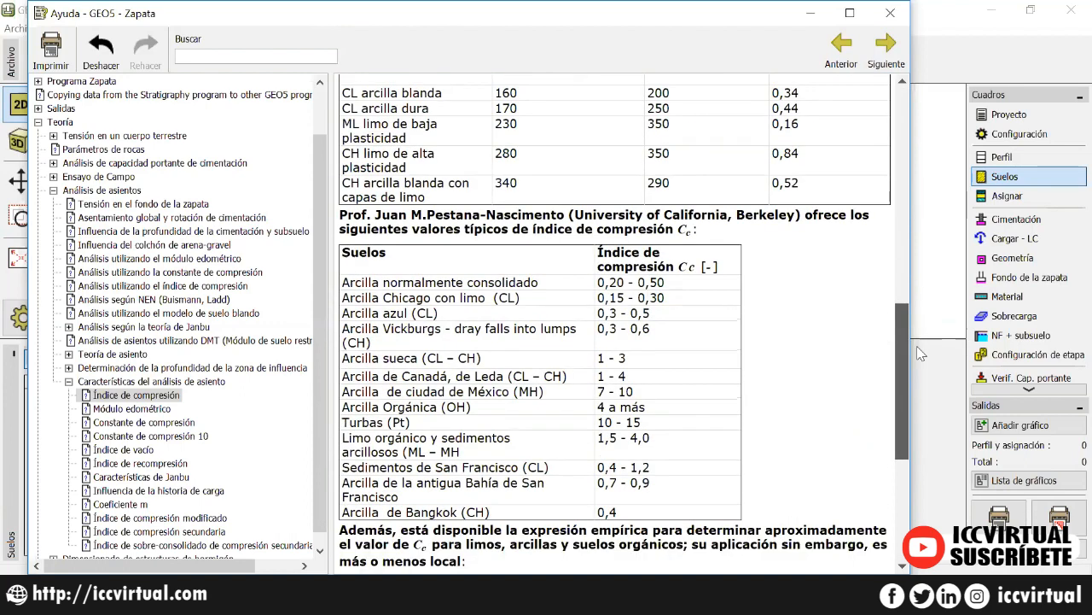
scroll(901, 368, down, 5)
click(890, 18)
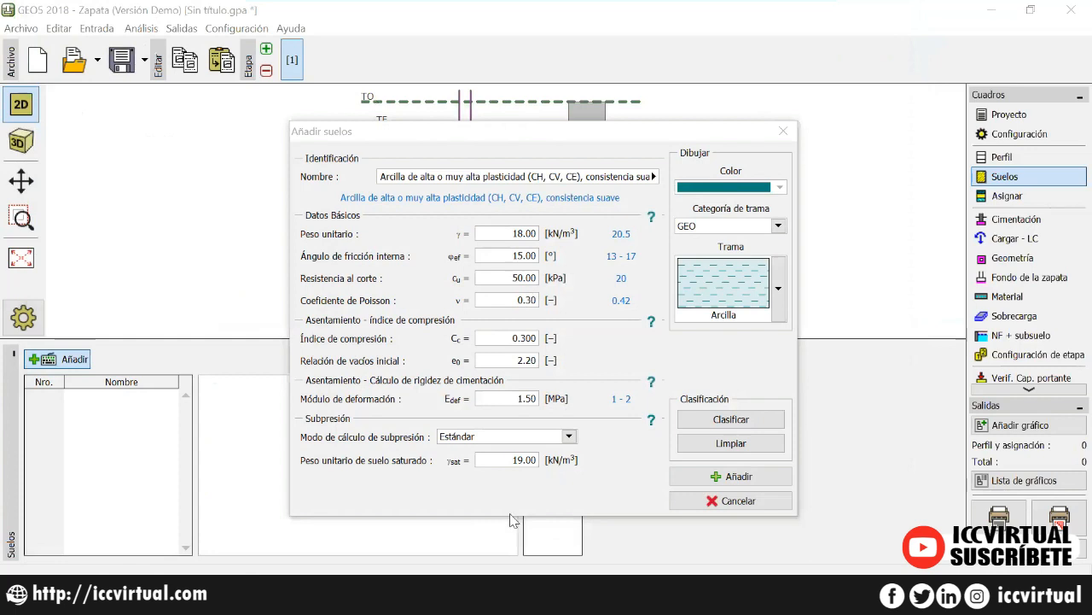
Add the defined high-plasticity clay to the soil list and review its assignment to the profile layer.
click(742, 483)
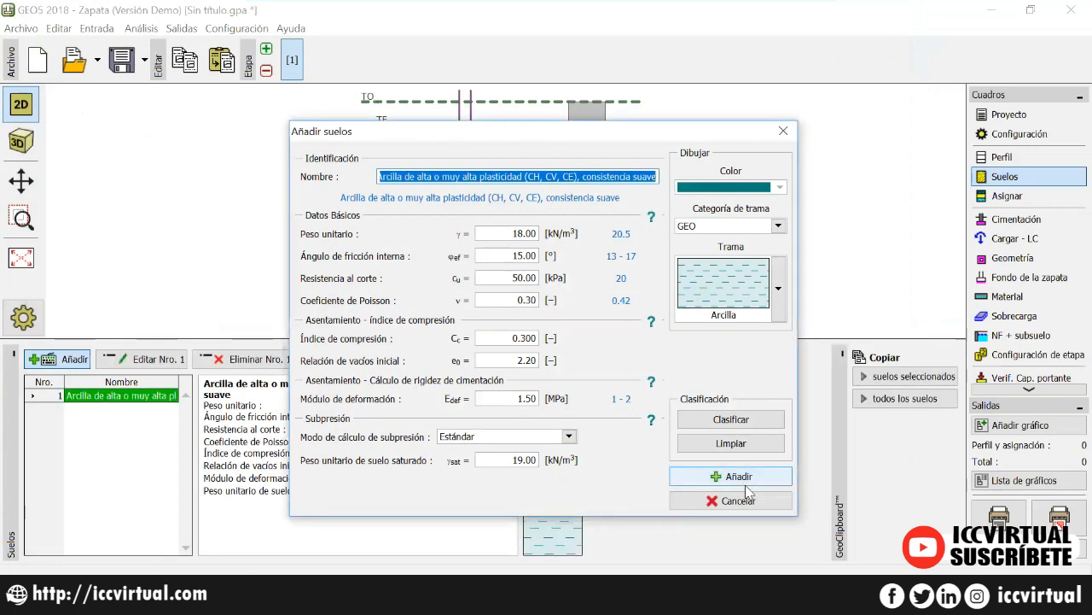
click(753, 502)
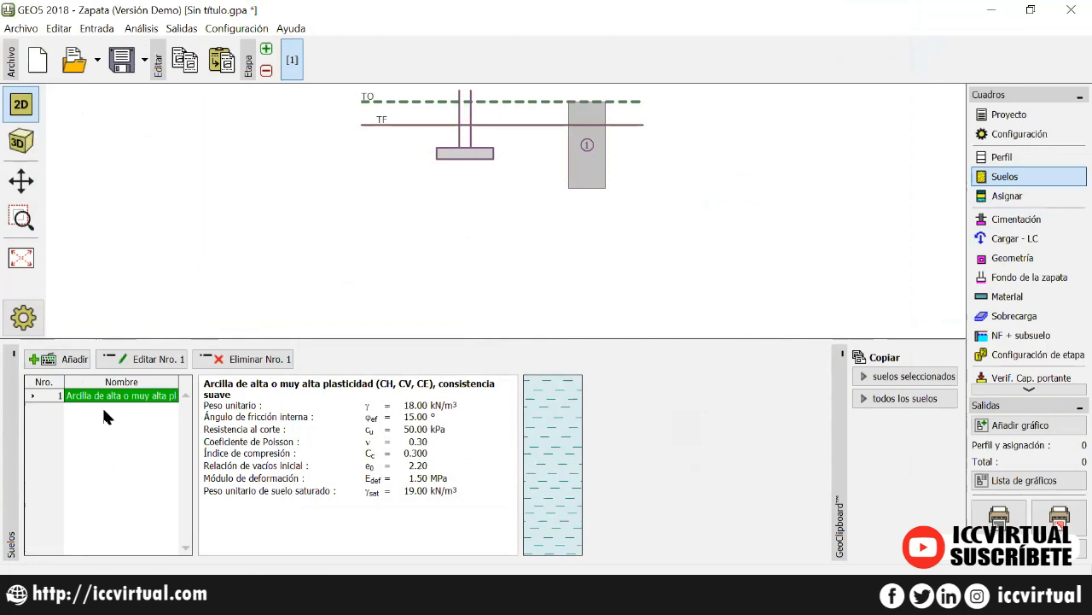
click(1004, 195)
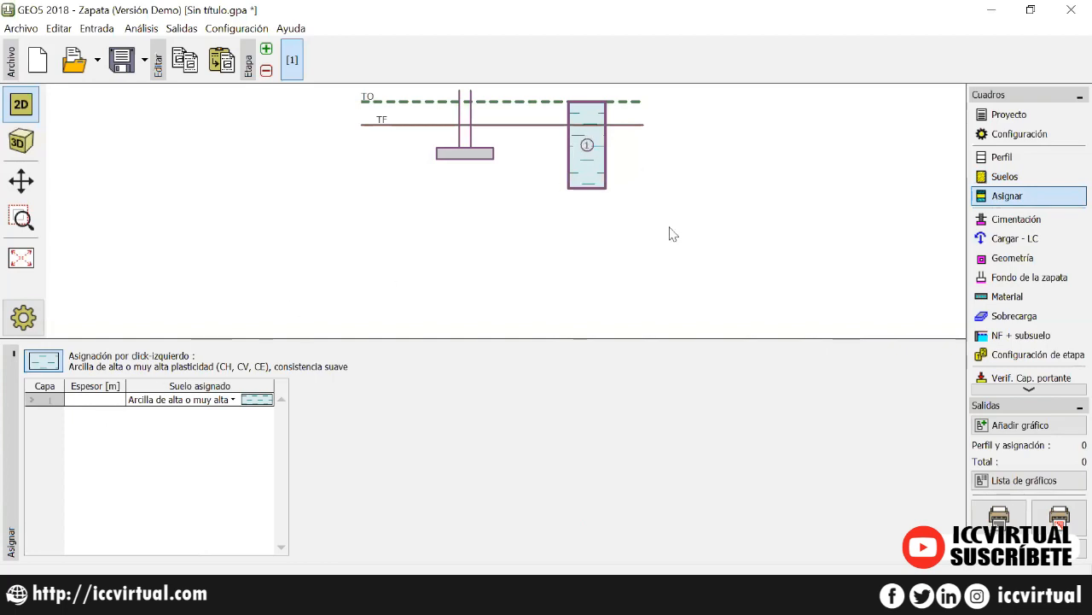
click(22, 257)
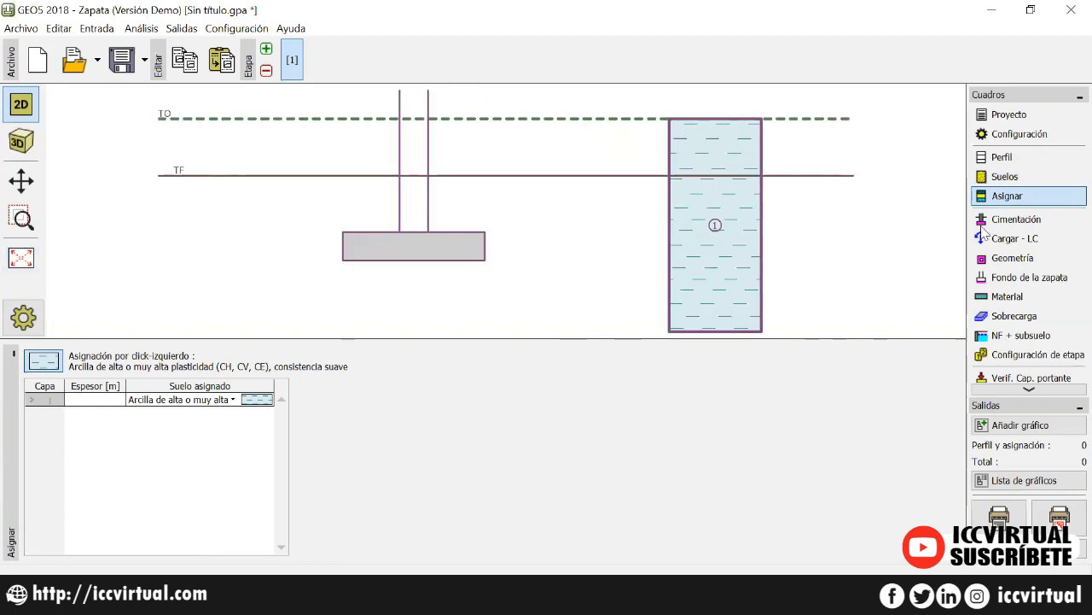
Open the foundation settings and preview the eccentric, stepped, circular and stemmed footing types, returning to Zapata centrada.
click(1034, 224)
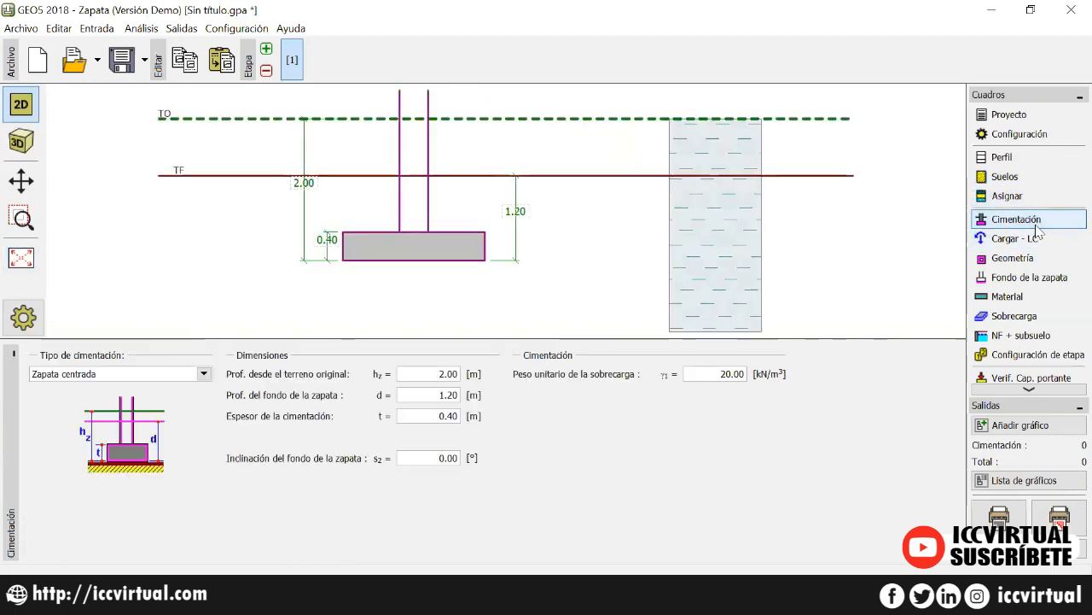
click(203, 373)
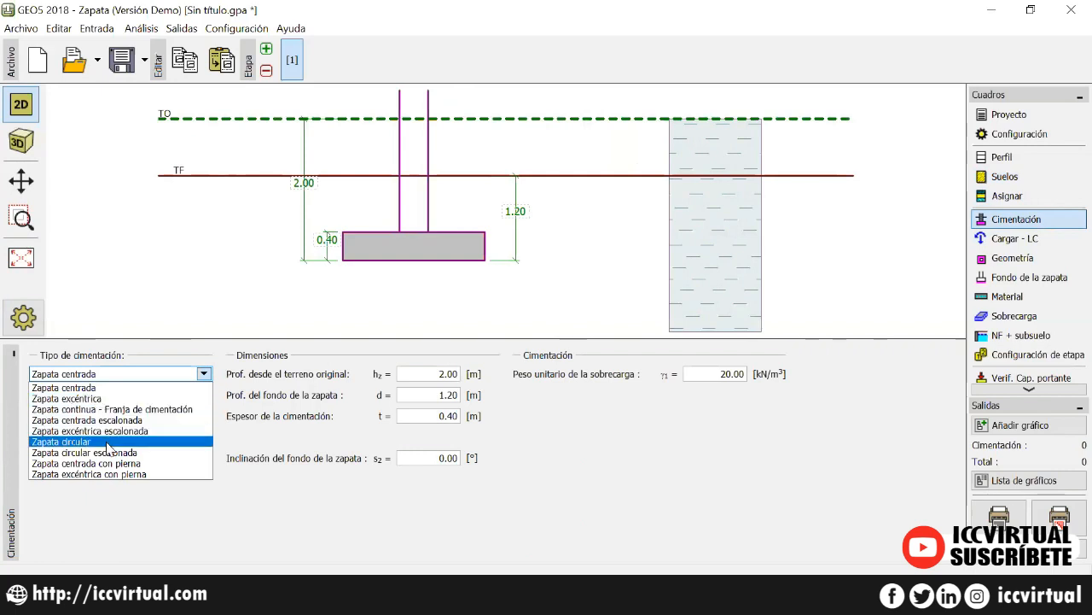
click(93, 398)
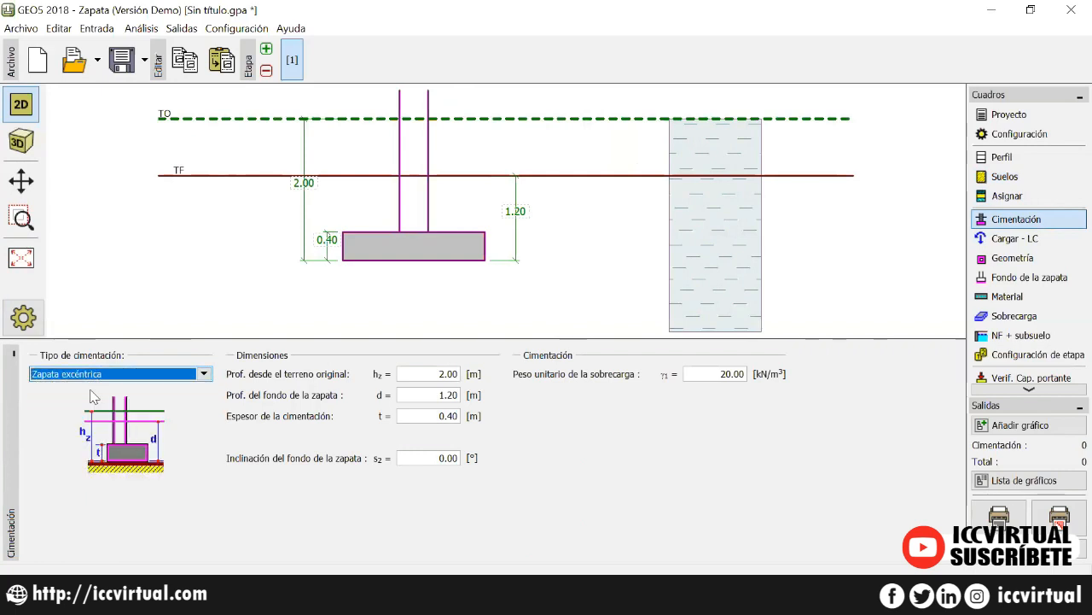
key(Down)
key(Down)
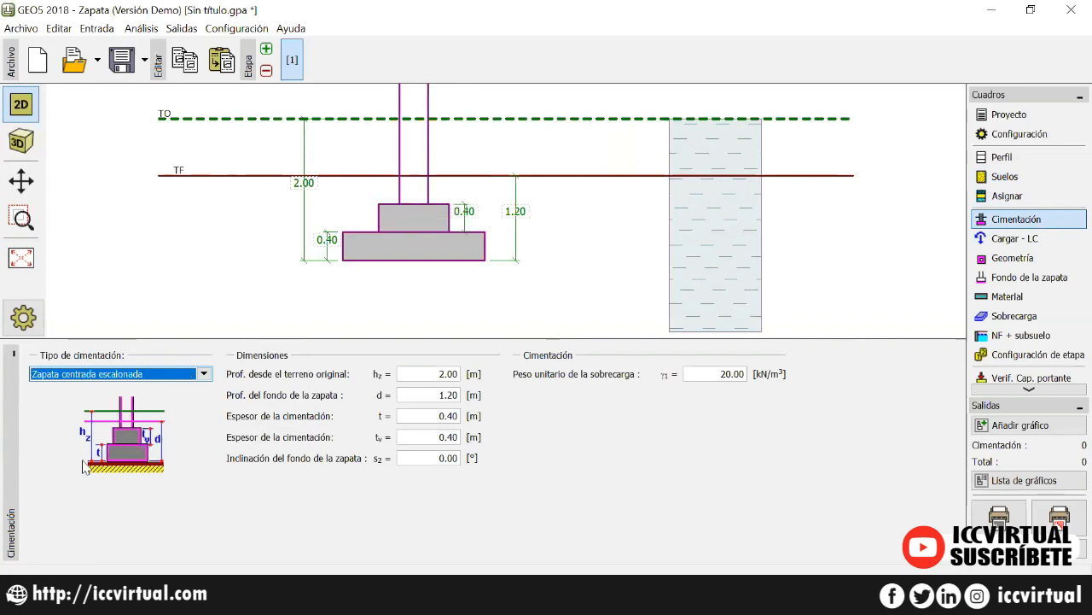
key(Down)
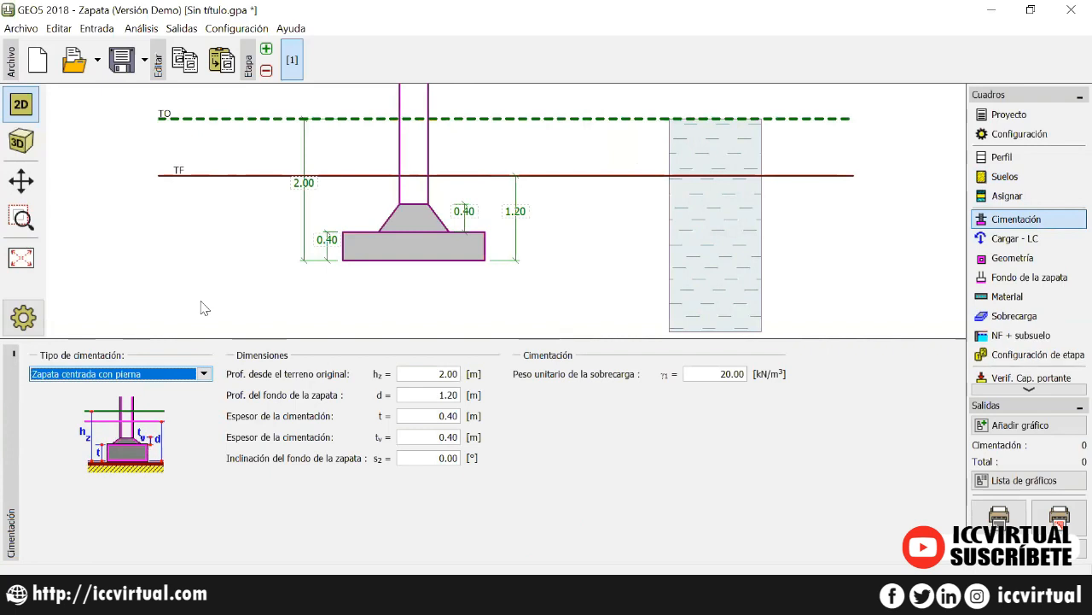
key(Down)
key(Up)
key(Up)
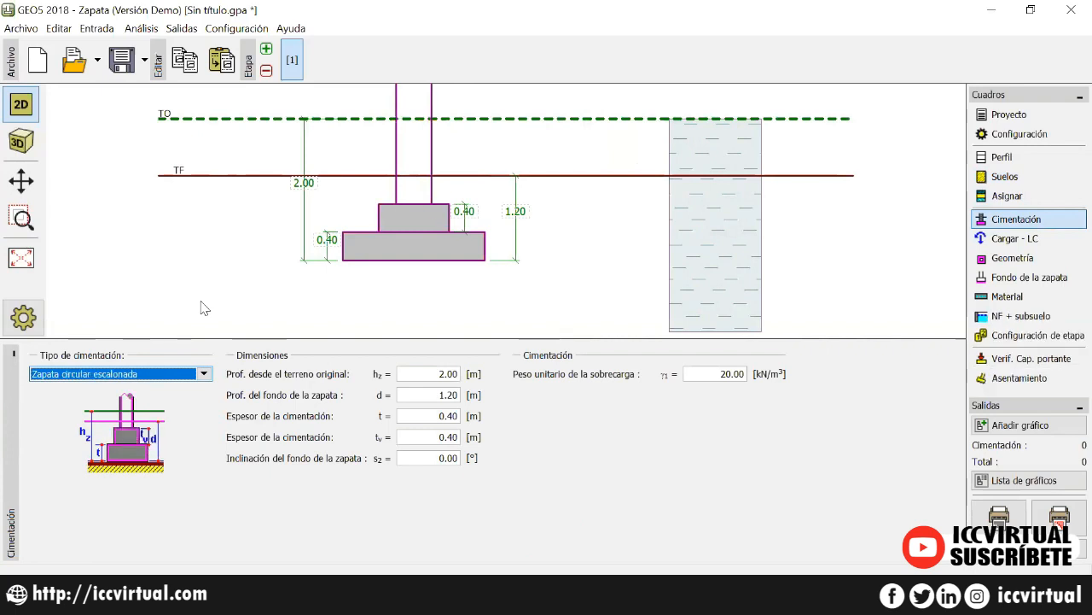
key(Up)
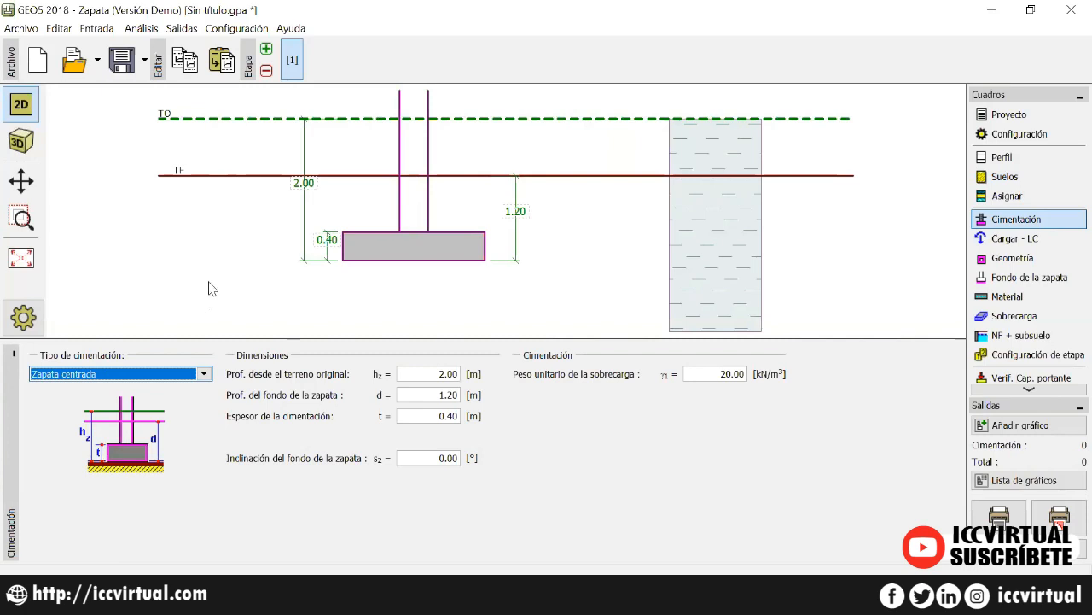
Check the exercise slide in PowerPoint and set both the depth from original ground hz and the footing bottom depth d to 1.00 m.
click(430, 373)
click(241, 597)
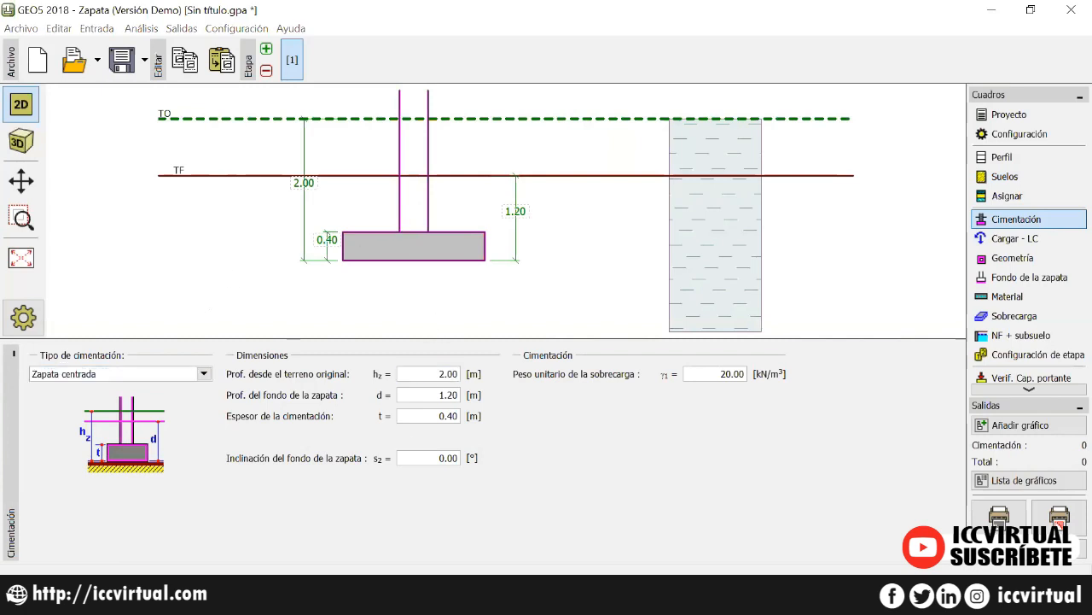
click(255, 543)
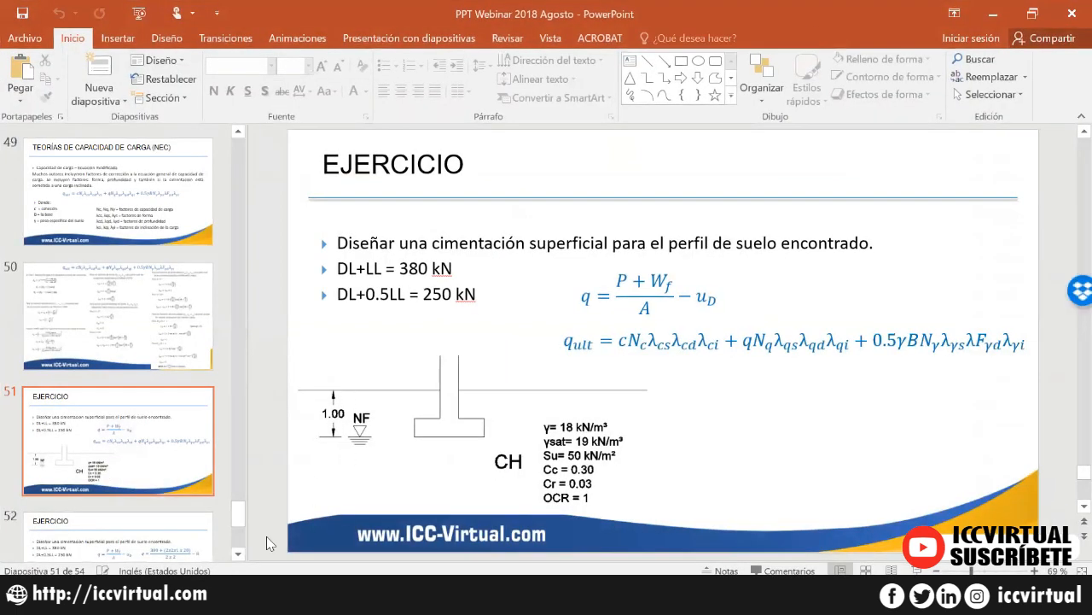
key(alt+Tab)
text(1)
key(Tab)
text(1)
key(Tab)
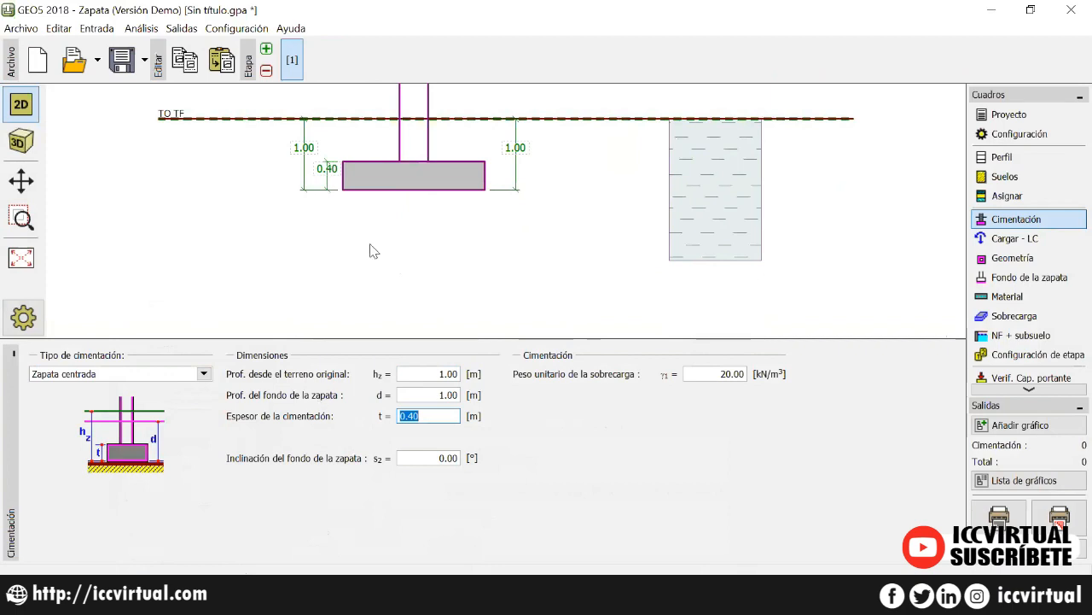
Try a footing bottom inclination of 20° and set it back to 0°.
click(428, 457)
text(20)
key(Tab)
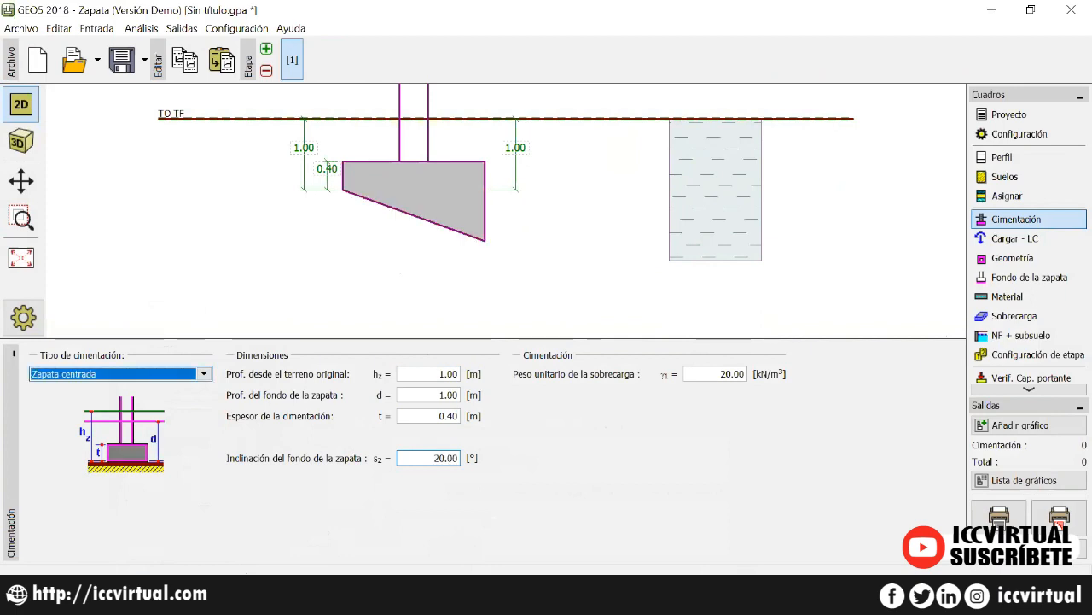
click(438, 458)
text(1)
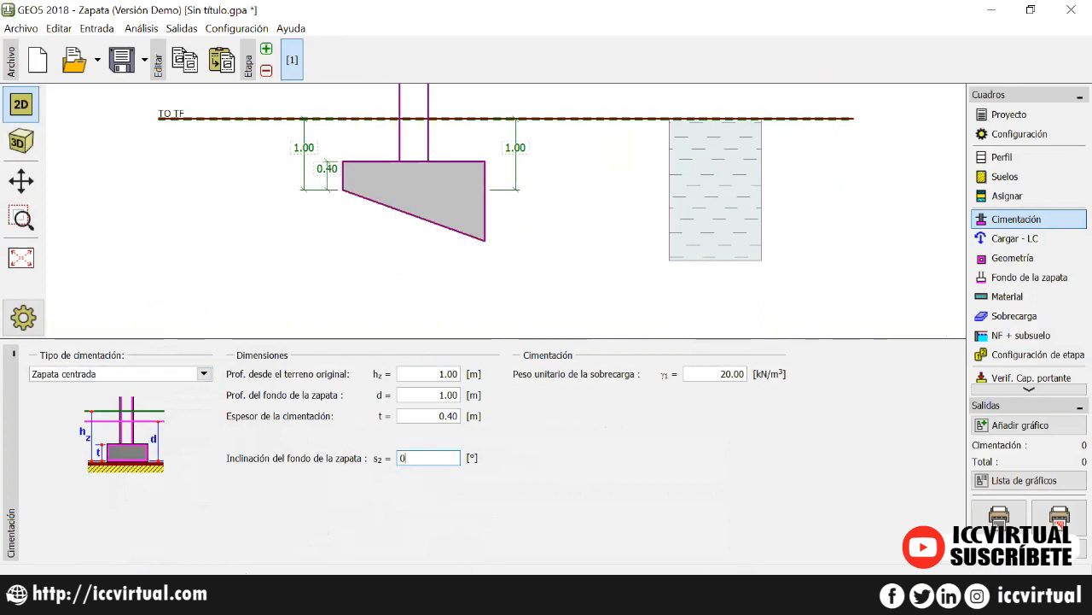
key(Tab)
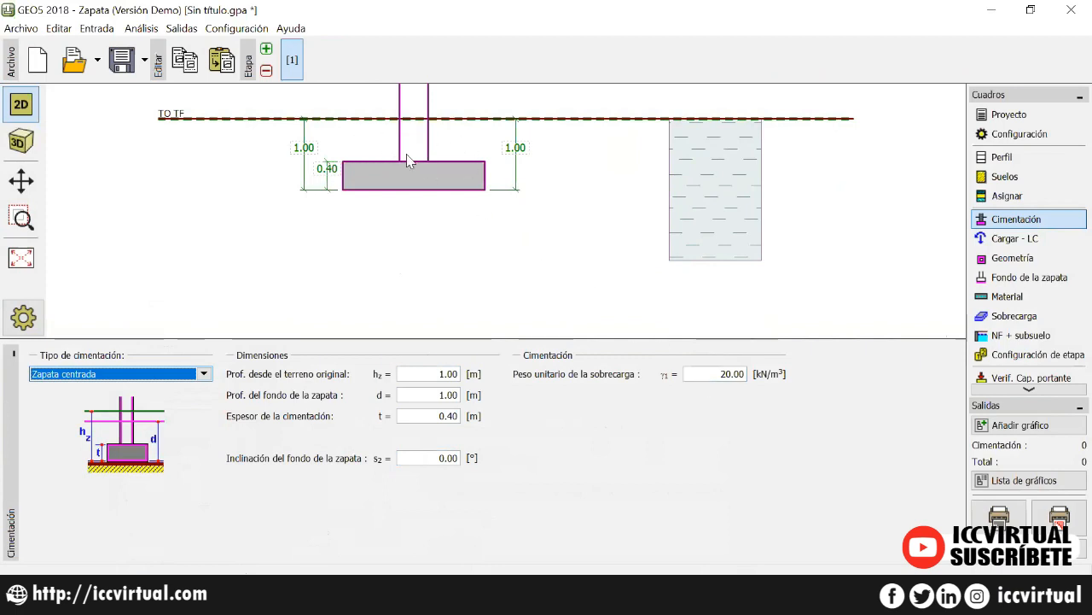
click(715, 373)
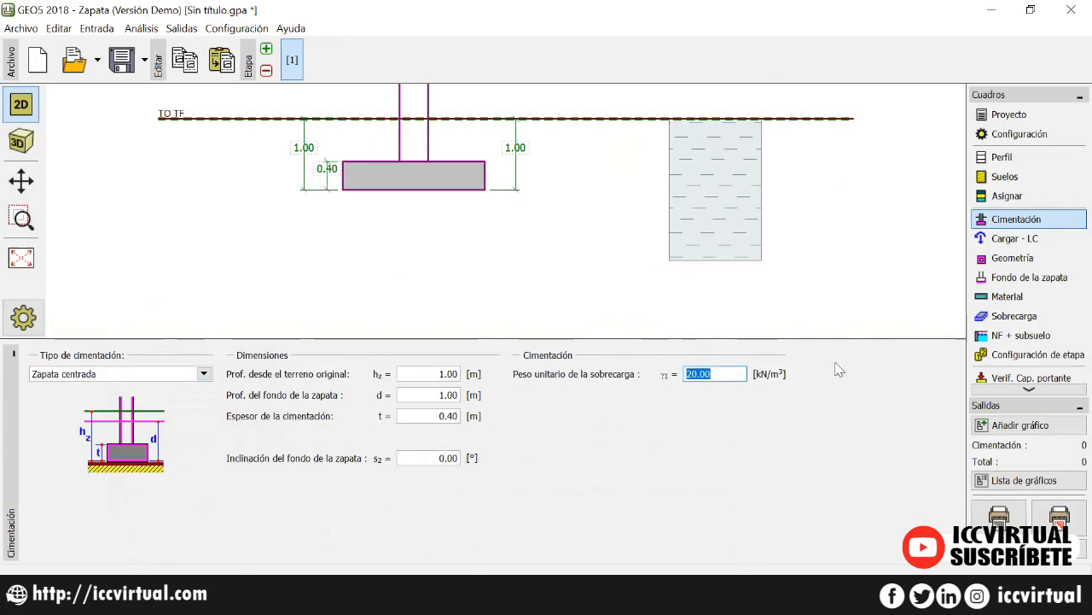
Add a design load named DL+LL with a vertical force N of 380 kN.
click(1016, 240)
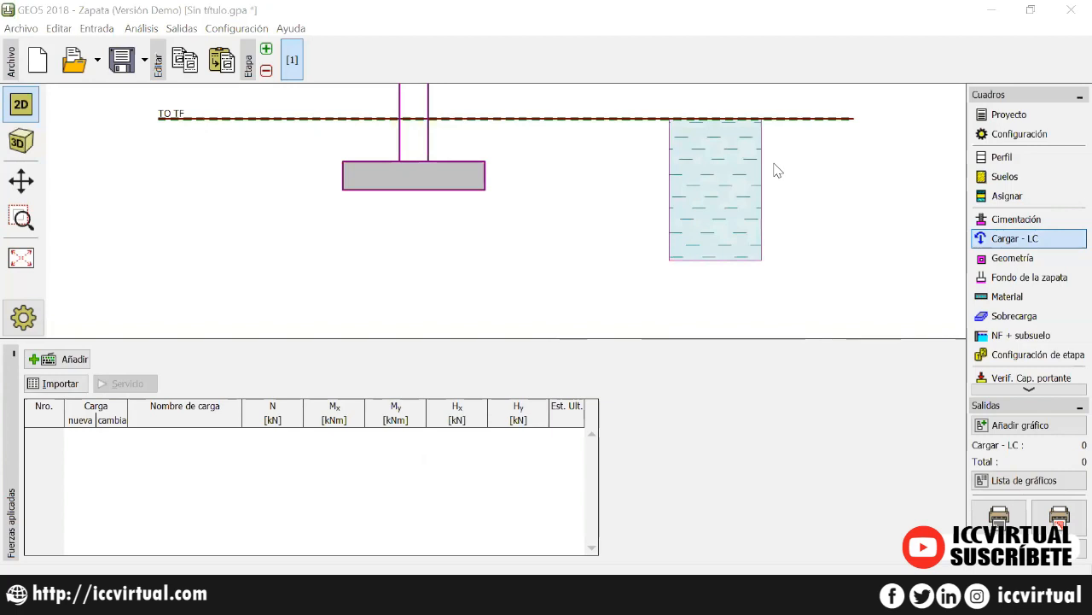
click(75, 359)
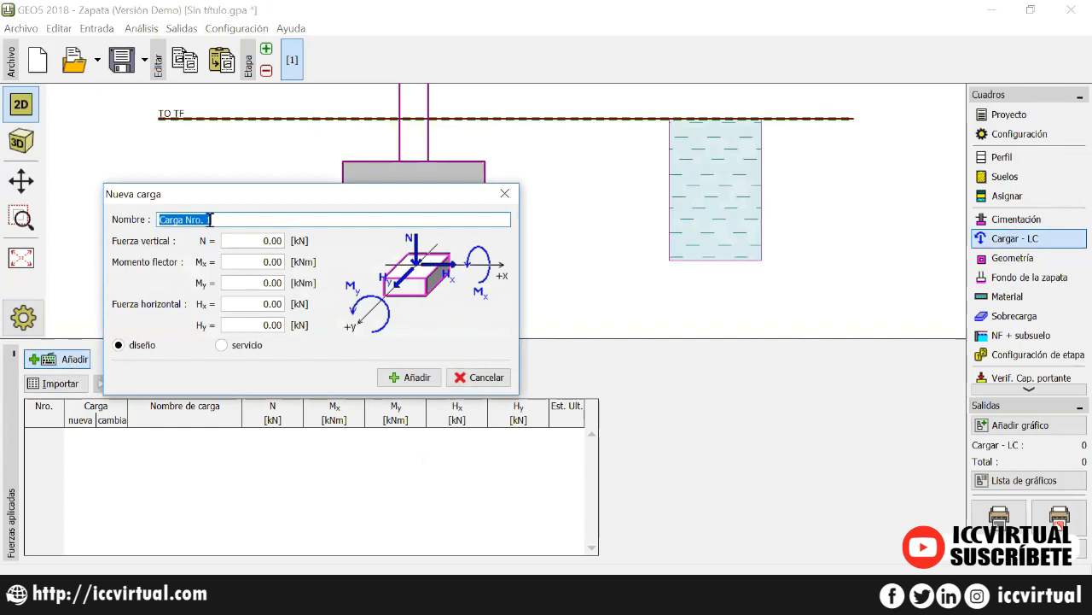
text(DL+LL)
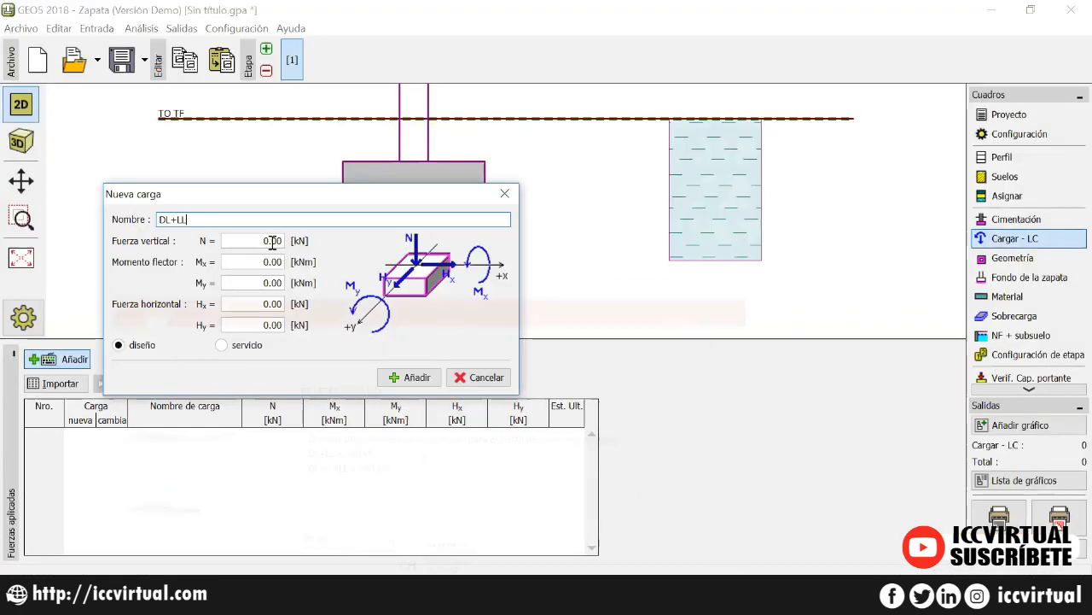
click(272, 241)
text(380)
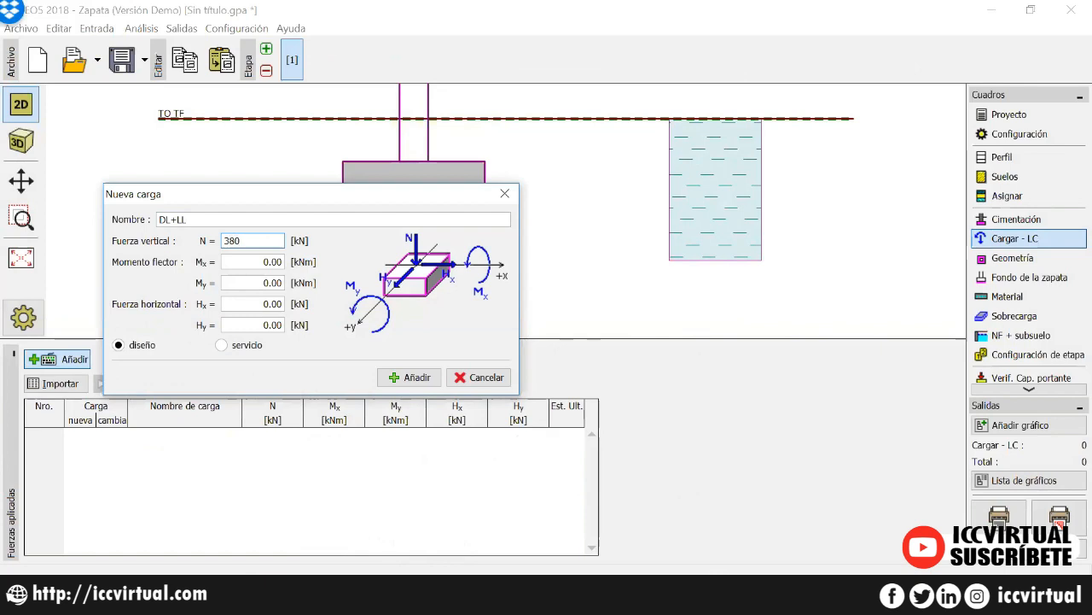
click(410, 377)
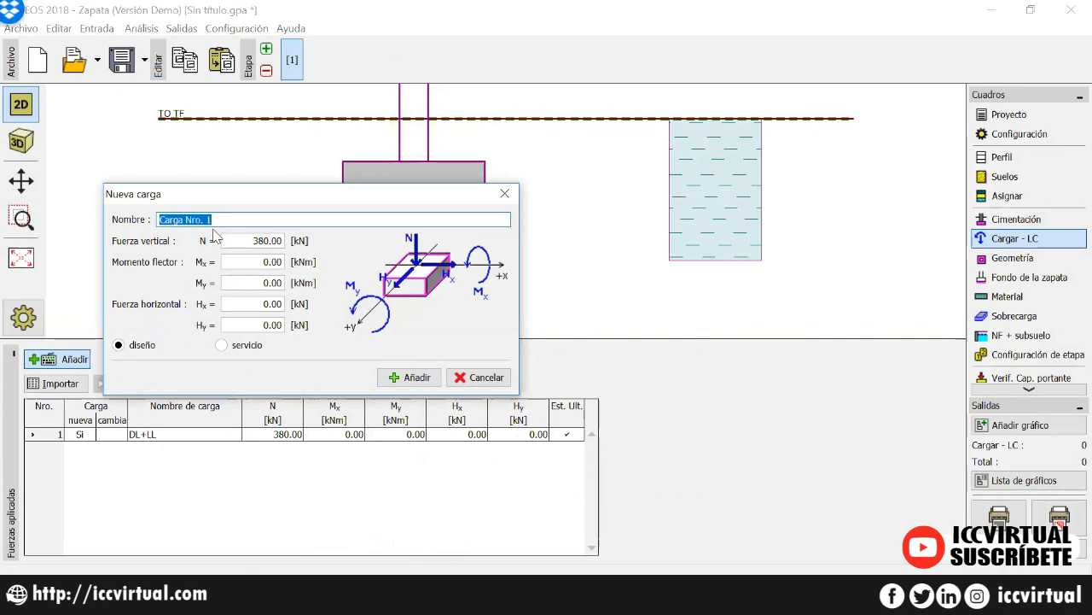
Check the exercise slide and add a service load named DL+0.5LL with a vertical force N of 250 kN, leaving out any further load.
mouse_move(229, 598)
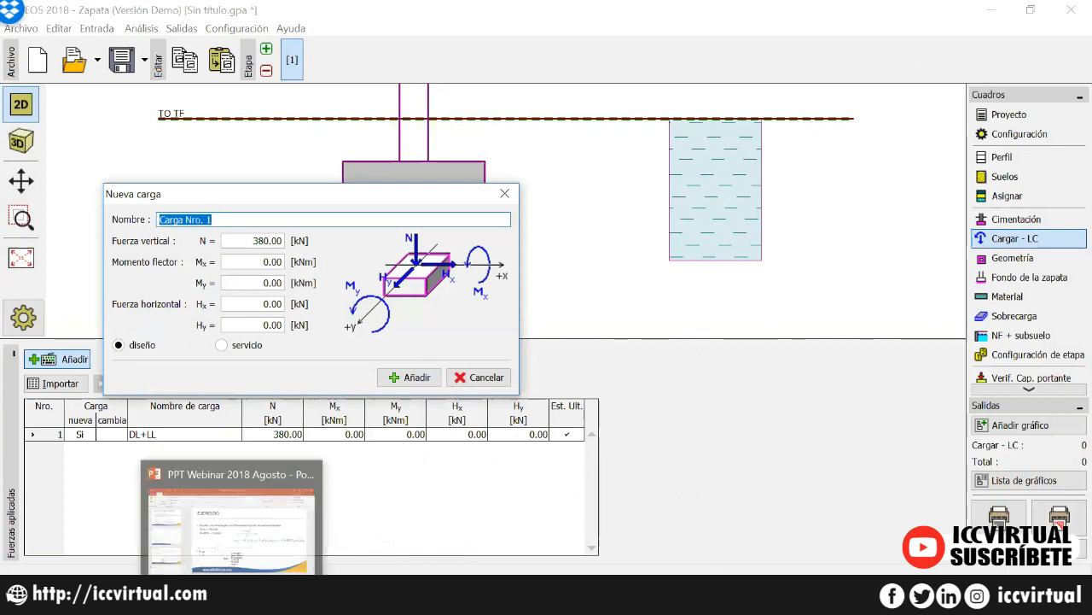
click(239, 551)
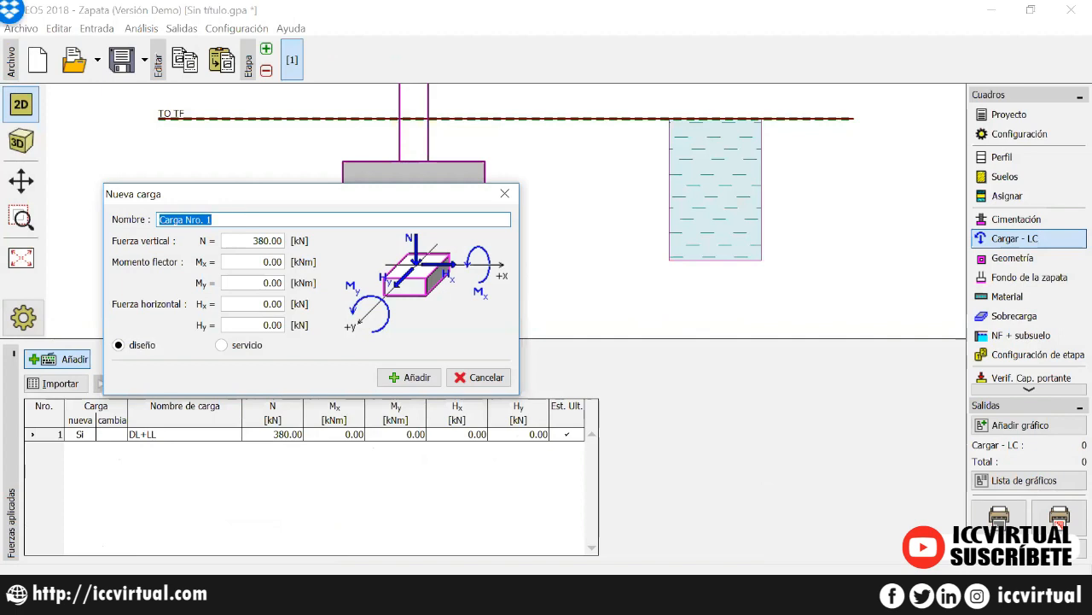
text(DL+0.5LL)
key(Tab)
text(250)
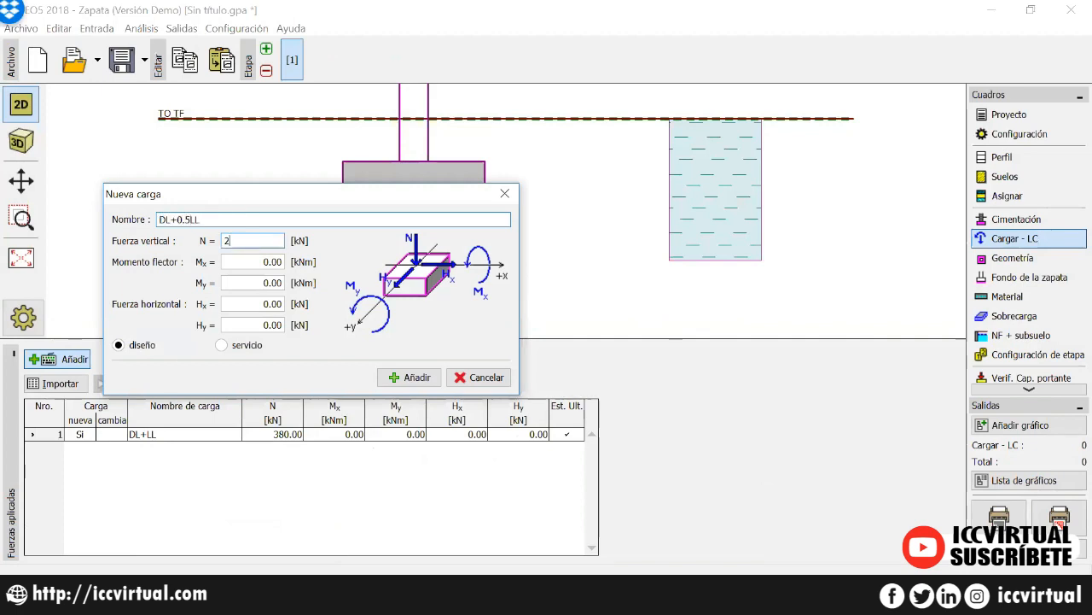
click(222, 345)
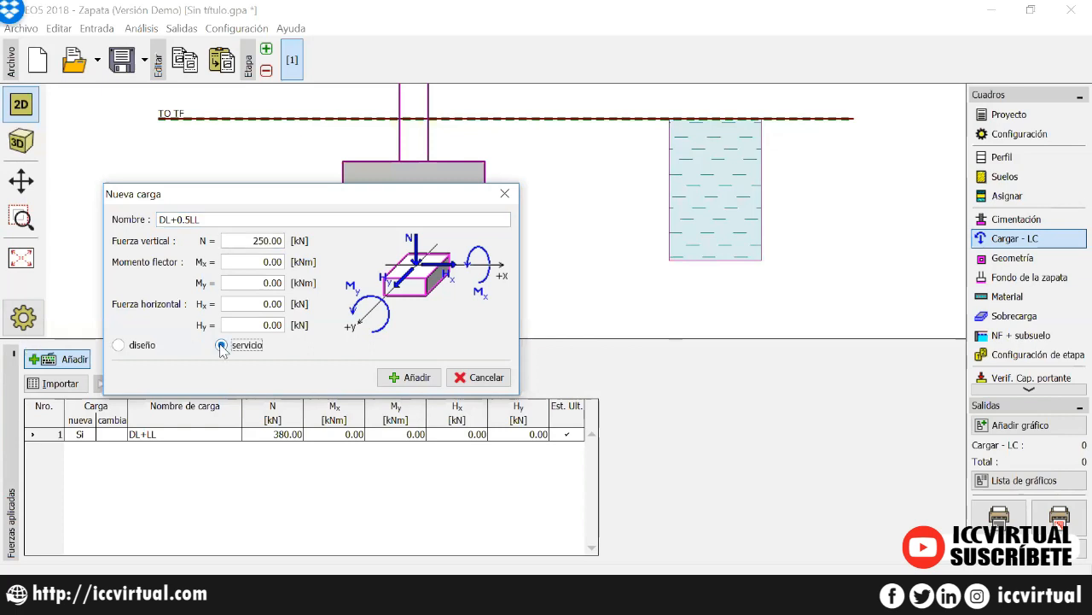
click(411, 377)
click(490, 376)
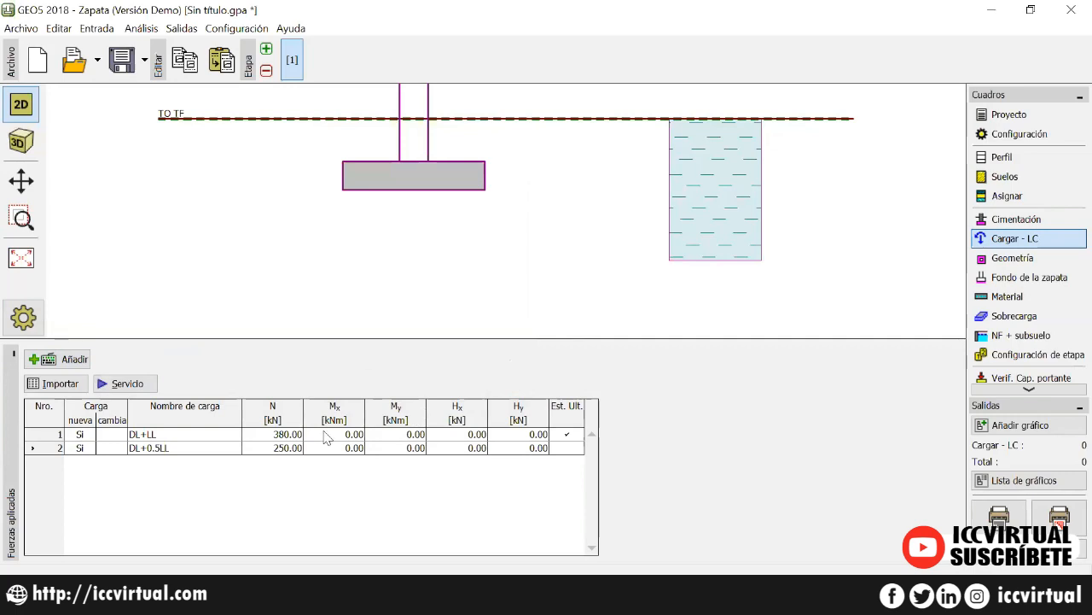
click(64, 361)
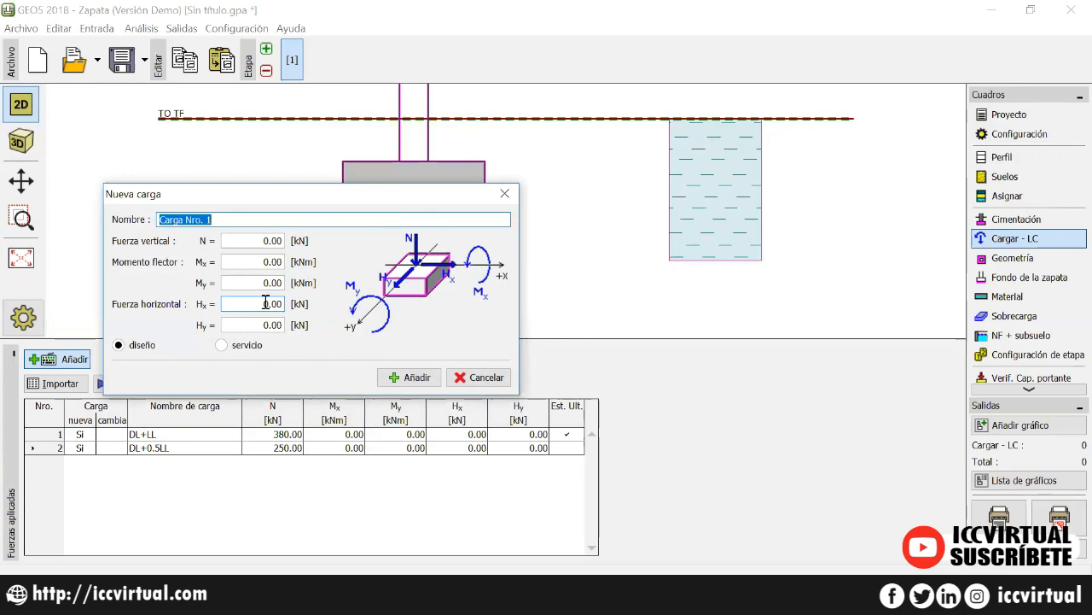
click(480, 380)
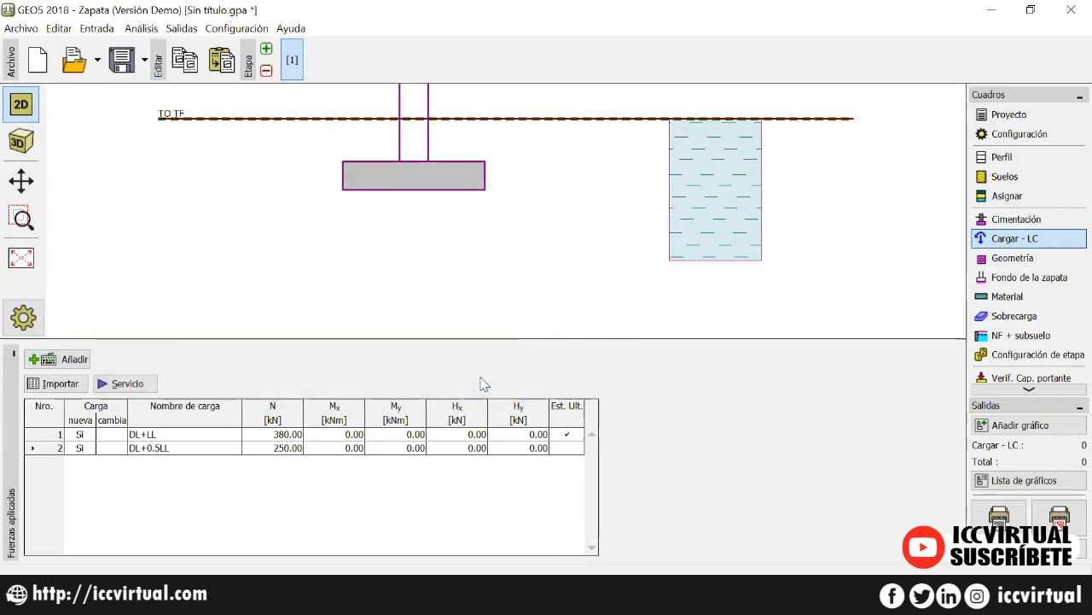
Set the centred footing's plan dimensions to x = 1.50 m and y = 1.50 m in the geometry settings.
click(1011, 259)
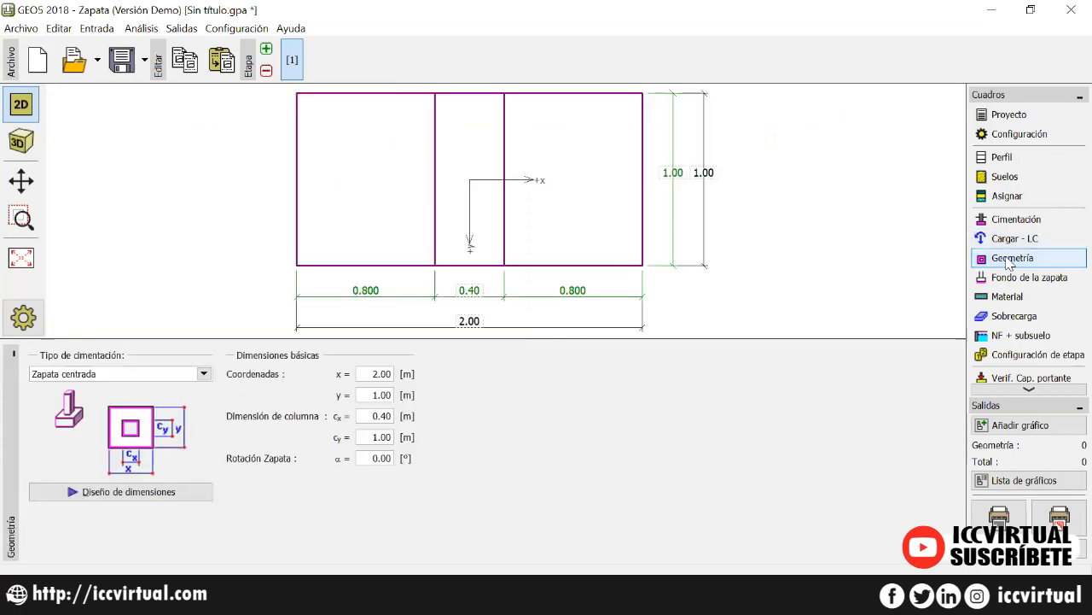
click(372, 373)
double_click(371, 373)
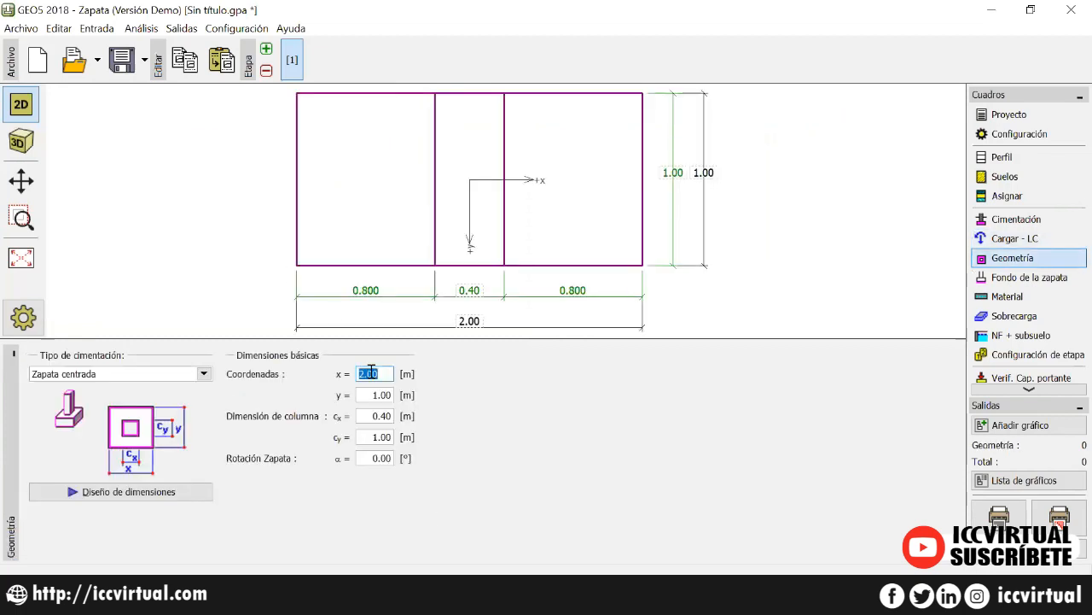
text(1.5)
key(Tab)
text(1.5)
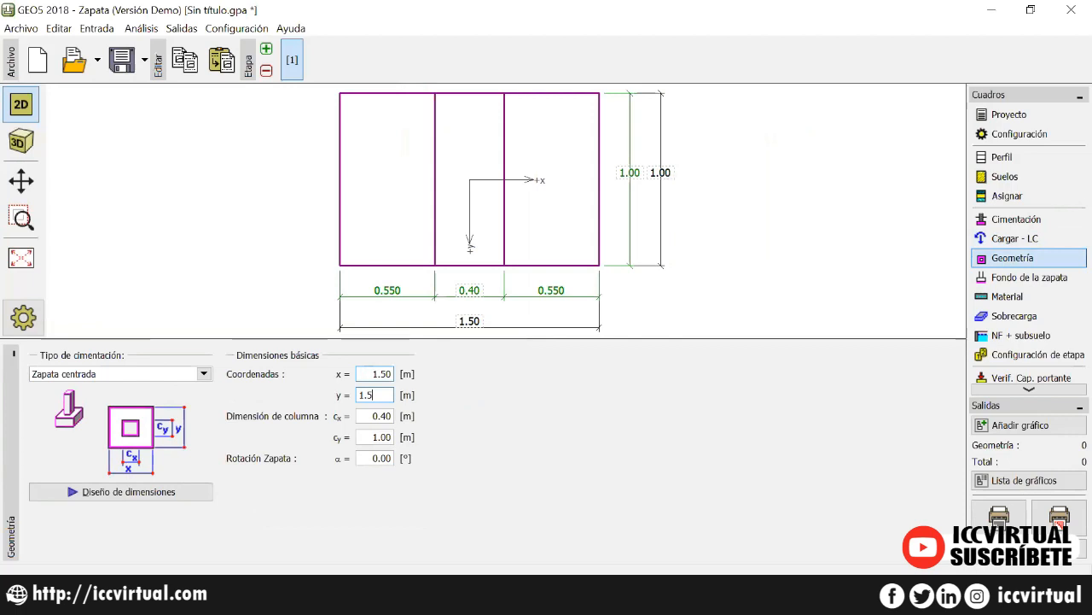
key(Tab)
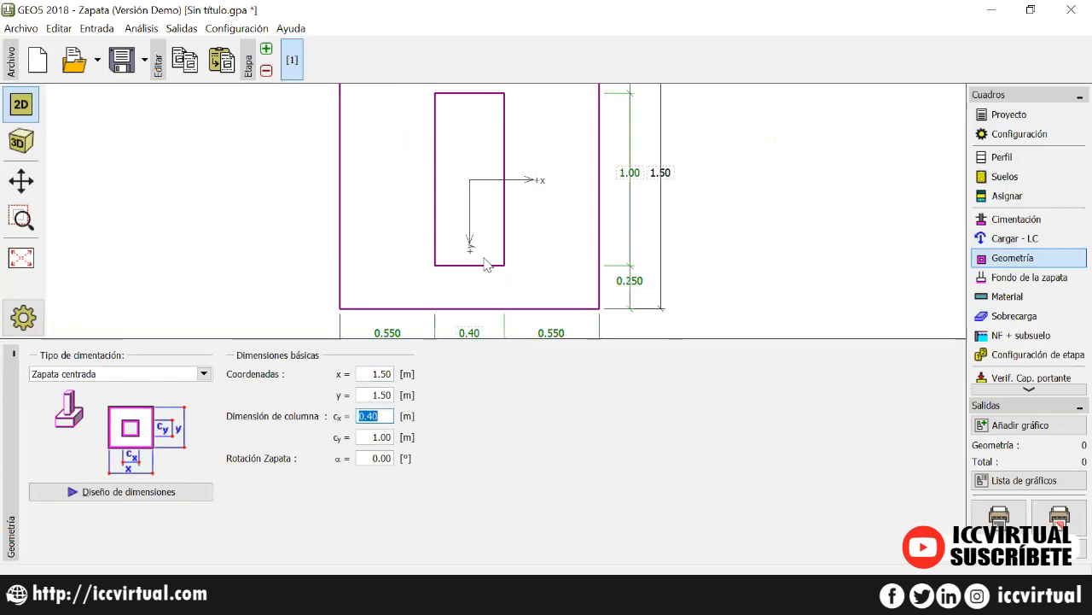
click(34, 261)
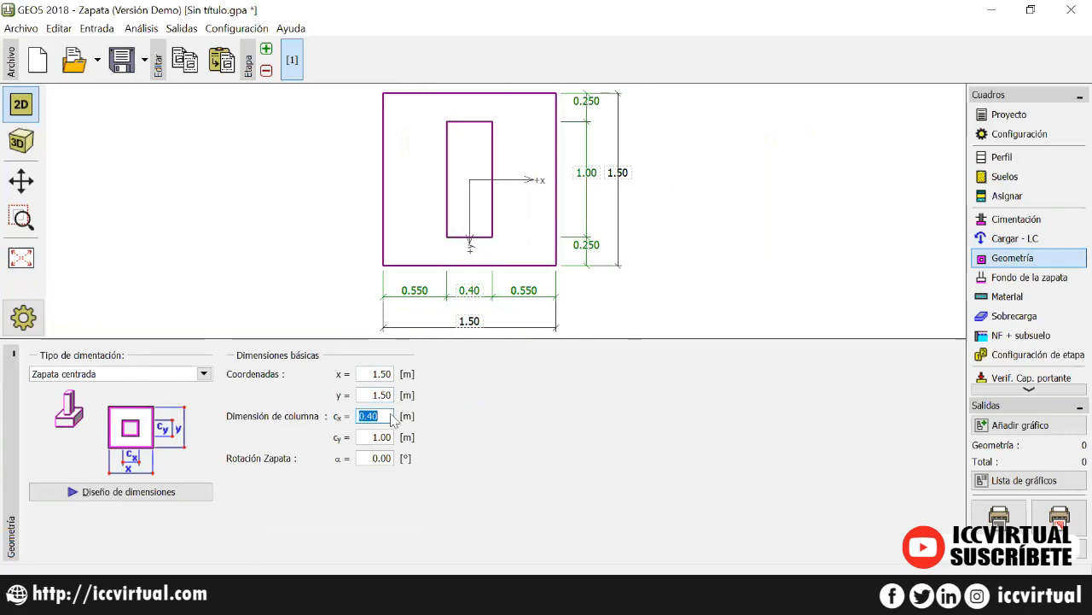
Set the column dimension cy to 0.40 m to make the column square.
key(Tab)
text(0.4)
key(Tab)
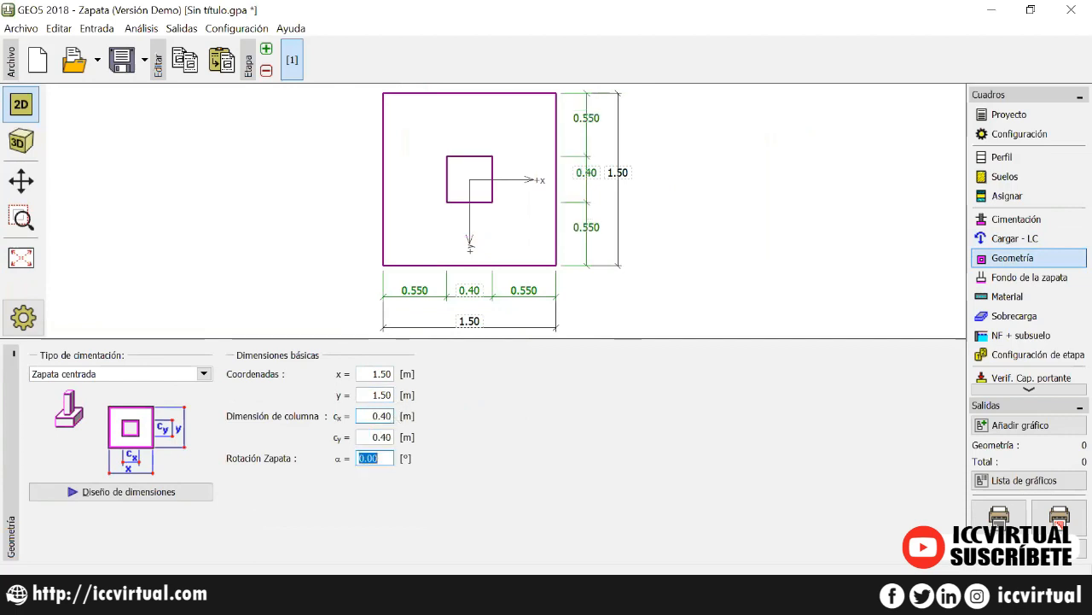
click(364, 378)
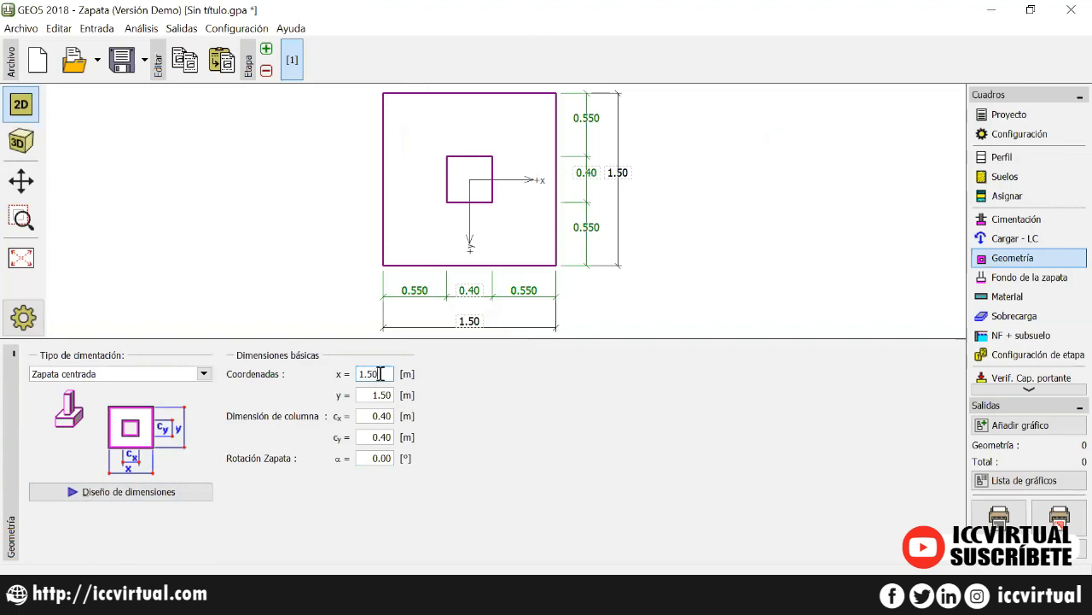
key(Tab)
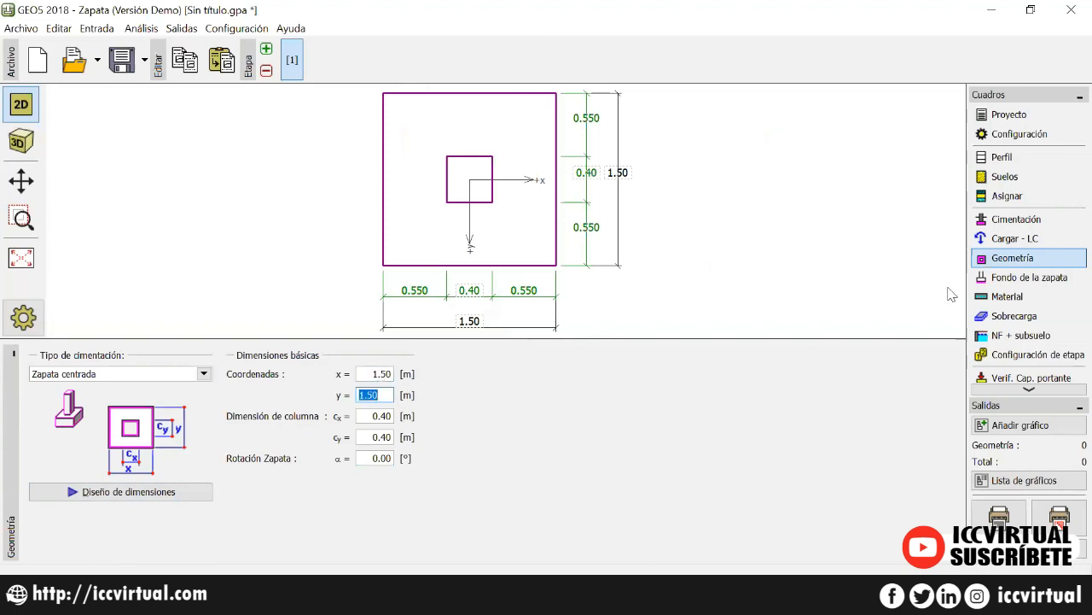
Try defining the footing bottom with base-soil contact parameters and return it to the soil from the geological profile.
click(1028, 285)
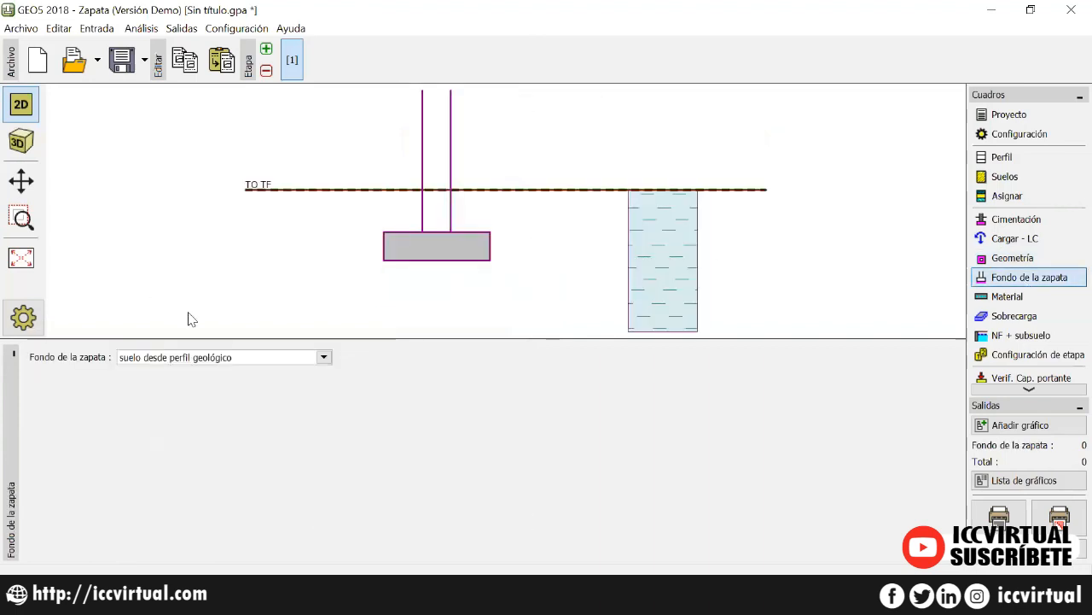
click(228, 358)
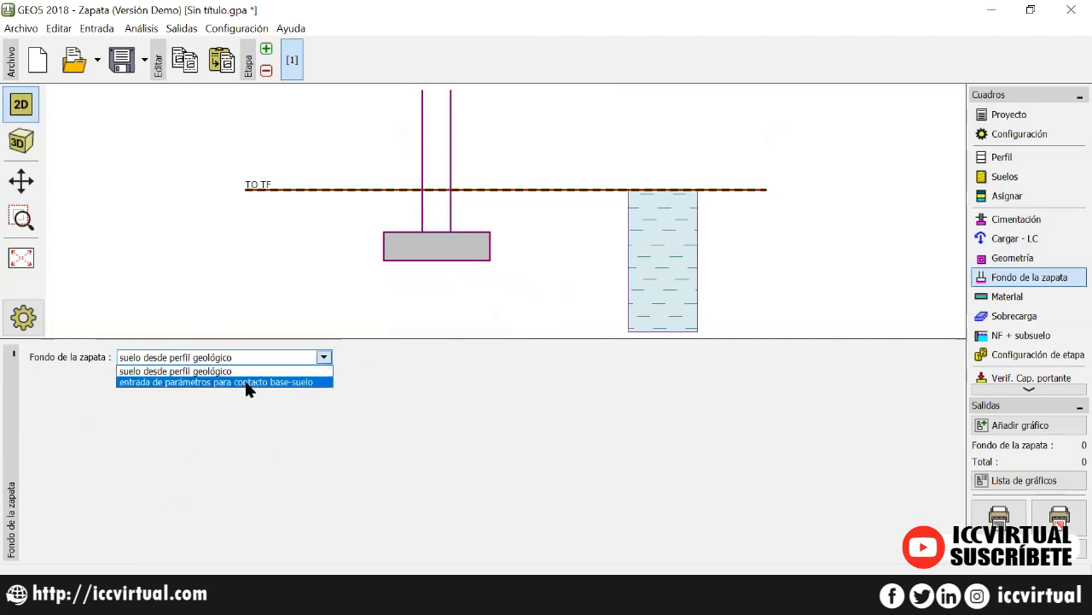
click(244, 383)
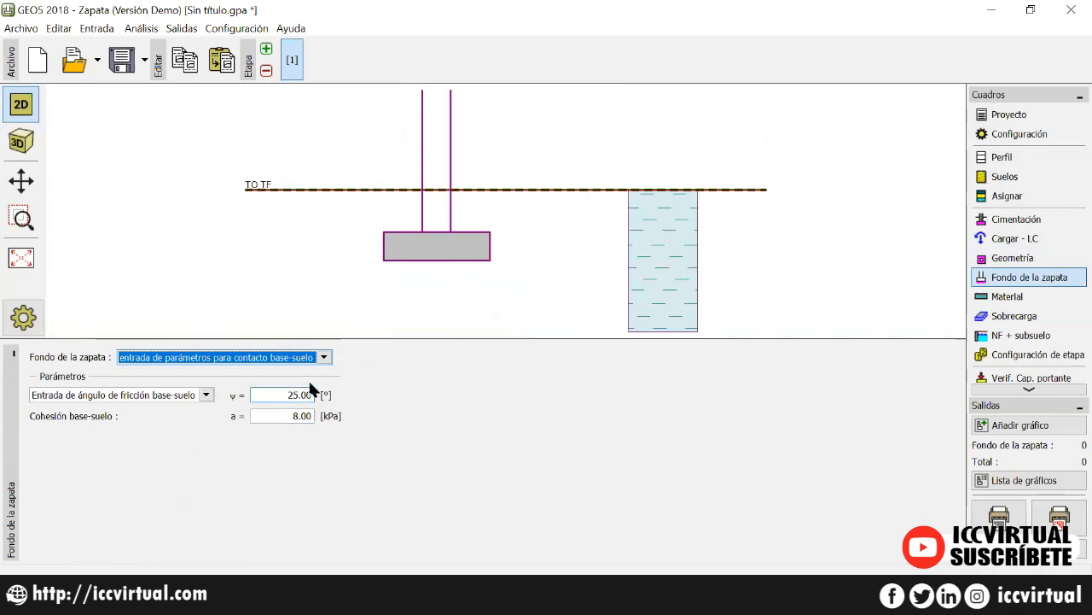
click(290, 356)
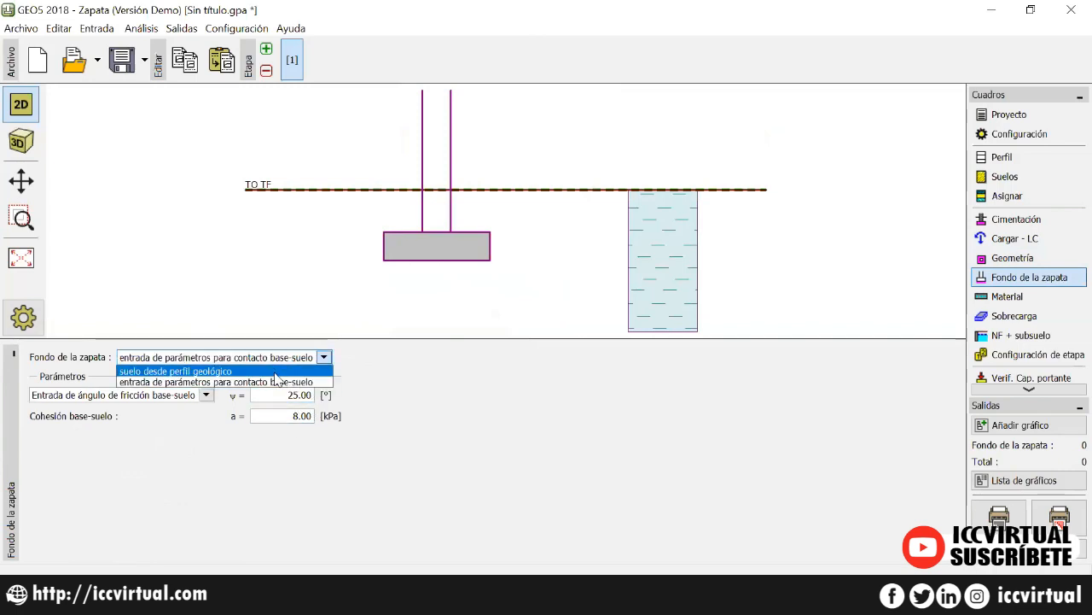
click(275, 369)
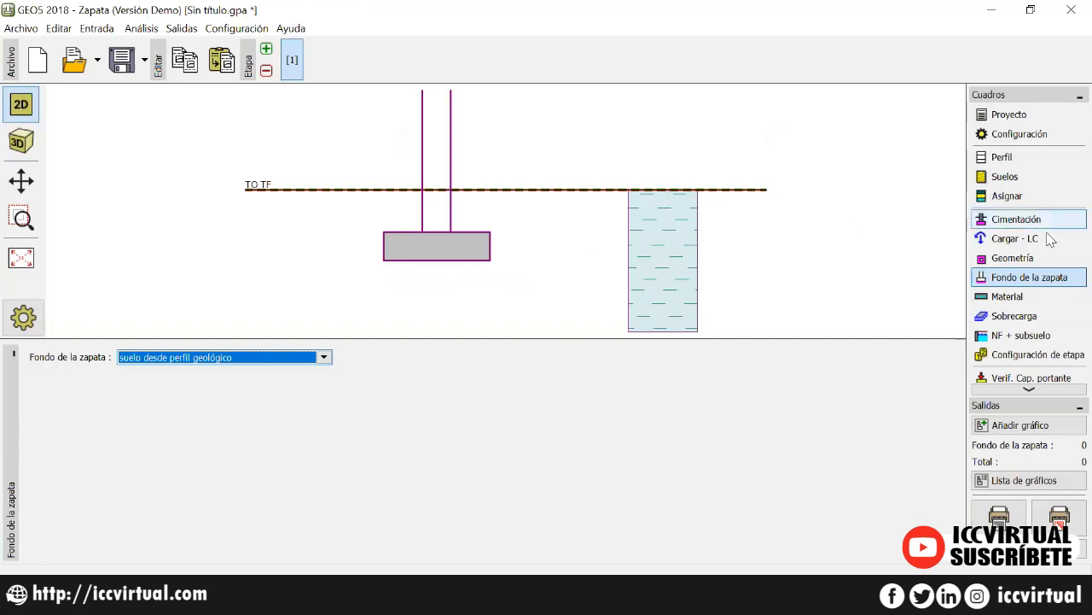
Review the footing's material settings and the compressive strength and elastic modulus of the ACI concrete without editing them.
click(1014, 299)
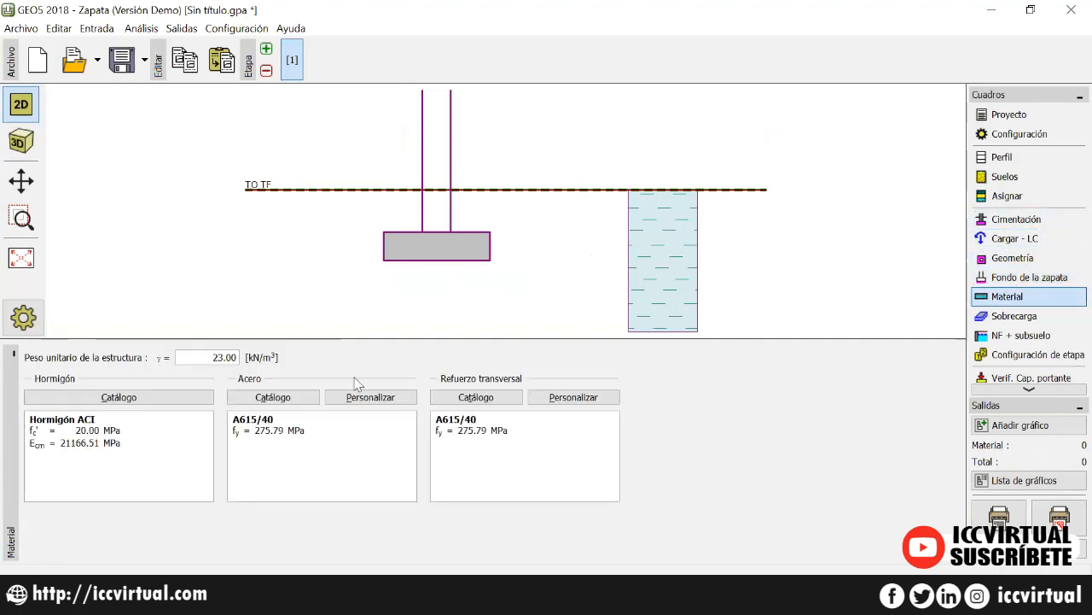
double_click(73, 421)
drag(73, 422, 155, 446)
click(163, 450)
click(144, 400)
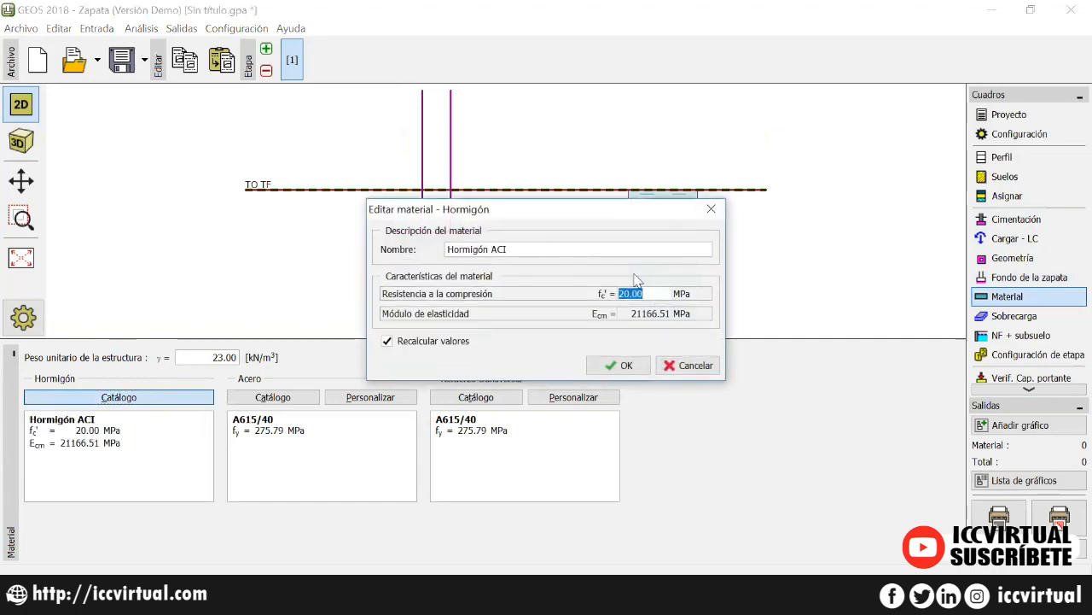
click(696, 366)
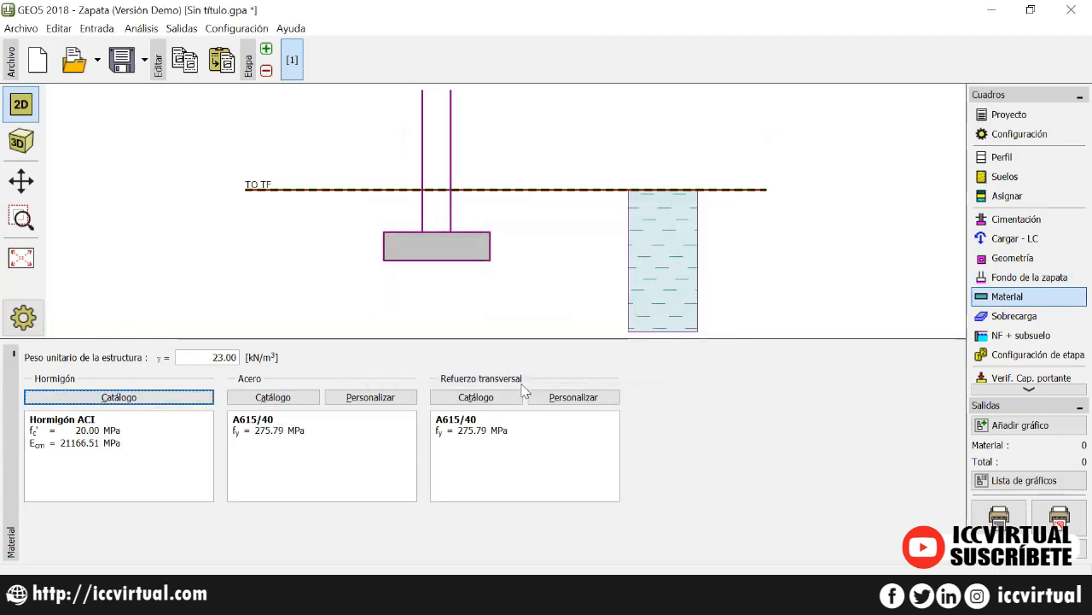
Examine the input fields for a new surcharge and leave without adding one.
click(1030, 315)
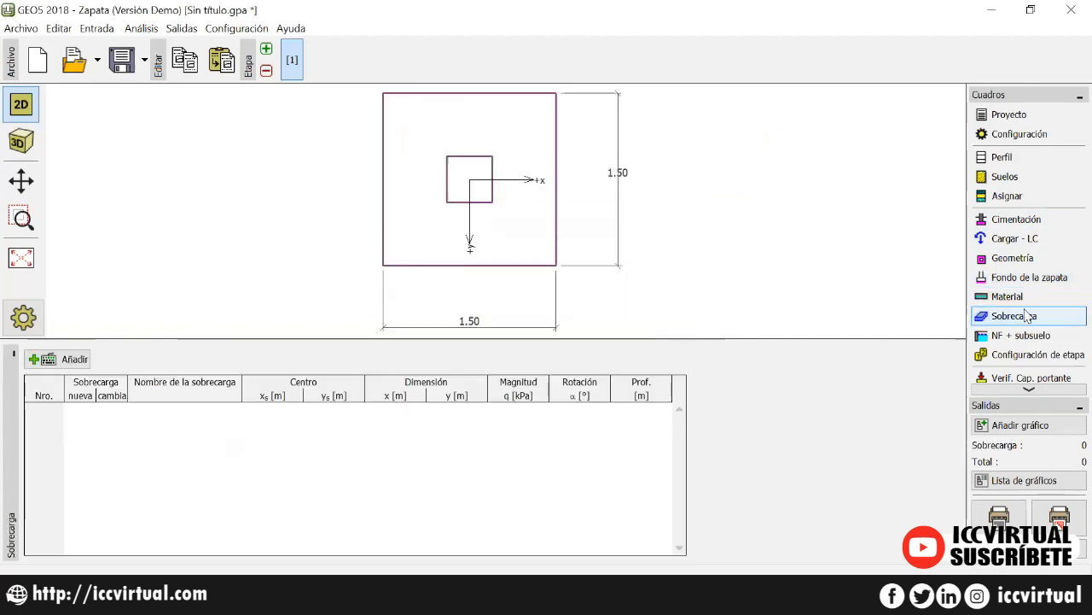
click(89, 360)
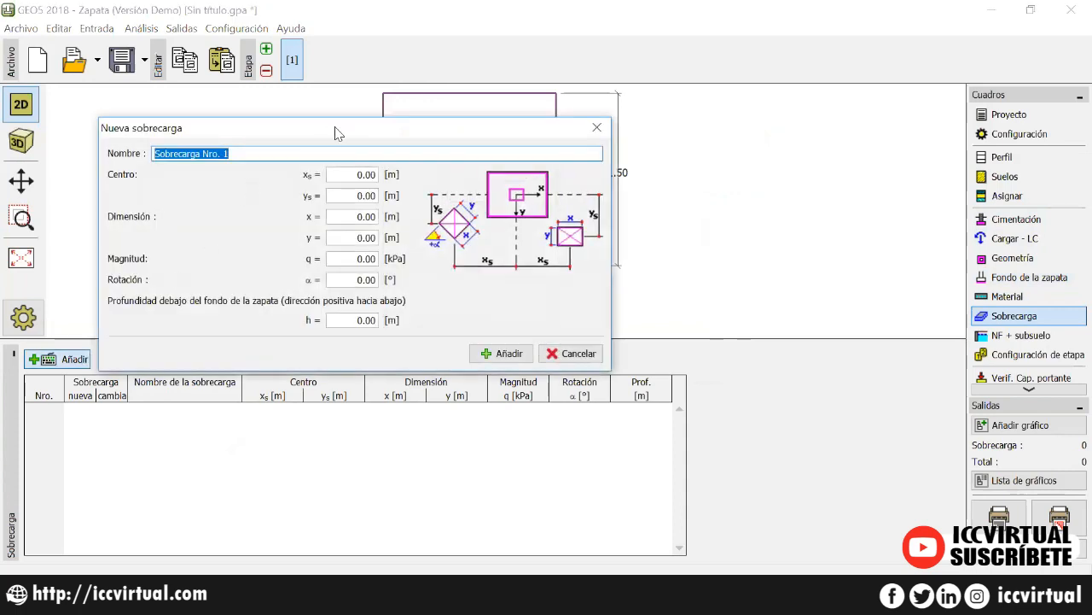
drag(336, 132, 459, 285)
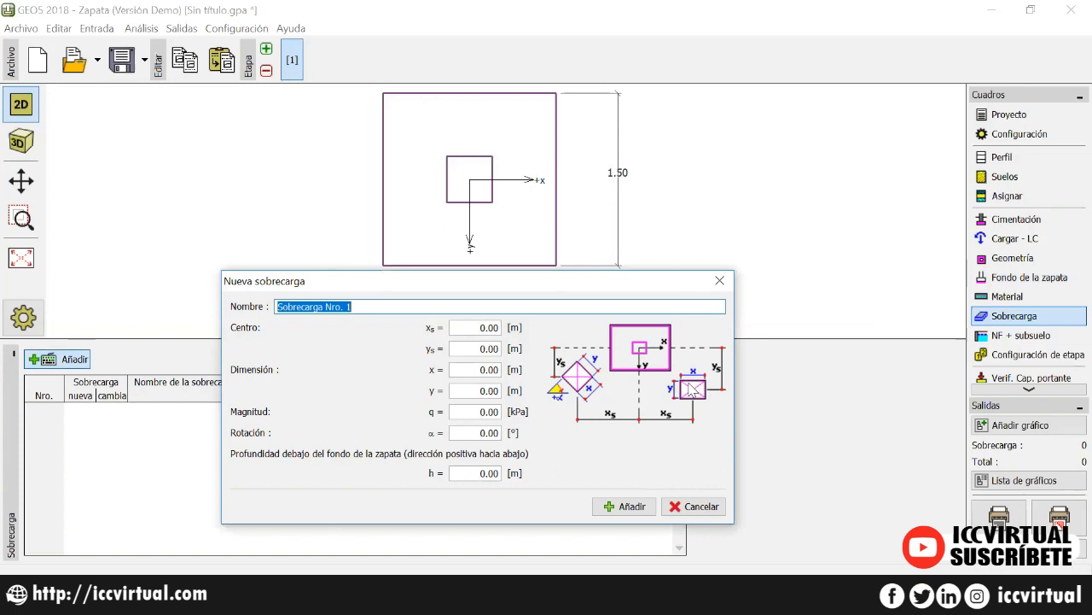
click(720, 280)
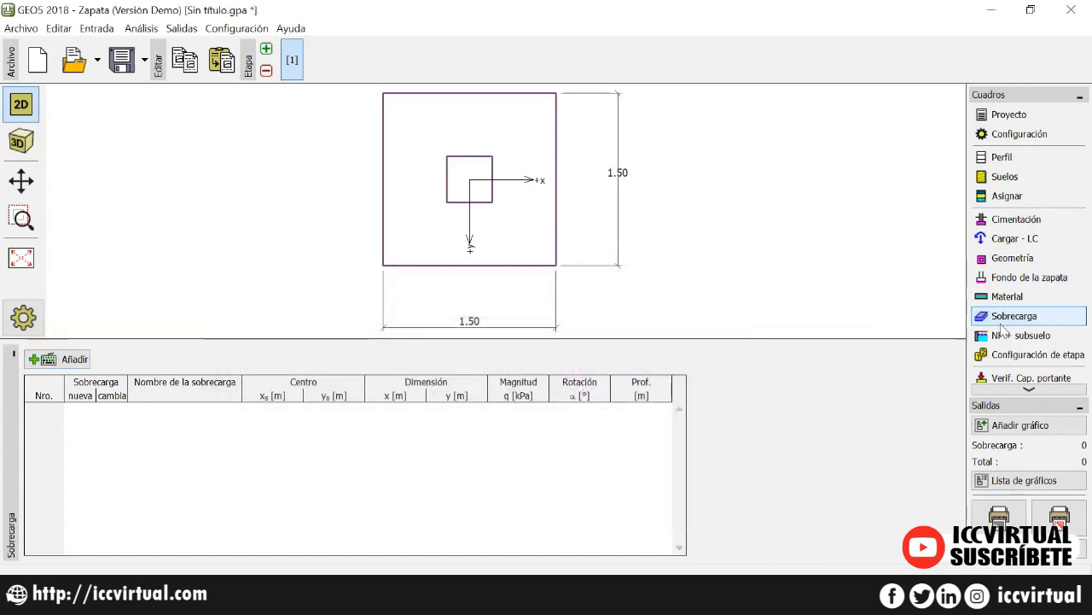
Enable groundwater with its level NF at a depth of 1.00 m from the original ground.
click(1005, 335)
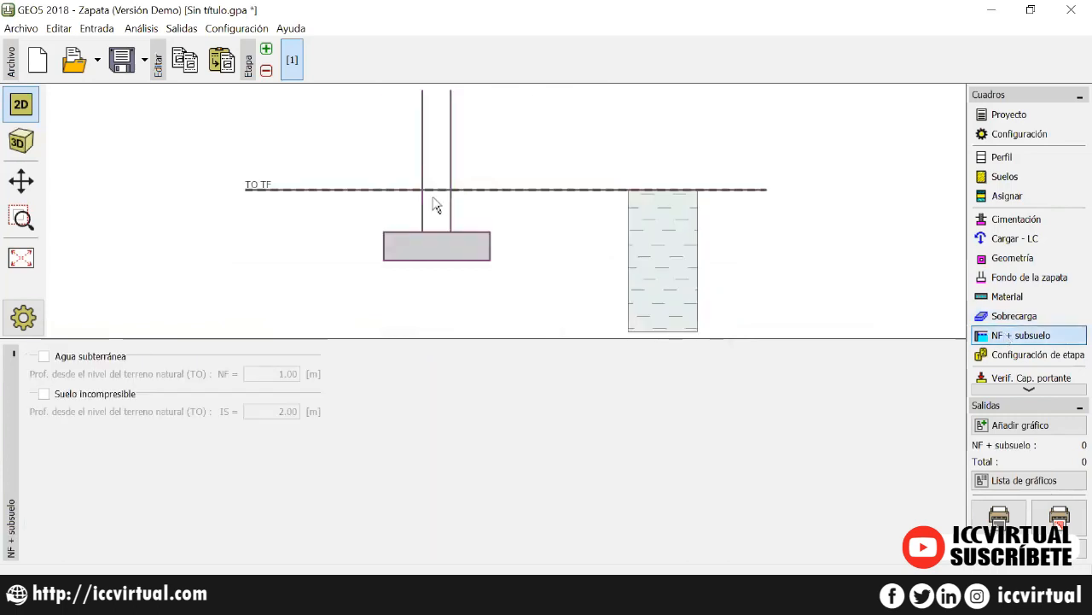
click(111, 356)
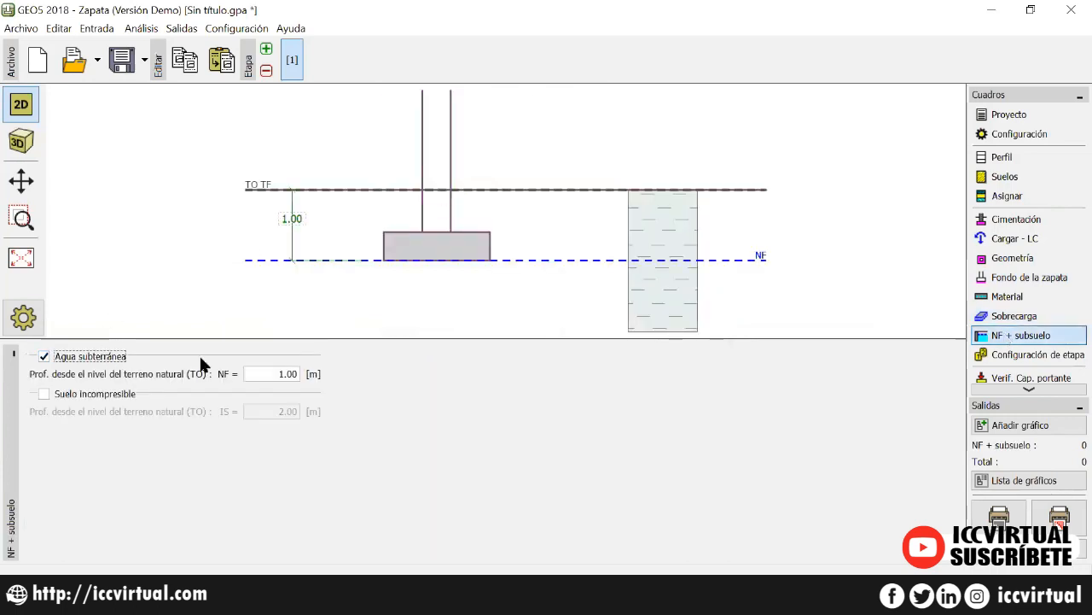
click(279, 373)
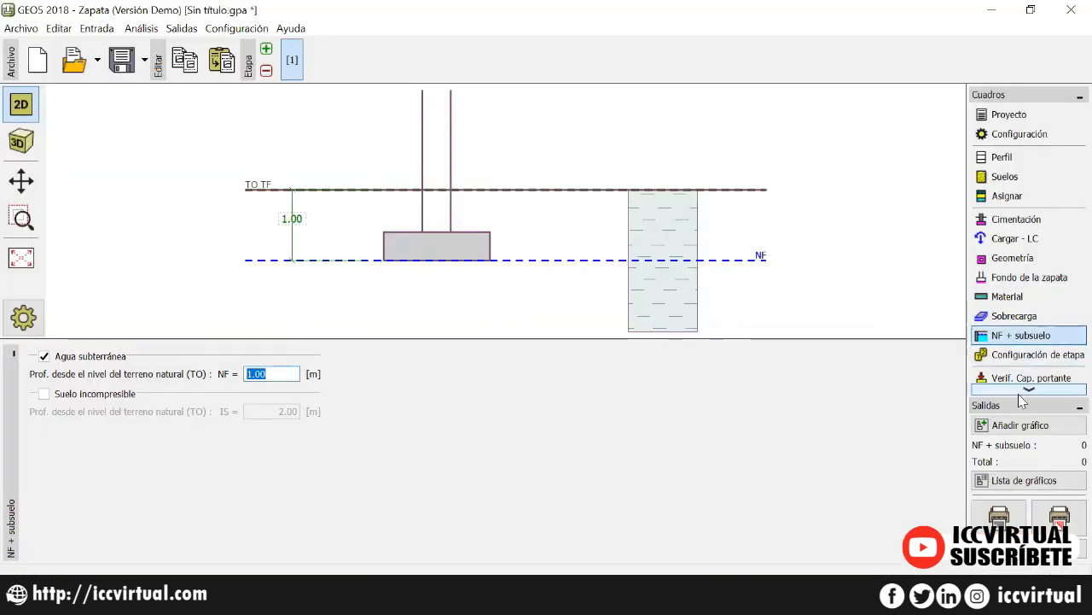
Review the design situation options in the stage settings and select permanente.
scroll(1018, 394, down, 2)
click(1018, 385)
click(1024, 325)
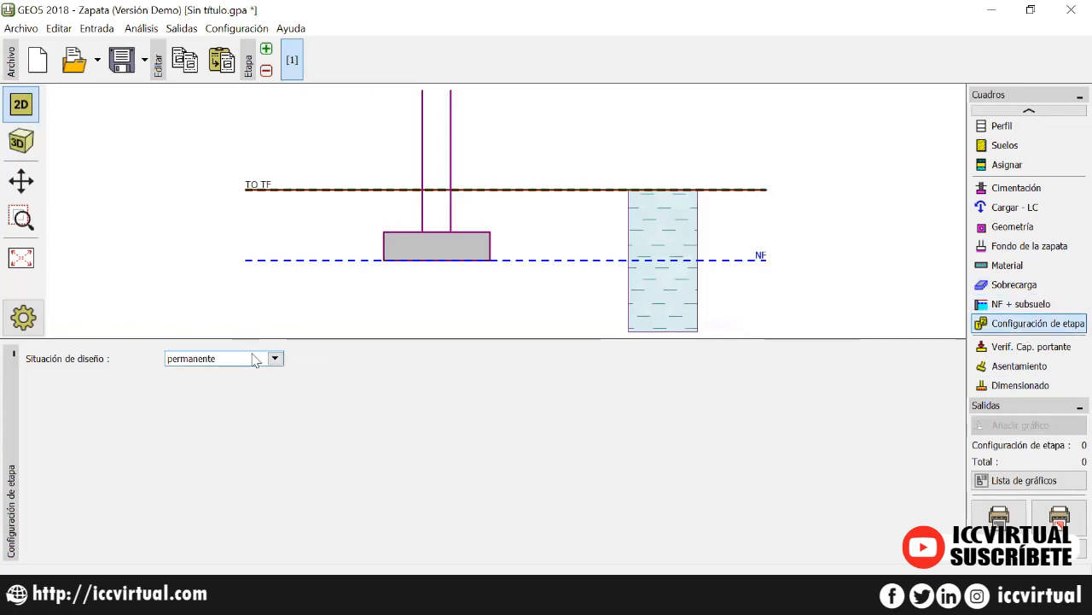
click(254, 360)
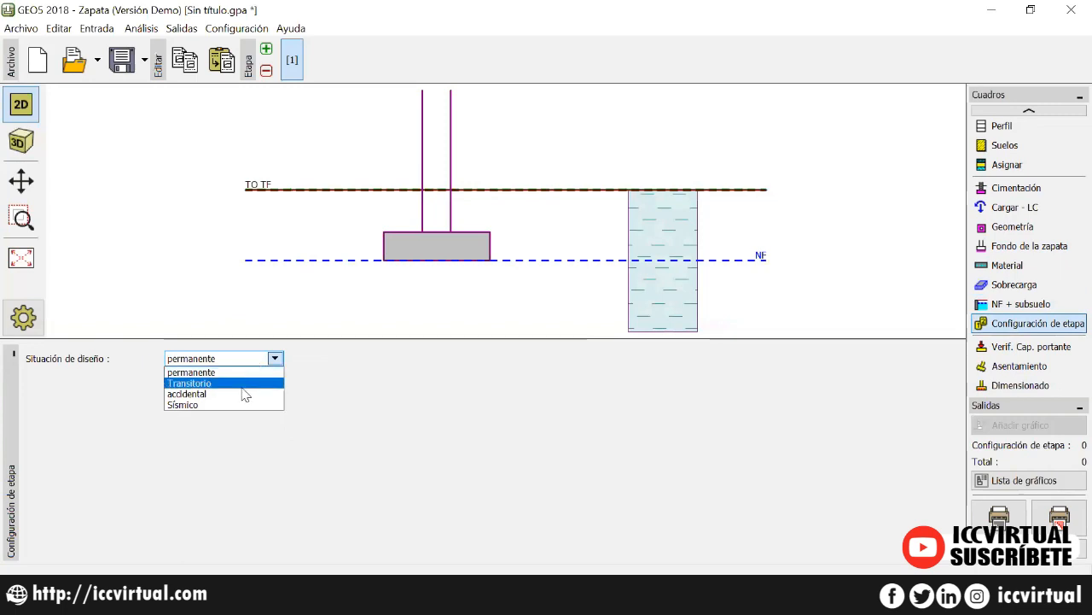
click(245, 372)
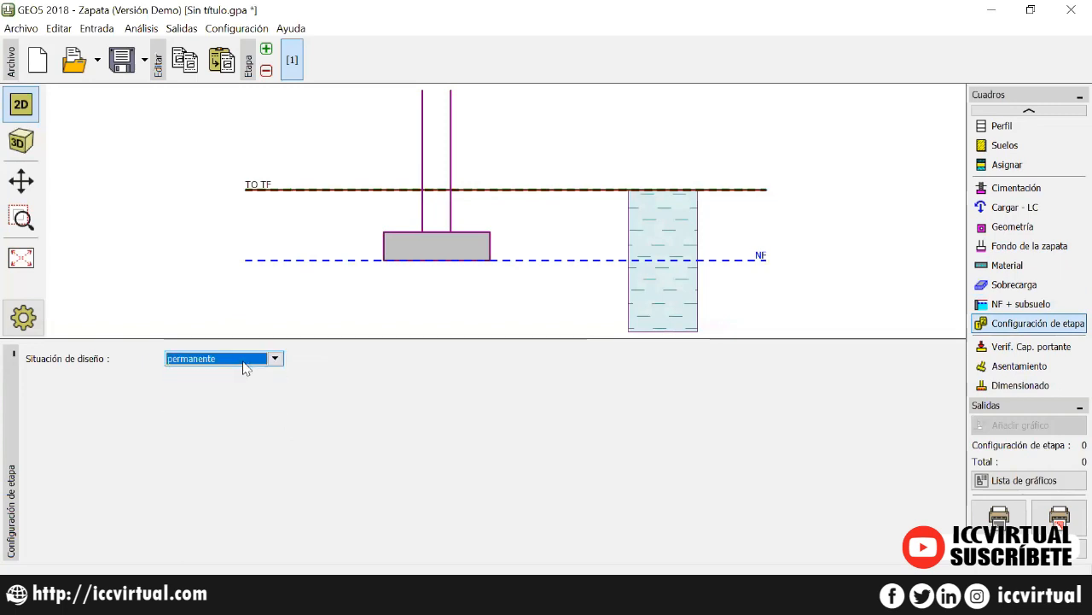
Add a second construction stage and delete it again.
click(266, 49)
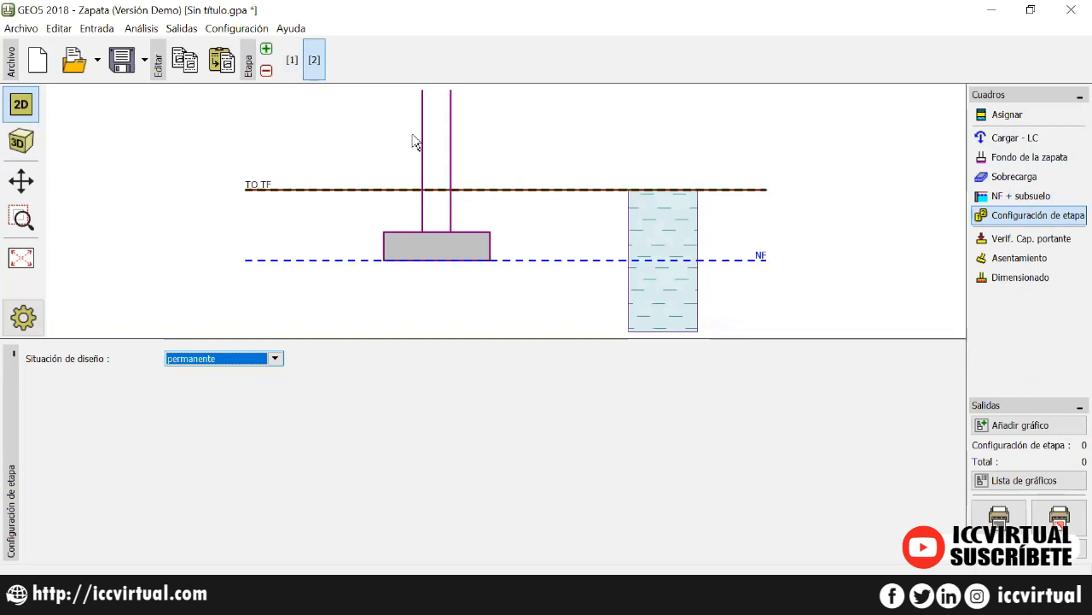
click(267, 71)
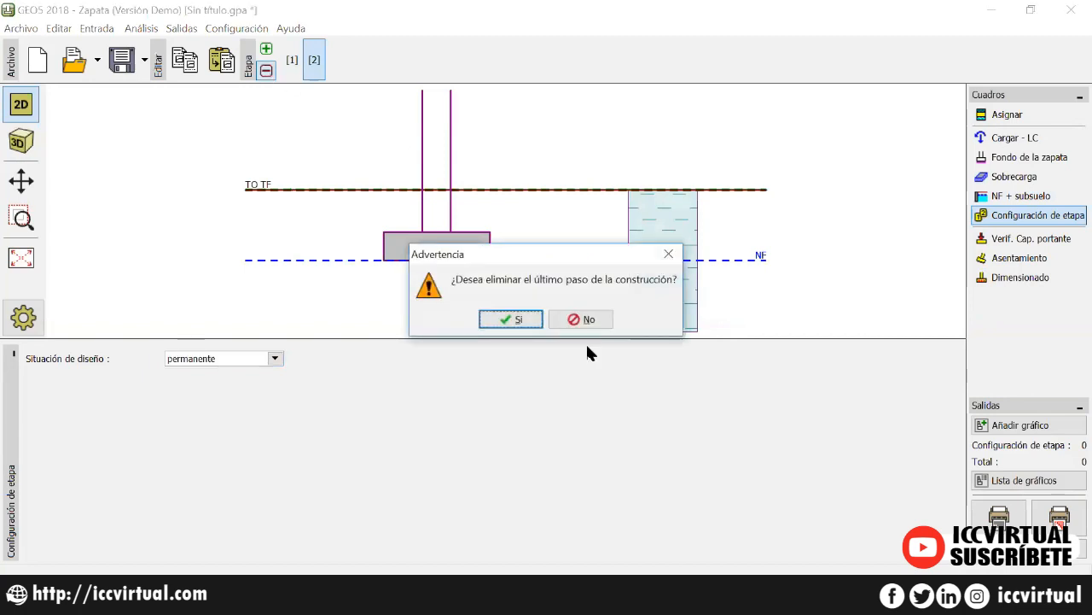
click(510, 319)
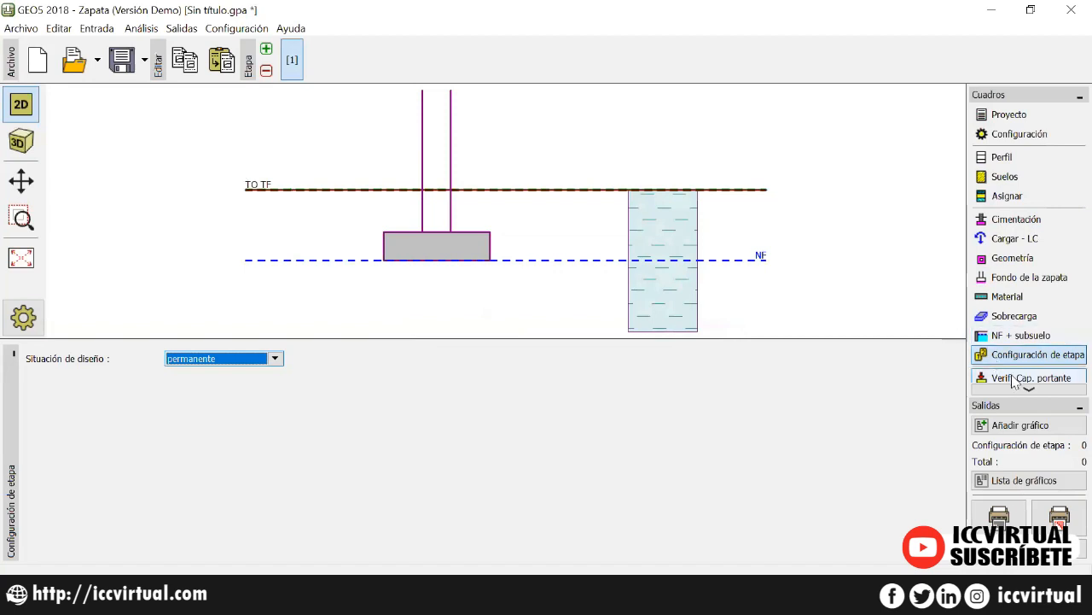
Run the footing's bearing capacity verification (Verif. Cap. portante) for the first stage.
click(97, 29)
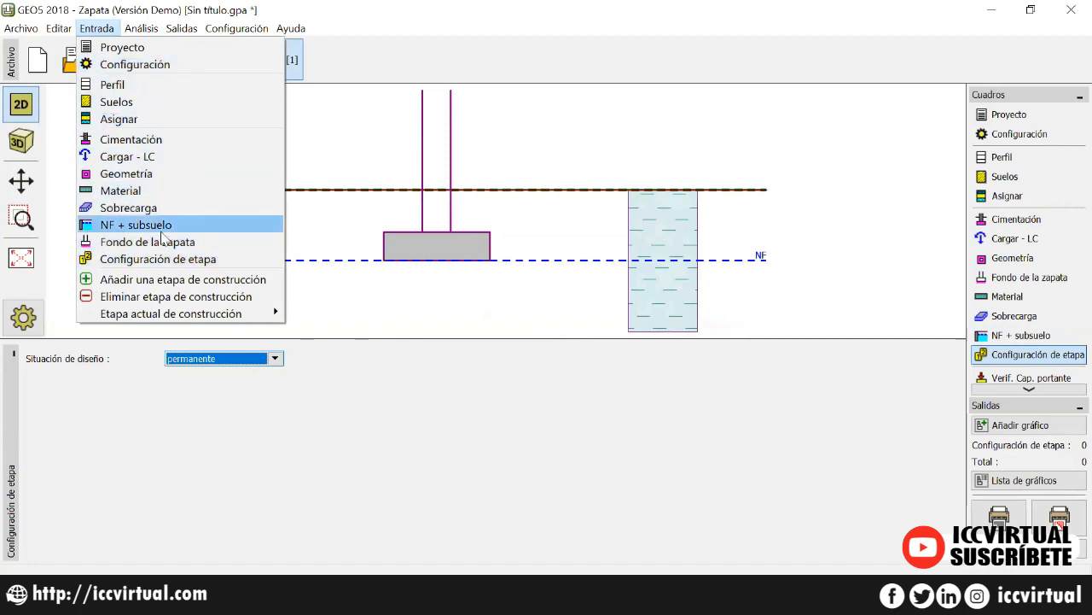
click(952, 243)
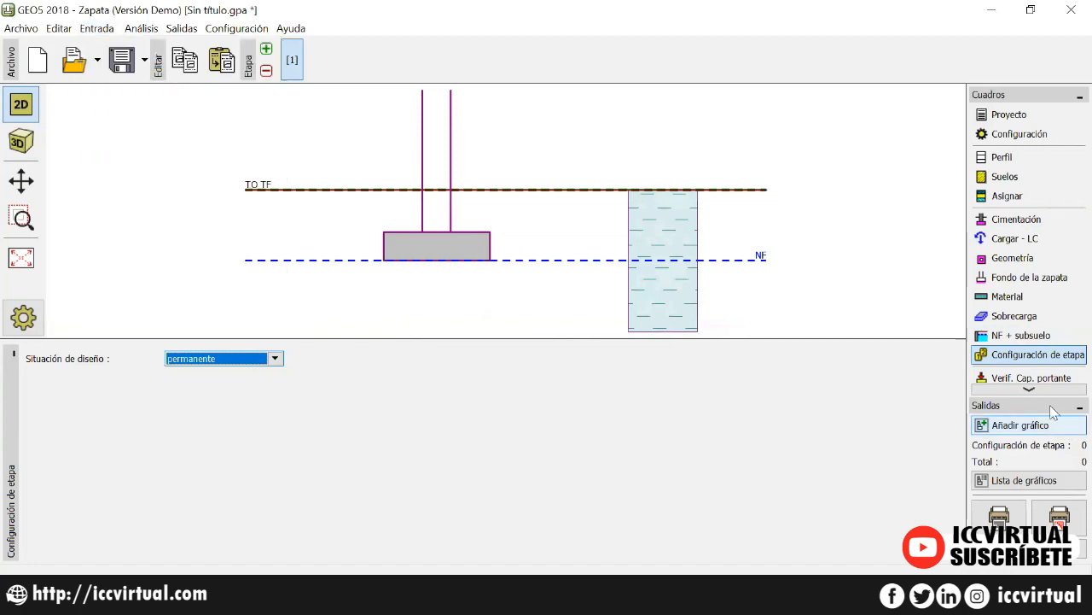
click(1030, 389)
click(1030, 386)
click(1010, 331)
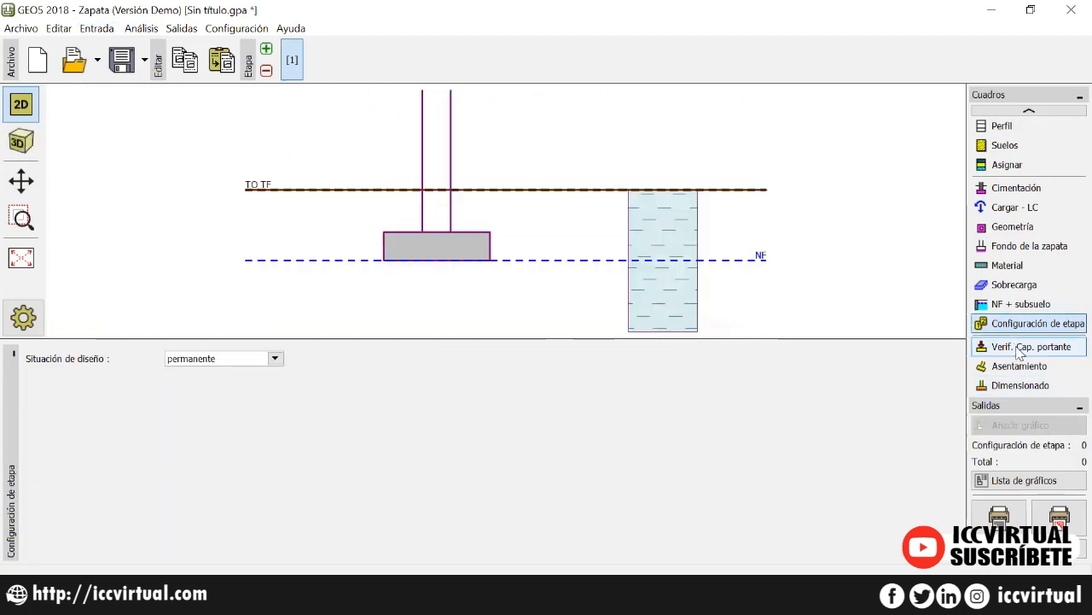
click(1018, 350)
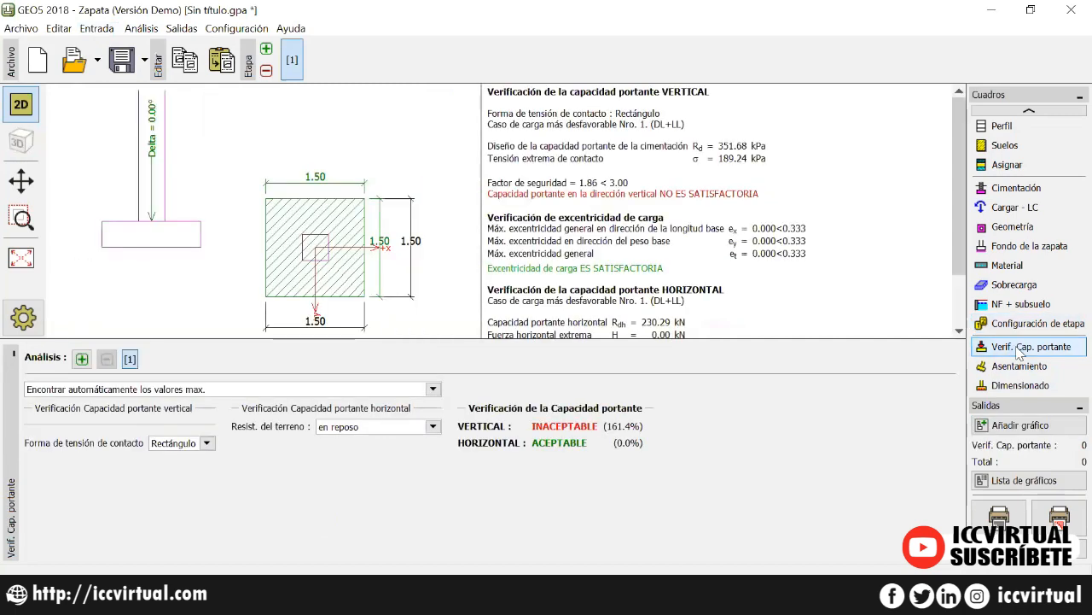
Review the footing safety factors for the permanent design situation in the analysis configuration without editing them.
click(1034, 112)
click(1022, 128)
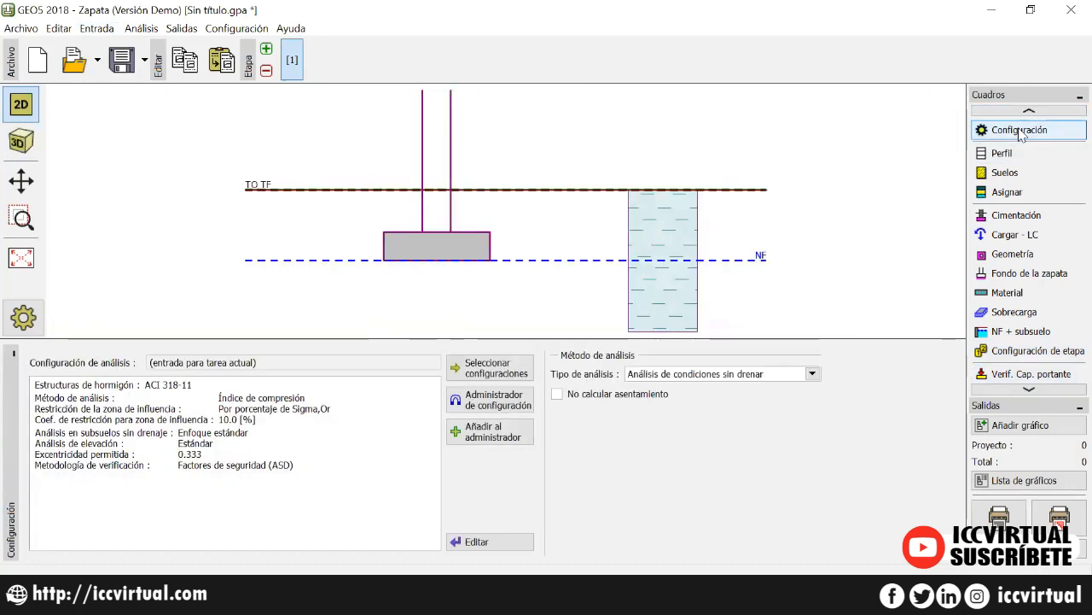
click(494, 543)
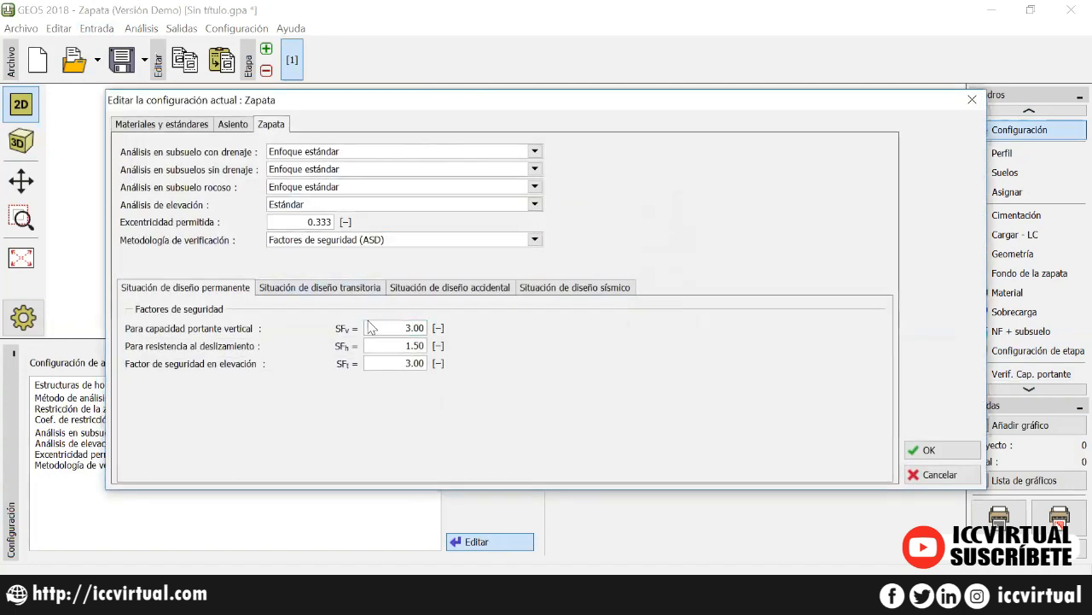
click(398, 327)
key(Tab)
click(952, 459)
Return to the bearing capacity verification and keep the analysis on Encontrar automáticamente los valores max.
click(1014, 378)
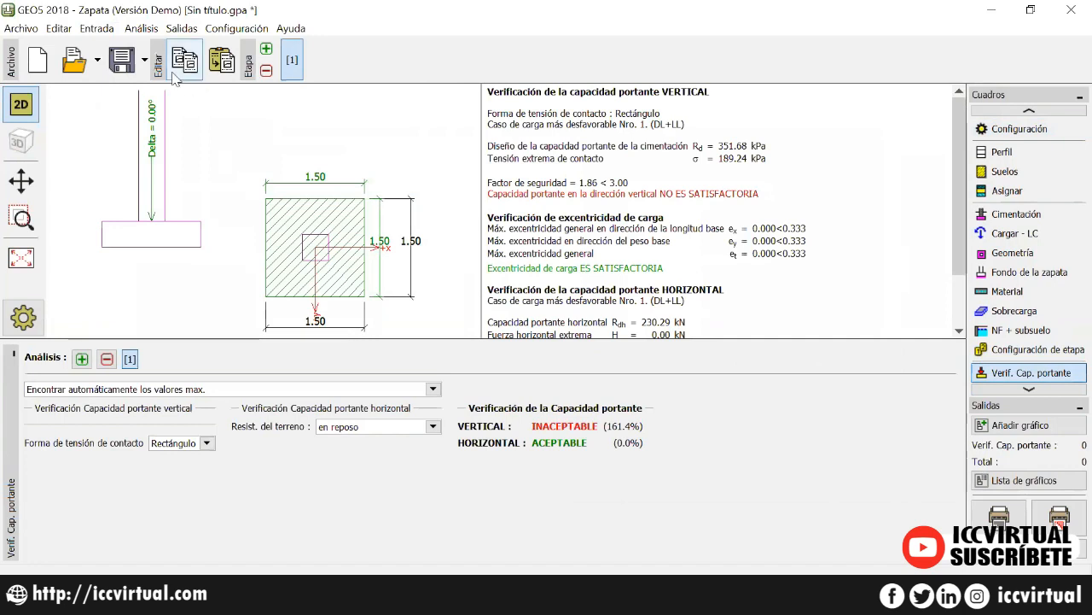
click(212, 389)
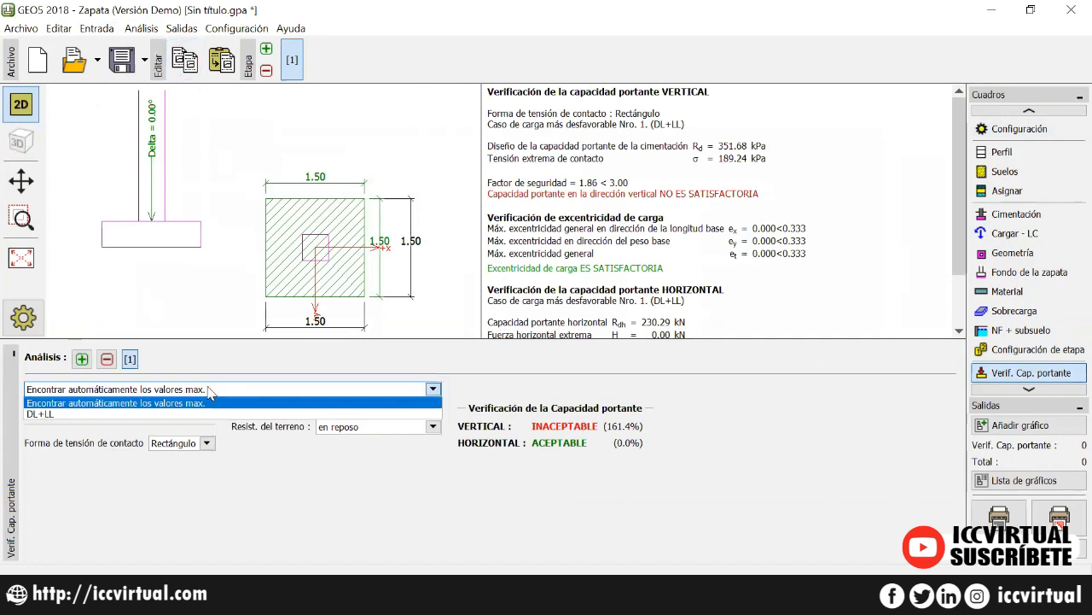
click(208, 403)
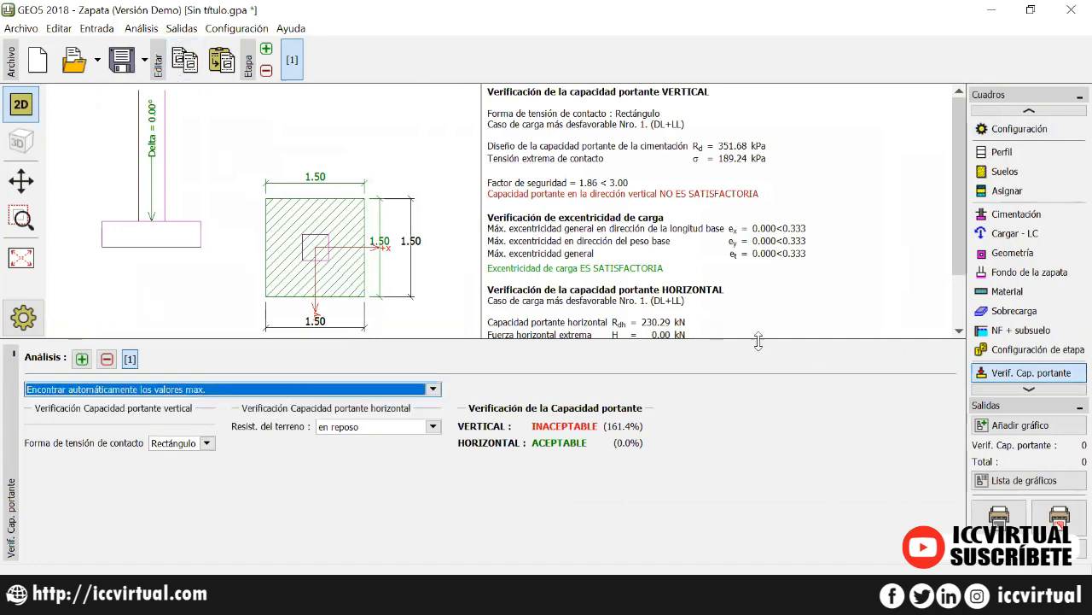
Compare the defined load cases with those available in the bearing capacity verification, keeping Encontrar automáticamente los valores max. selected.
click(1024, 235)
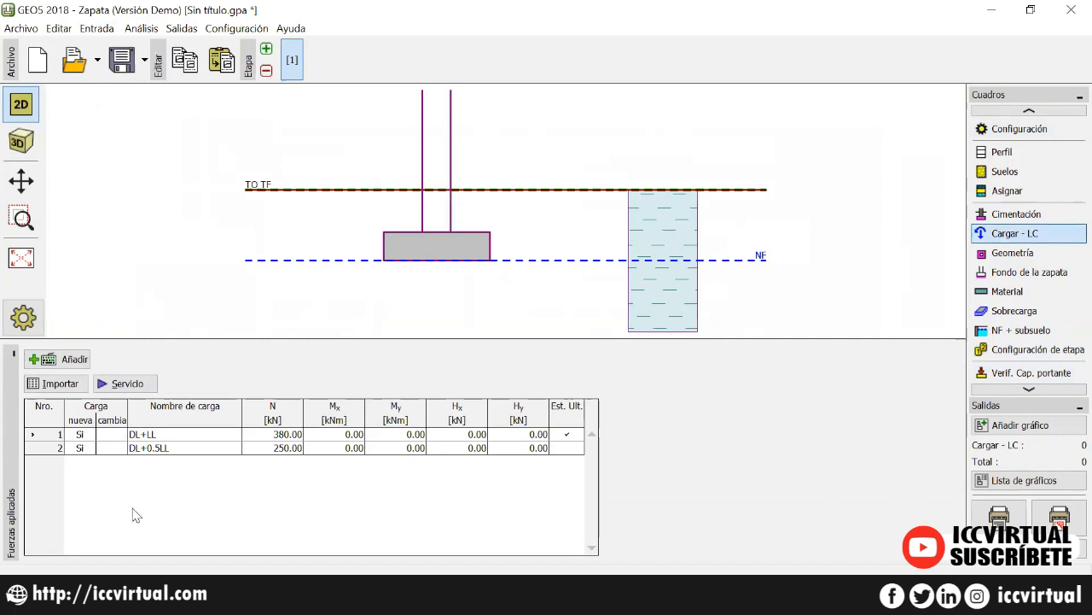
click(1010, 352)
click(1015, 372)
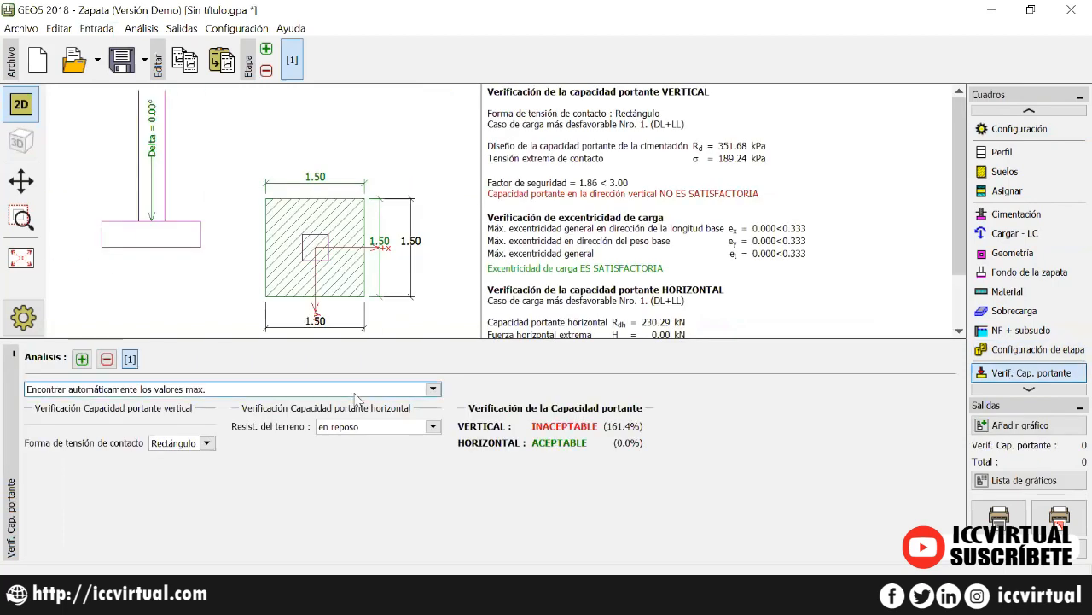
click(191, 391)
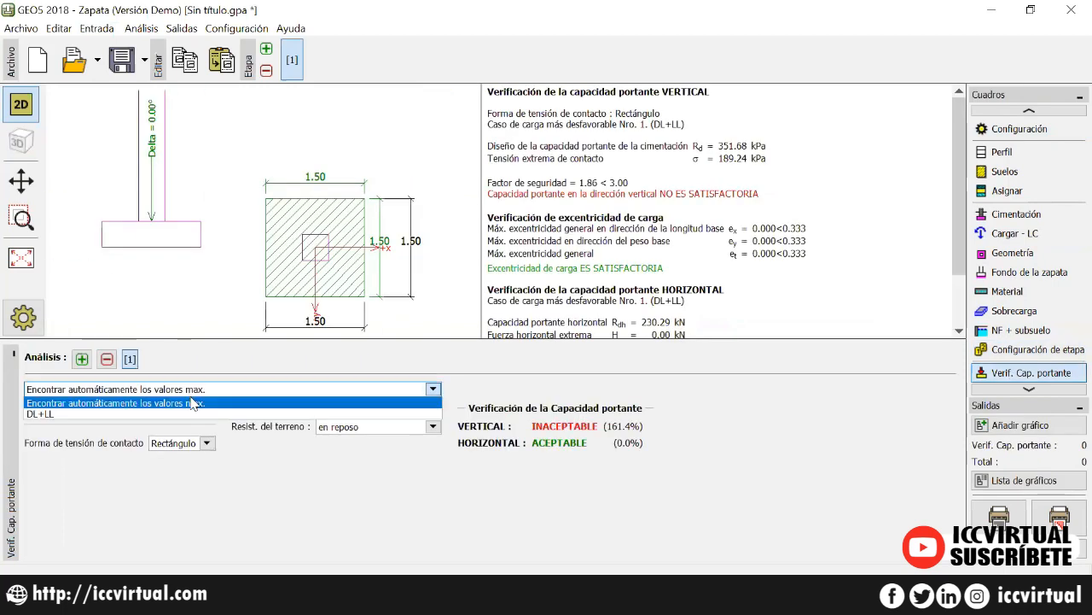
click(197, 403)
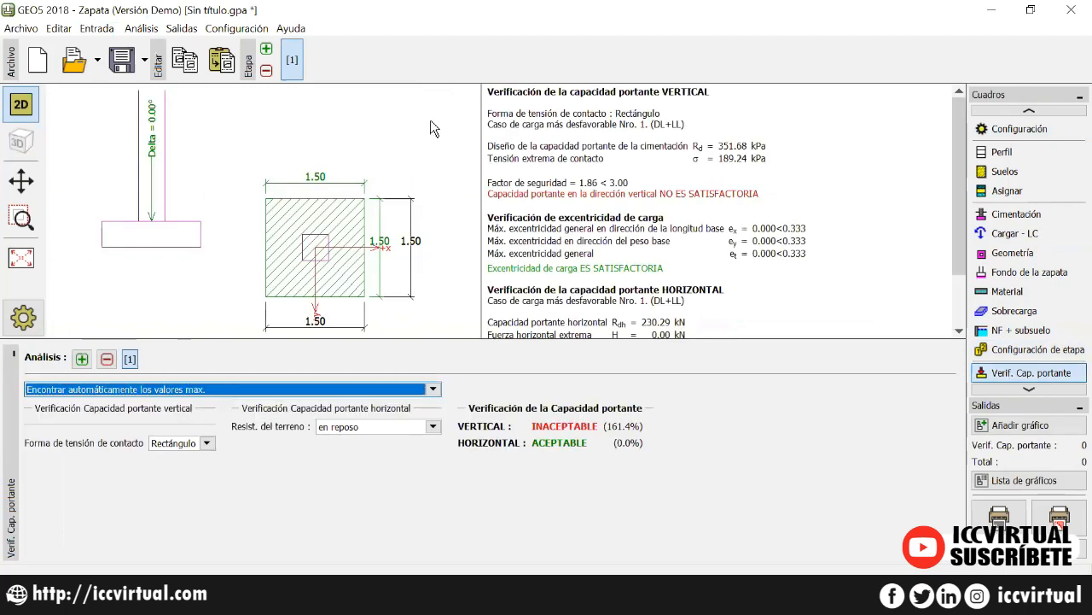
Examine the vertical bearing capacity results: governing load case, design bearing capacity, extreme contact stress and safety factor.
click(663, 103)
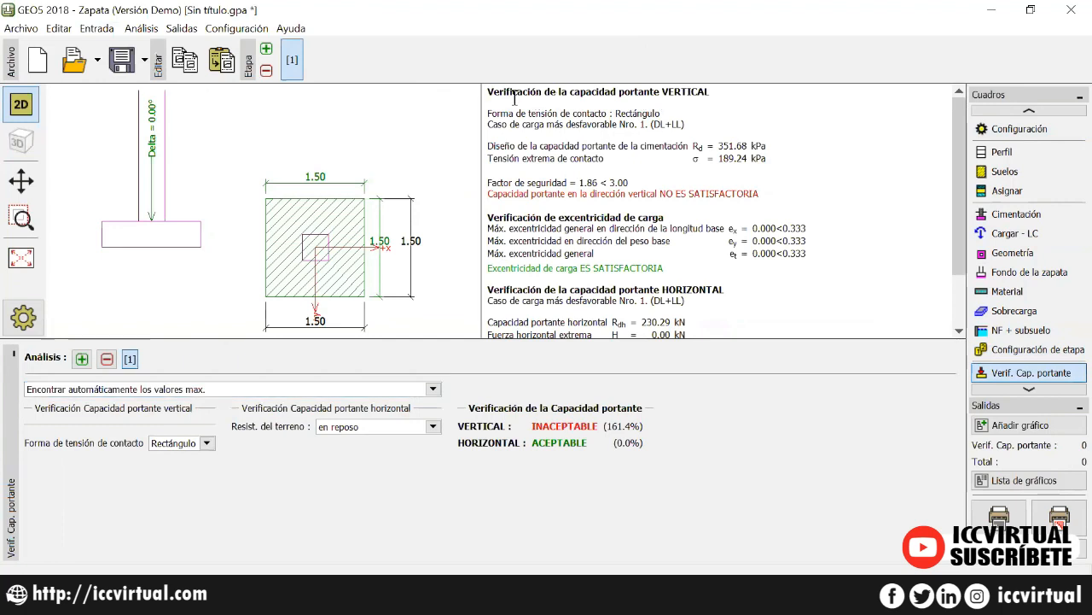
drag(515, 100, 659, 96)
click(678, 96)
double_click(662, 92)
double_click(667, 121)
click(597, 130)
drag(488, 146, 769, 145)
click(771, 145)
drag(489, 159, 773, 160)
click(609, 155)
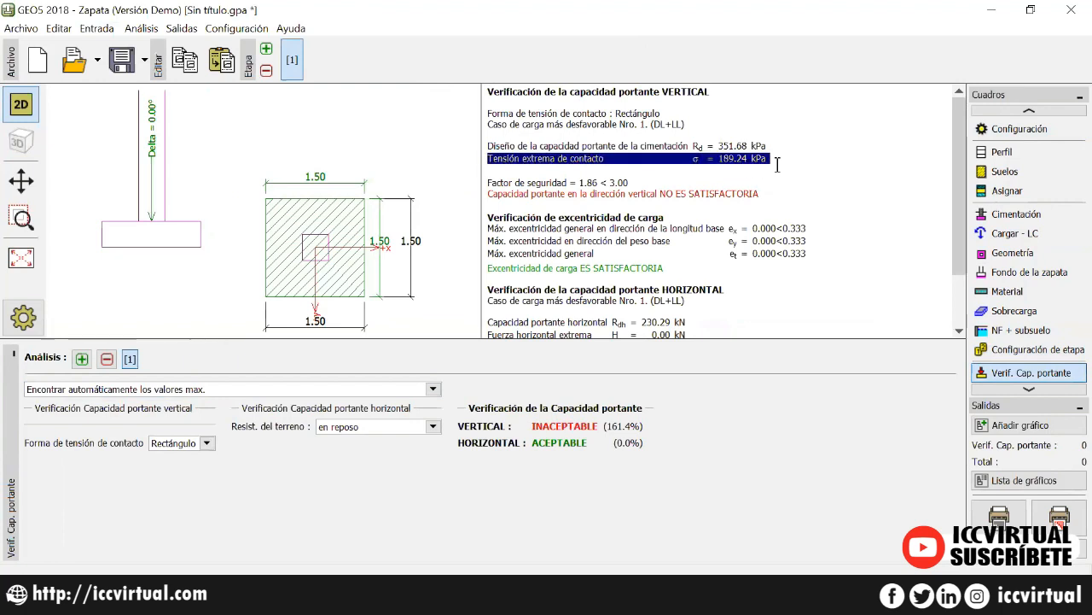
click(773, 161)
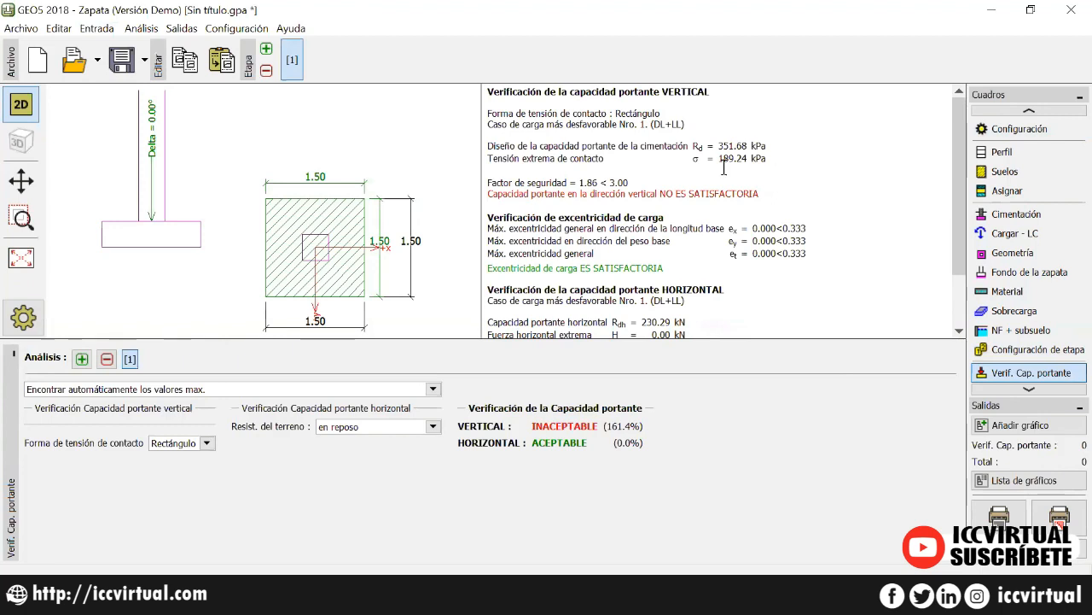
drag(577, 183, 628, 181)
click(640, 182)
Examine the load eccentricity and horizontal bearing capacity checks and the overall verdict for the foundation.
drag(957, 179, 951, 211)
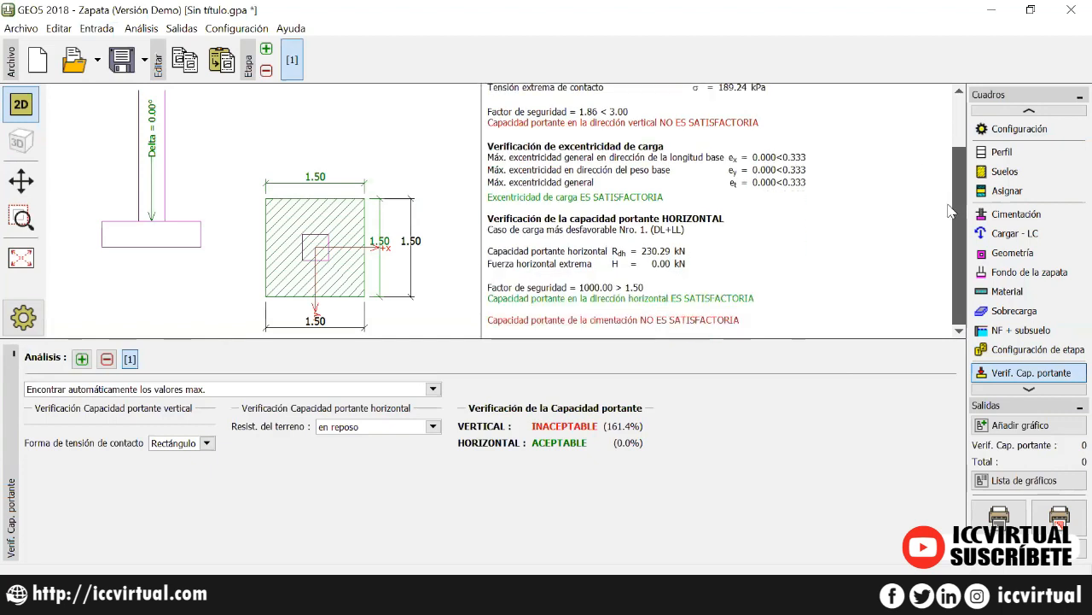
drag(488, 146, 756, 215)
click(756, 215)
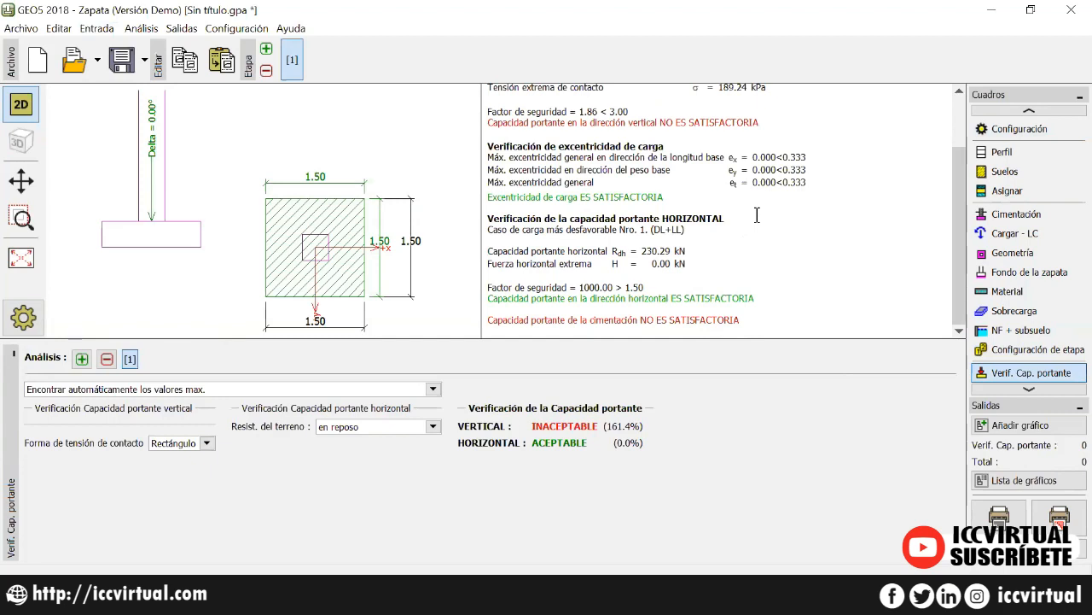
drag(489, 146, 676, 197)
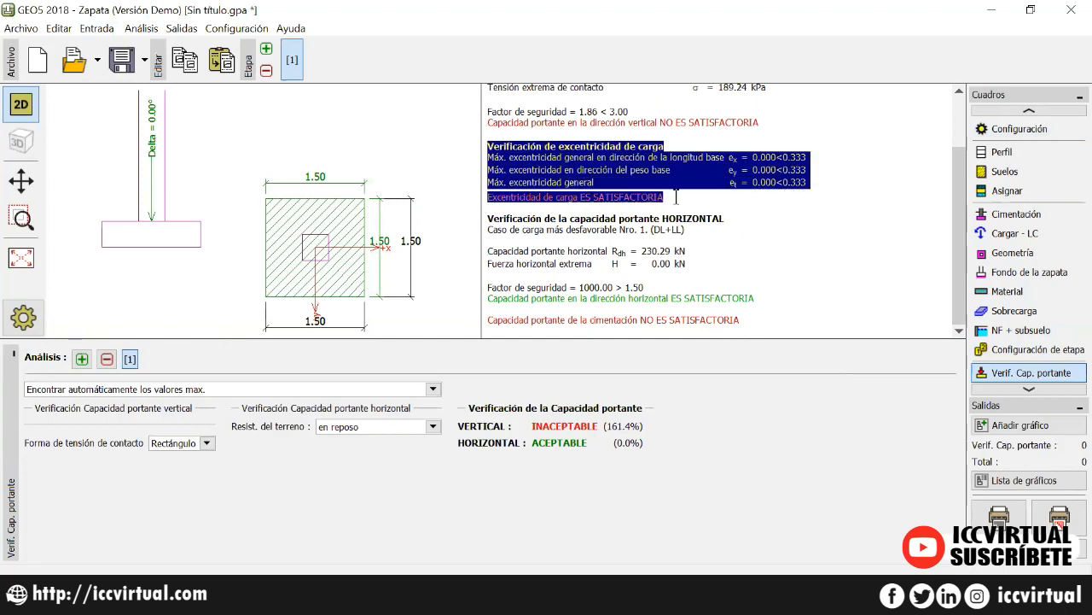
click(676, 197)
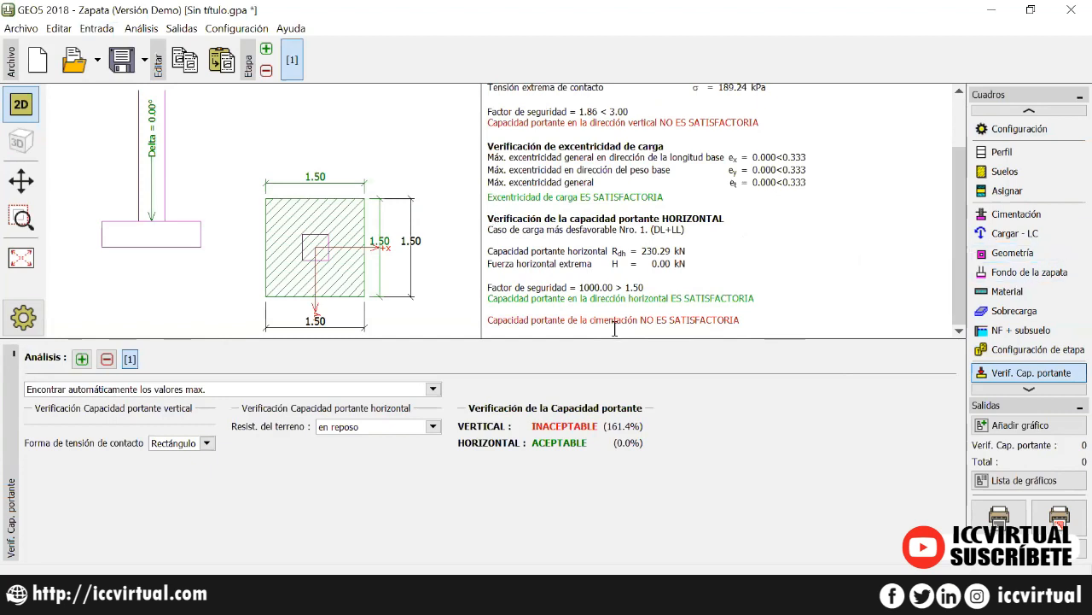
drag(489, 321, 736, 321)
double_click(722, 321)
drag(962, 270, 961, 138)
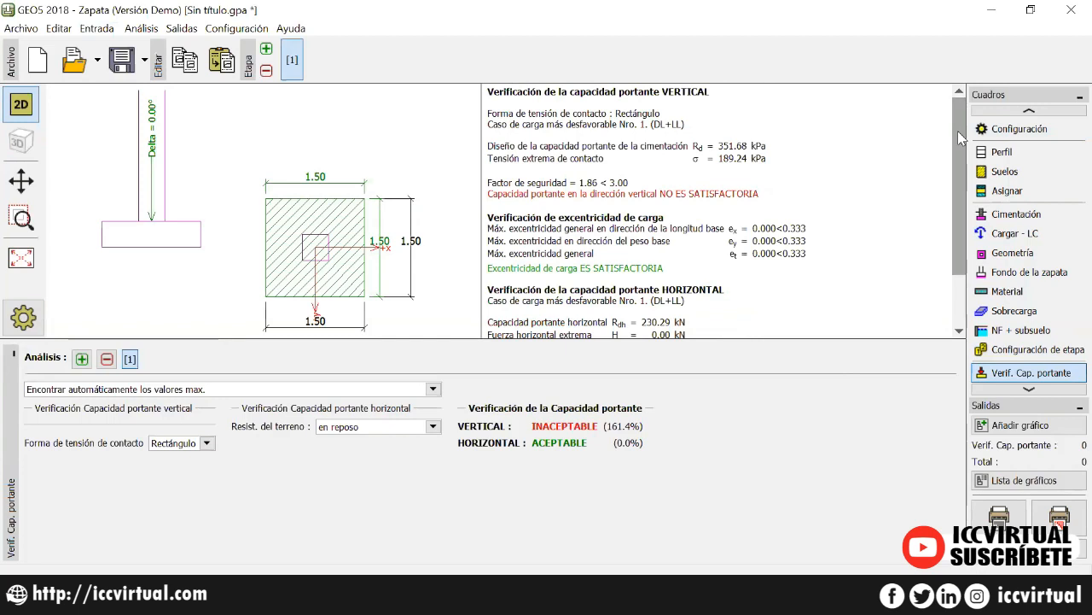
Resize the footing to 2.00 m × 2.00 m with the dimension design tool, using the calcular option for the foundation's bearing capacity.
click(1011, 254)
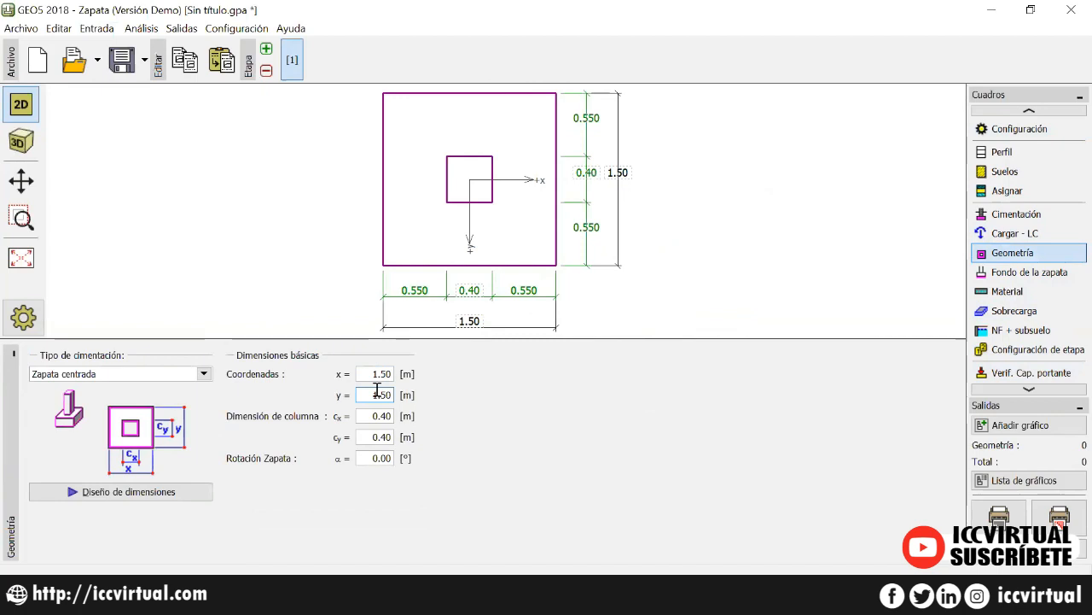
click(110, 493)
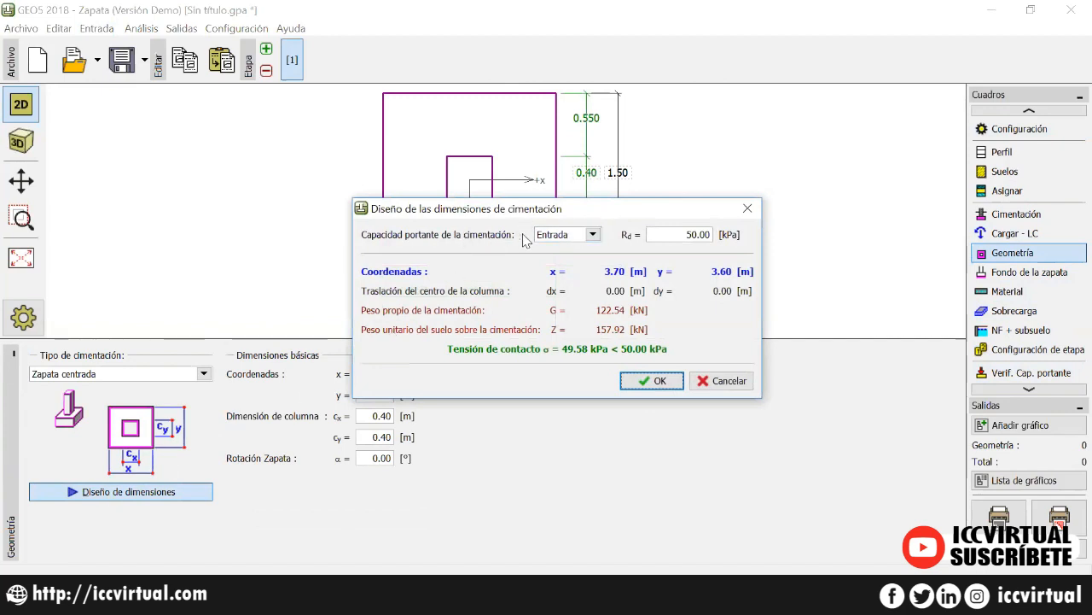
click(568, 235)
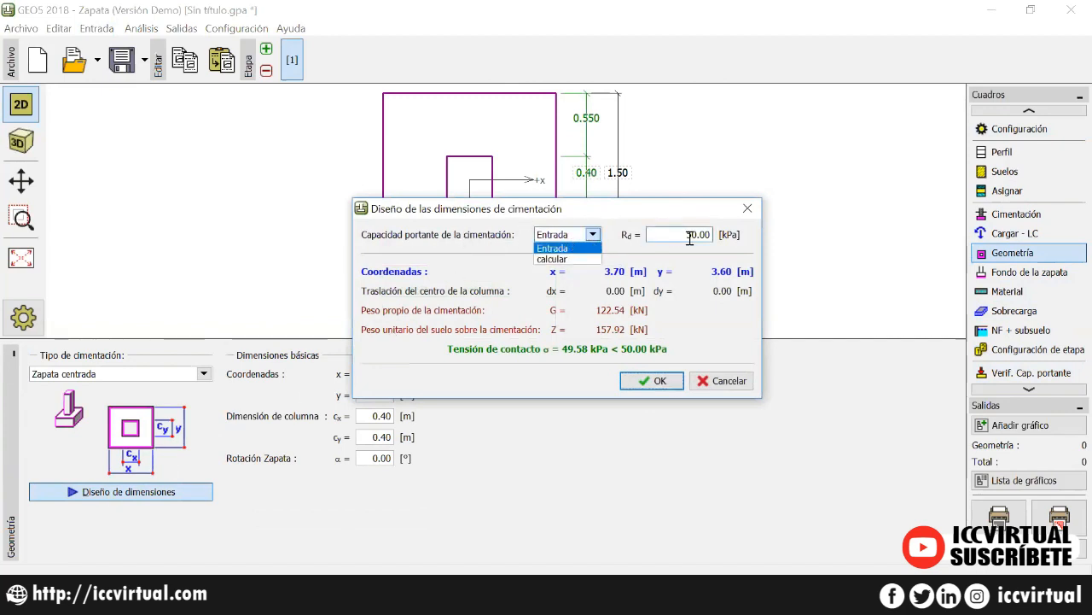
click(555, 259)
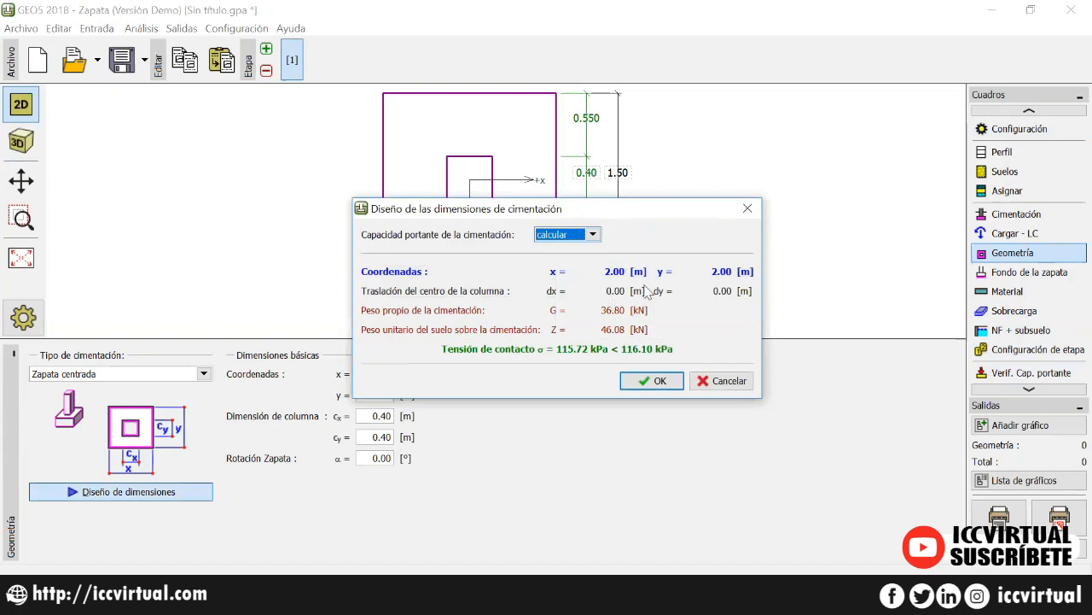
click(648, 384)
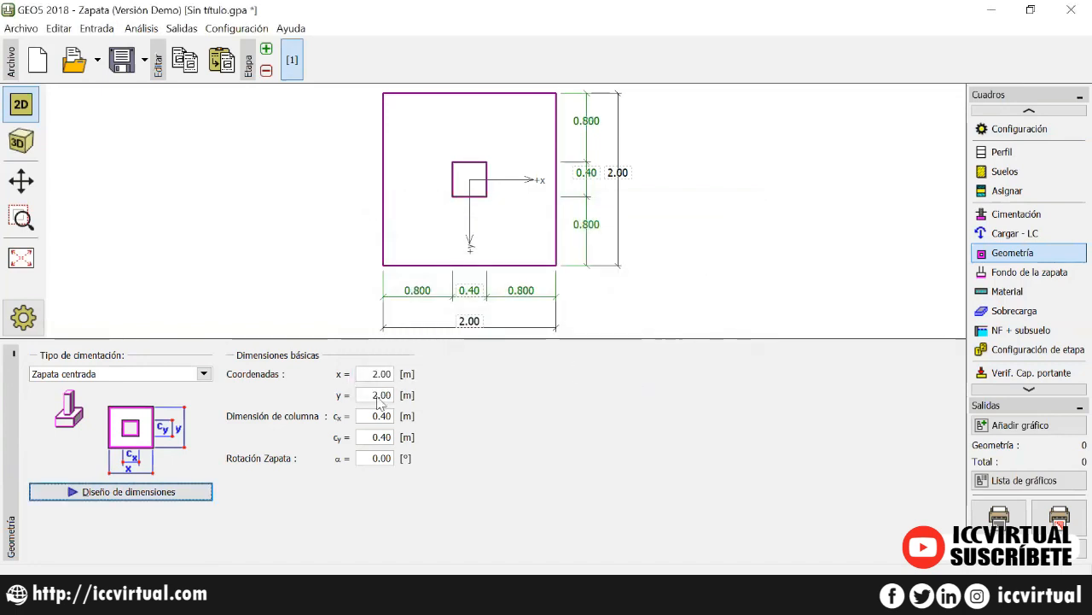
click(84, 495)
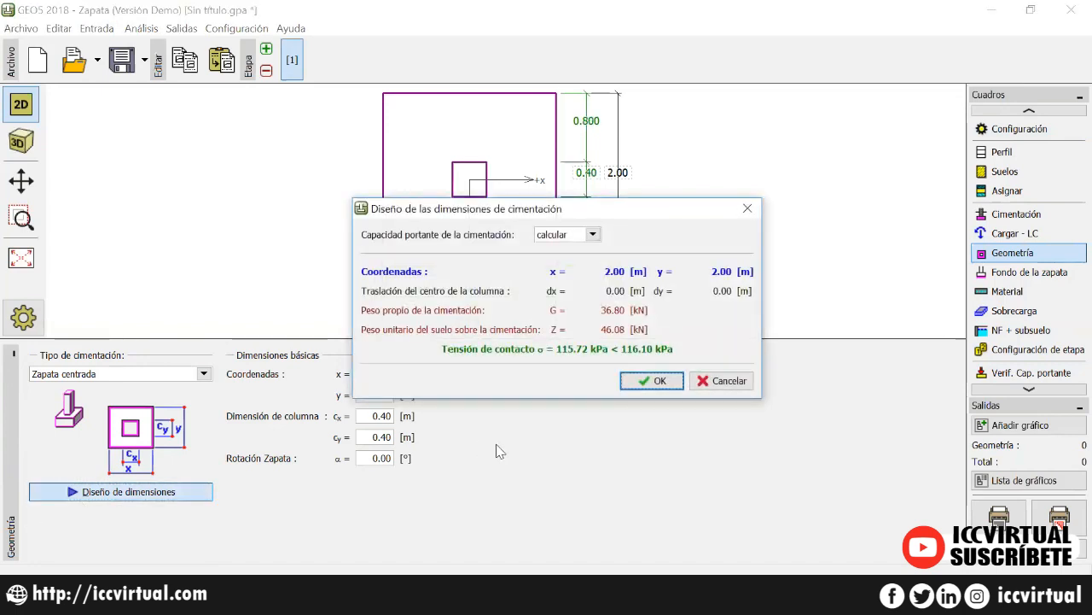
click(547, 234)
click(553, 256)
click(654, 380)
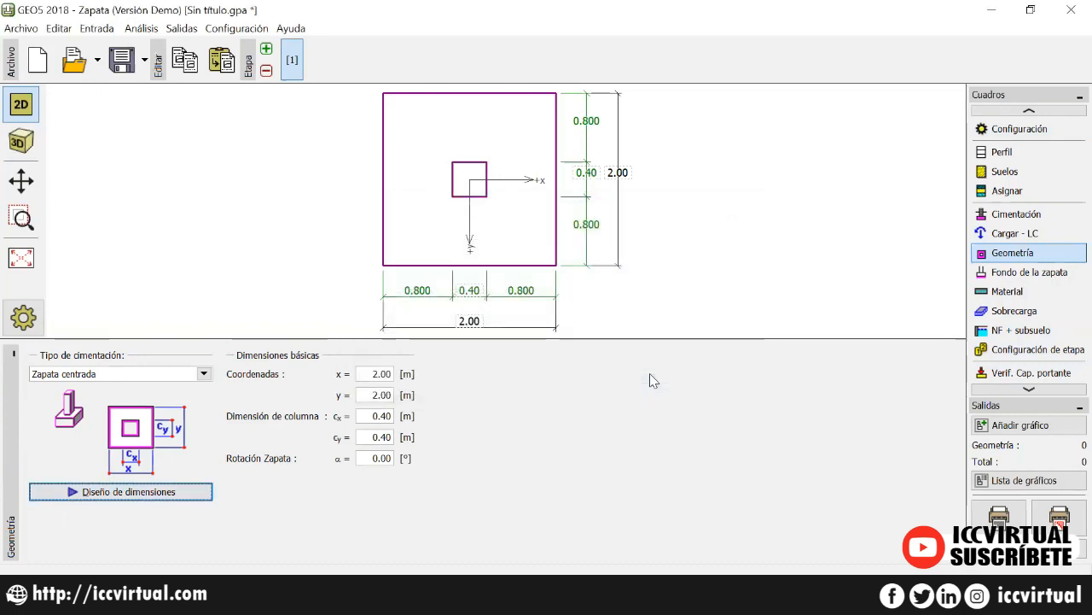
click(373, 376)
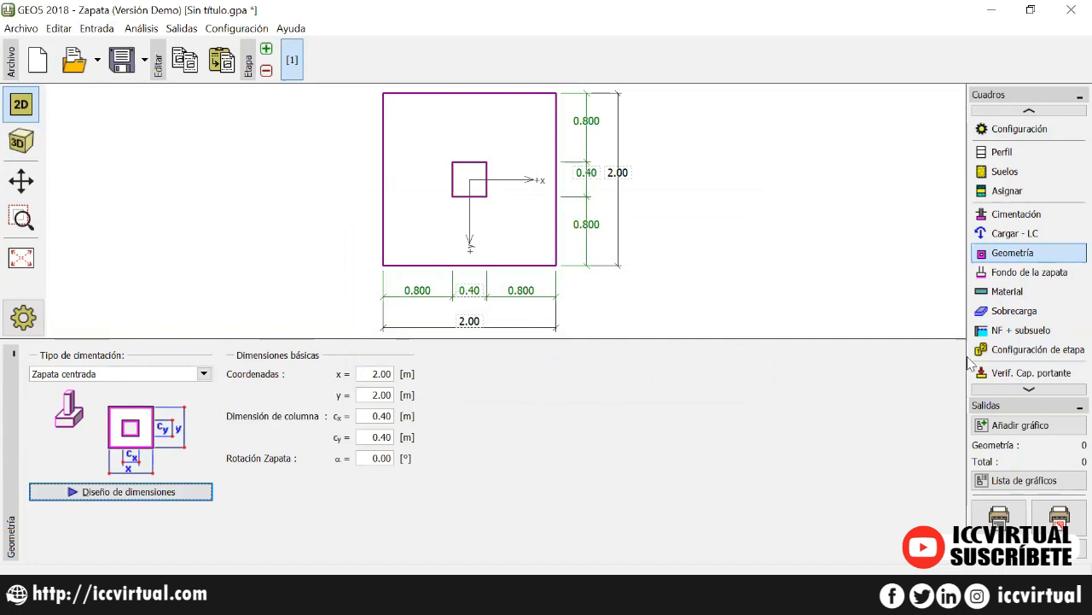
Recheck the resized footing's vertical verification, examining its design bearing capacity Rd and extreme contact stress.
click(1006, 378)
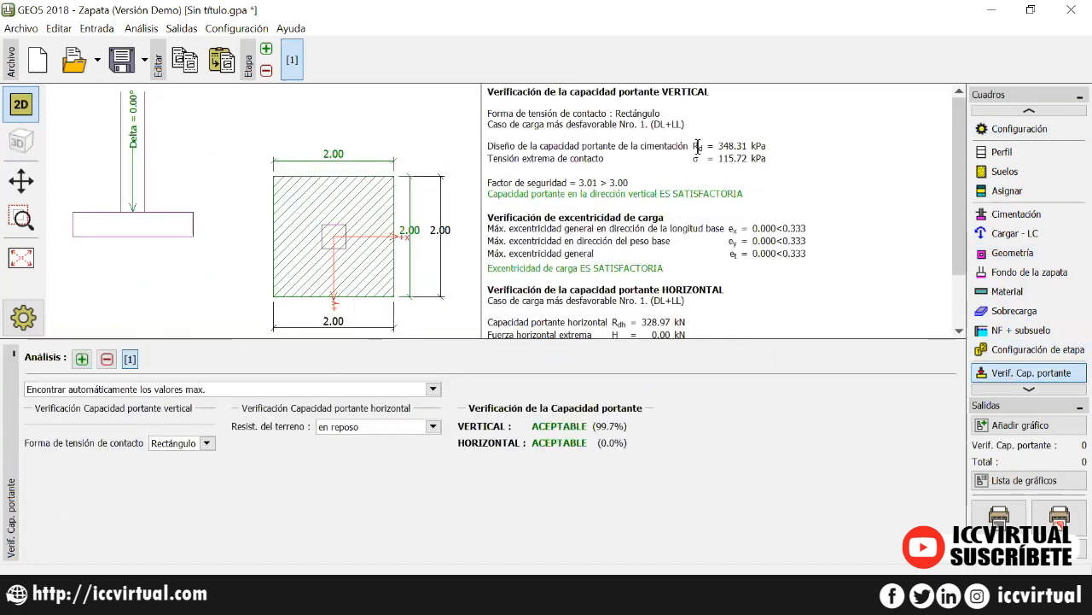
drag(694, 147, 767, 146)
double_click(758, 146)
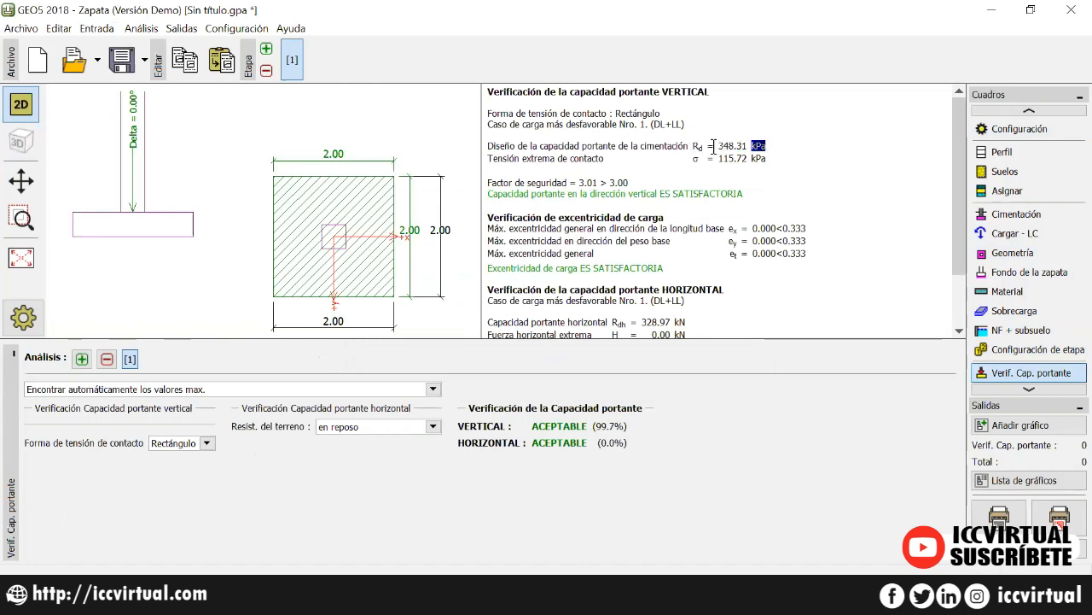
drag(689, 146, 764, 146)
double_click(764, 146)
double_click(495, 161)
drag(495, 161, 758, 157)
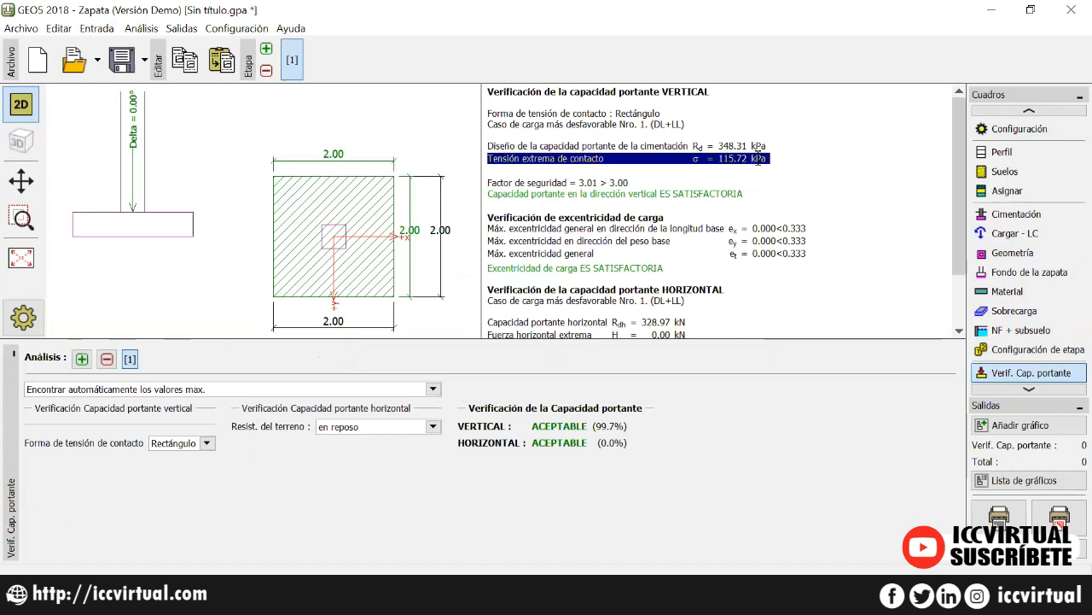
Examine the footing's settlement results, focusing on the foundation settlement and the depth of the influence zone.
double_click(764, 158)
click(782, 160)
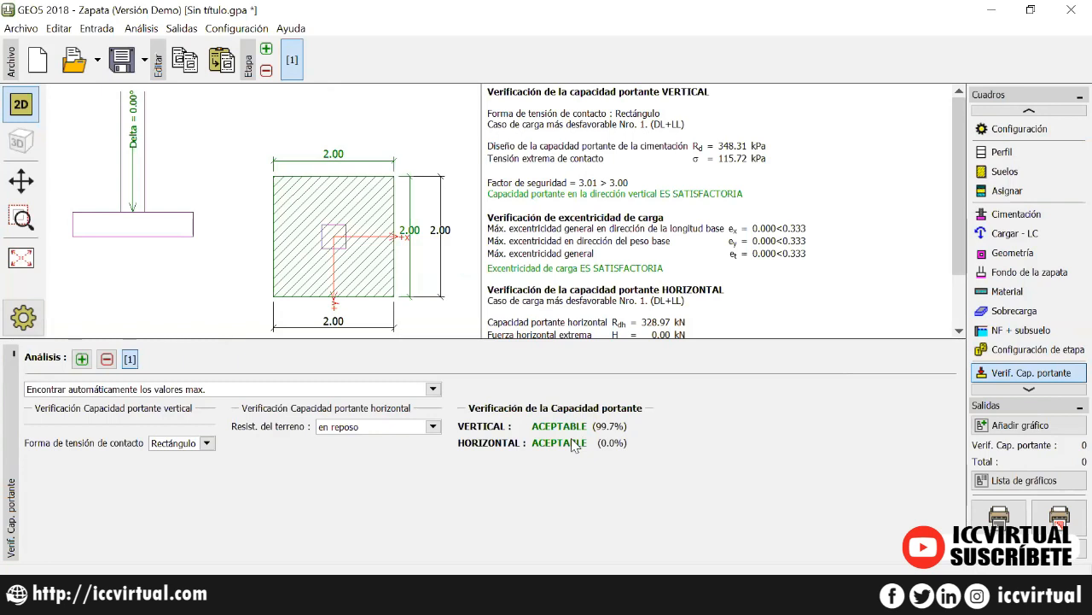
click(1037, 391)
click(1038, 390)
click(1038, 385)
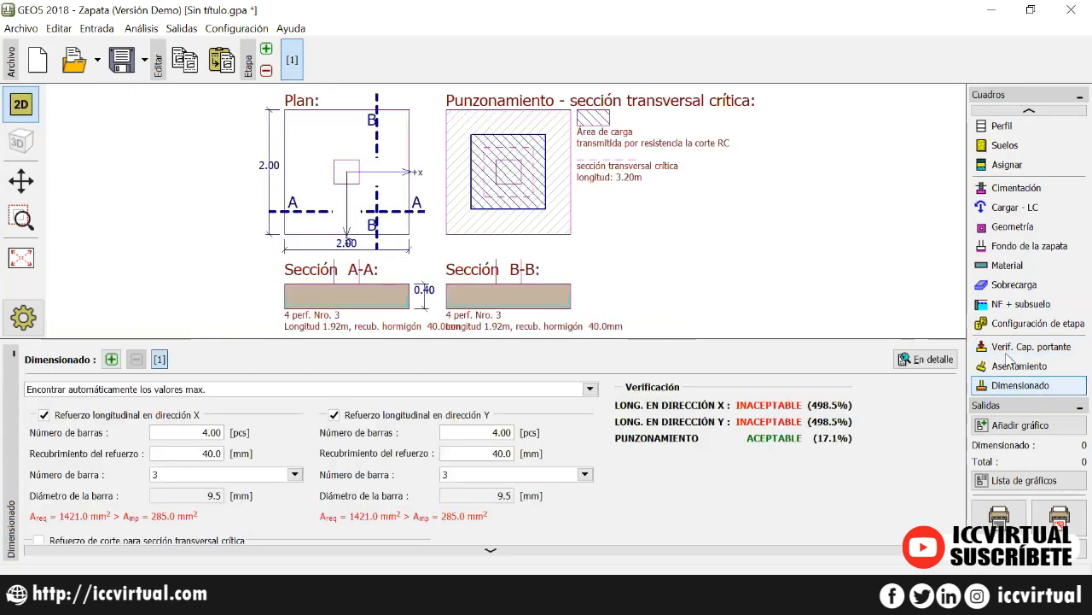
click(1011, 349)
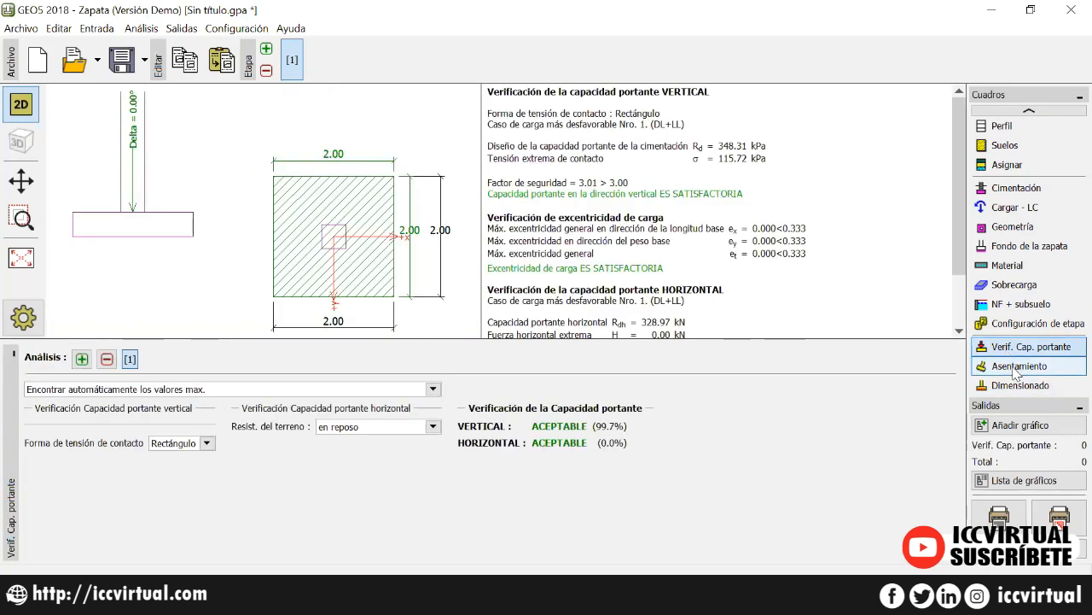
click(1016, 369)
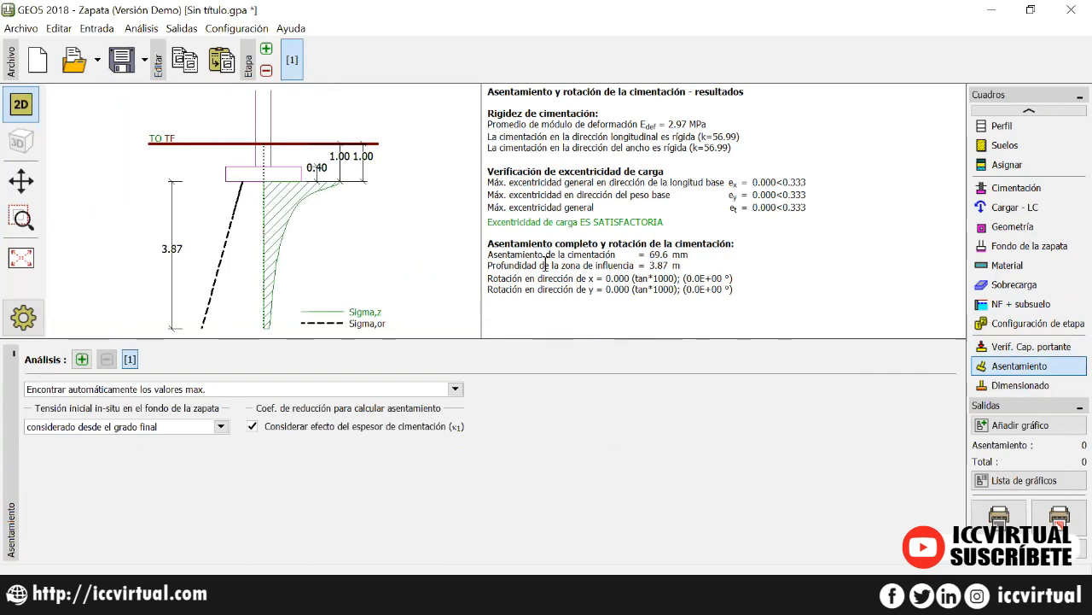
mouse_move(489, 266)
mouse_down()
mouse_move(693, 257)
mouse_move(499, 273)
mouse_up()
click(693, 264)
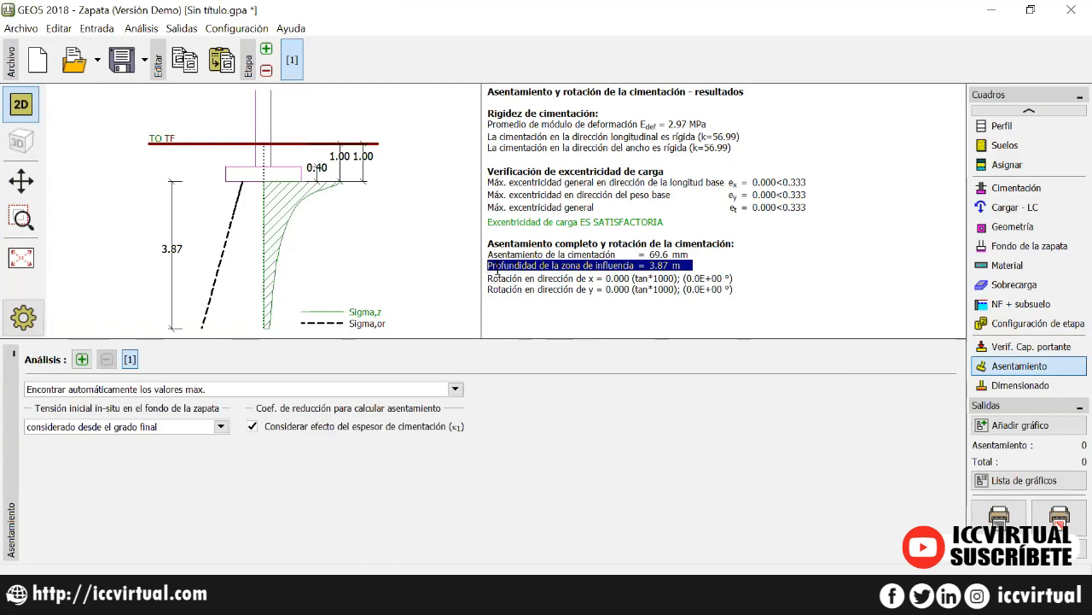
double_click(497, 267)
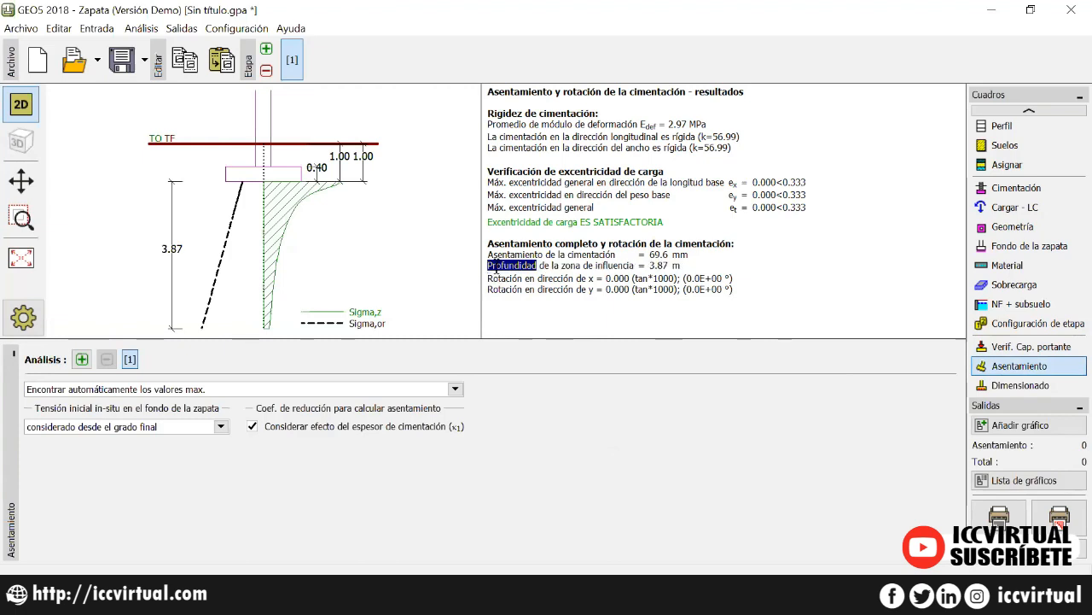
drag(491, 255, 697, 248)
click(701, 250)
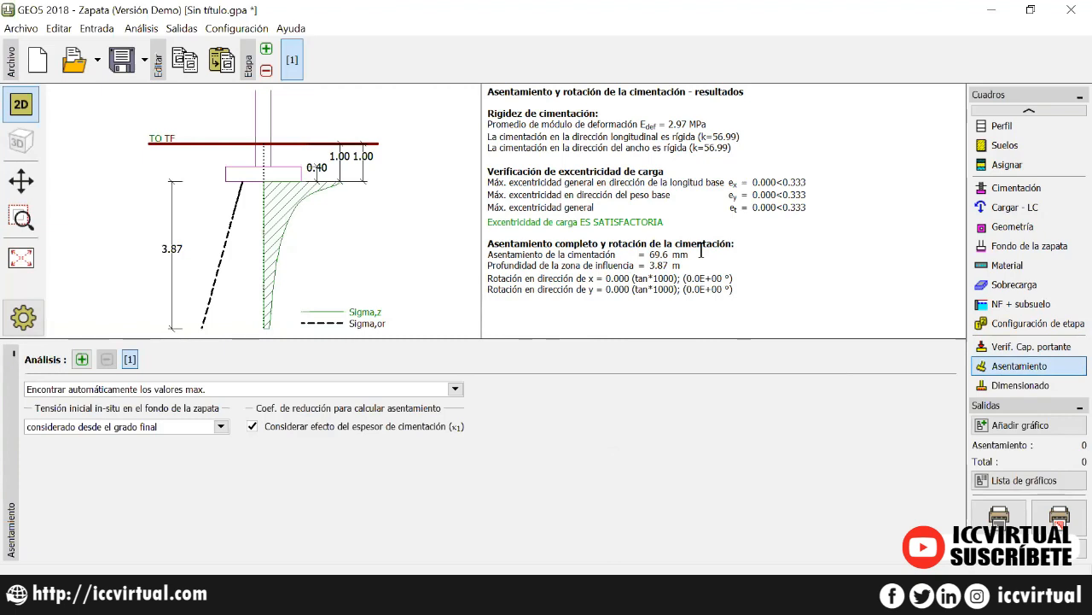
Set the footing's x and y plan dimensions to 2.50 m and recheck its bearing capacity and settlement.
click(1012, 226)
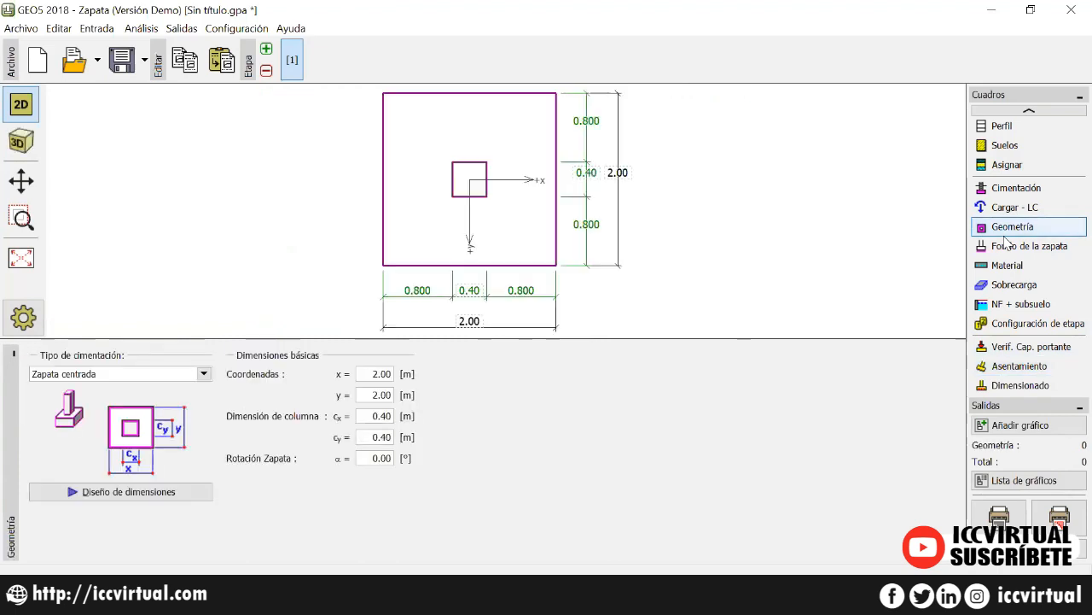
click(379, 376)
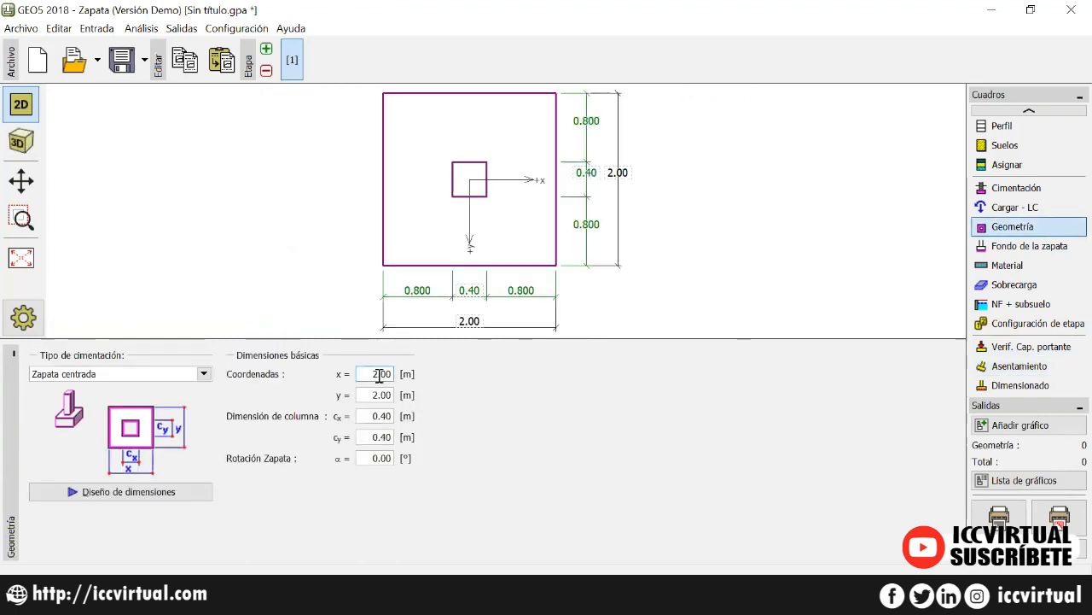
double_click(378, 375)
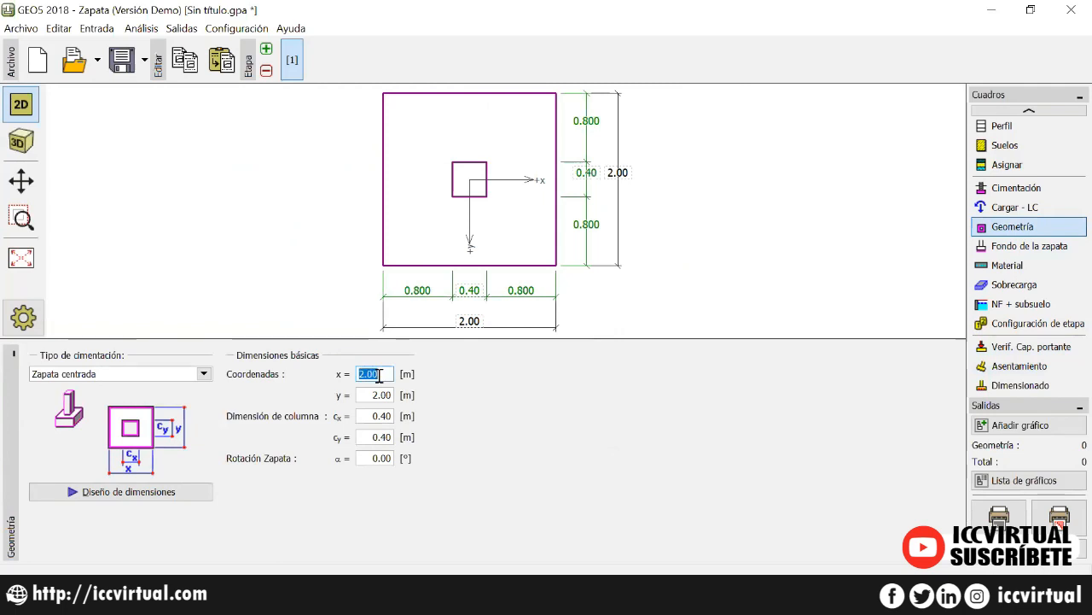
text(2.5)
key(Tab)
text(2.5)
key(Tab)
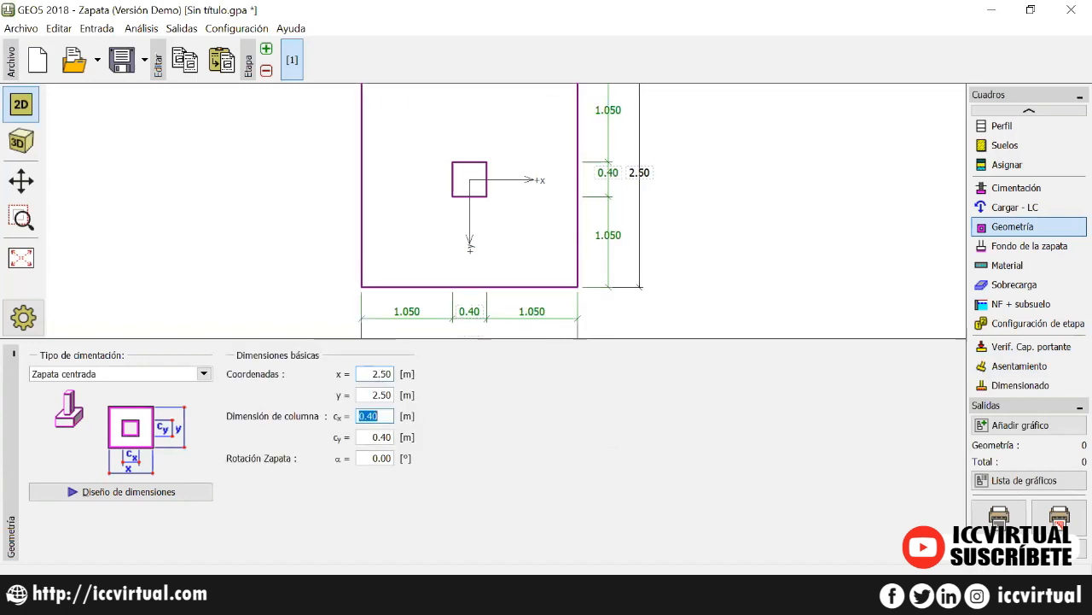
click(991, 347)
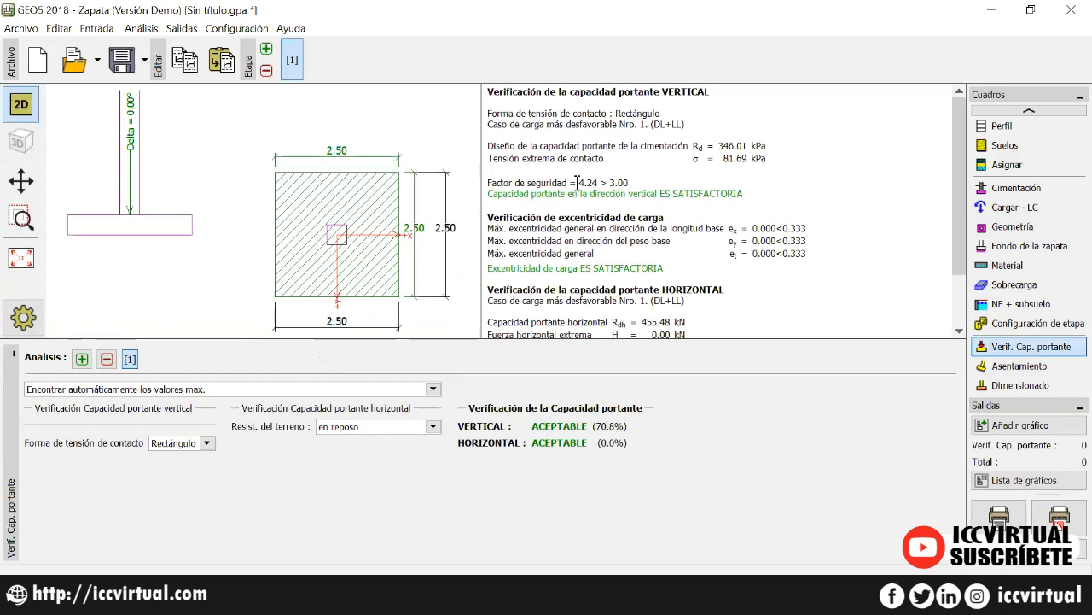
click(1021, 366)
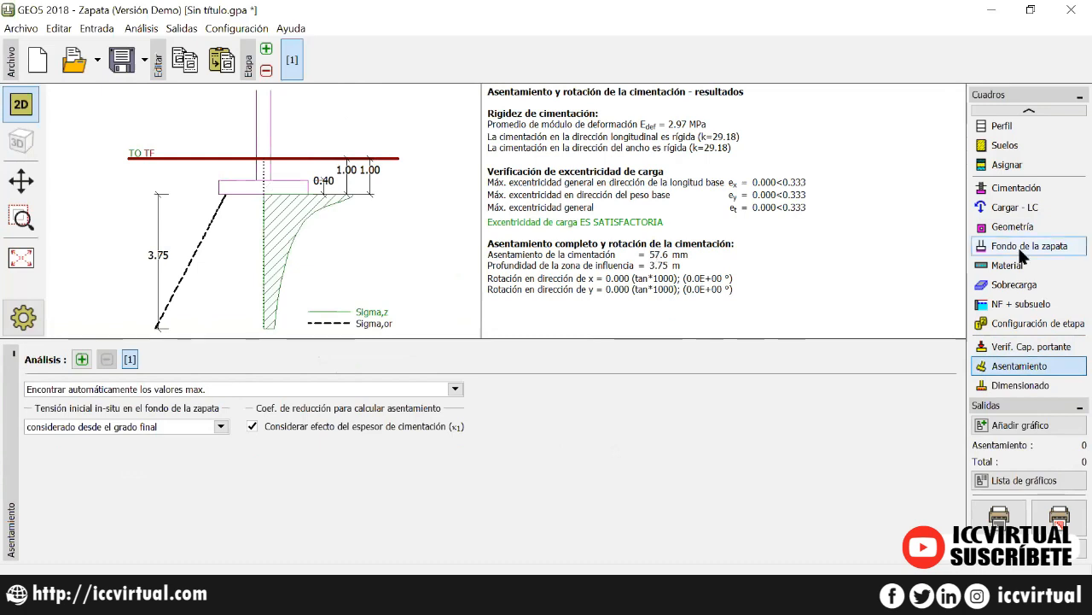
click(1014, 208)
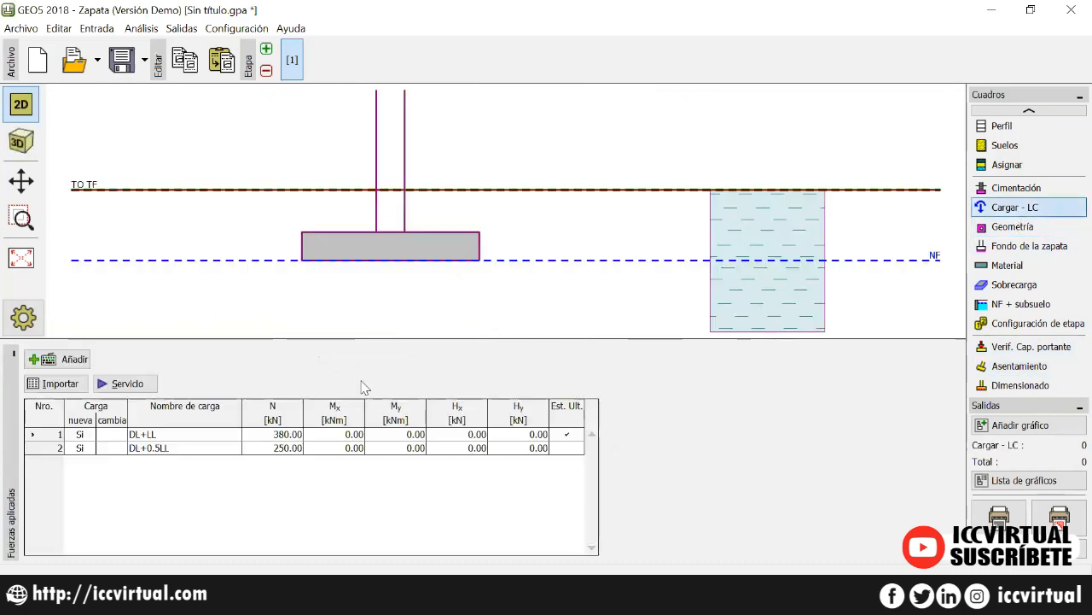
click(1029, 246)
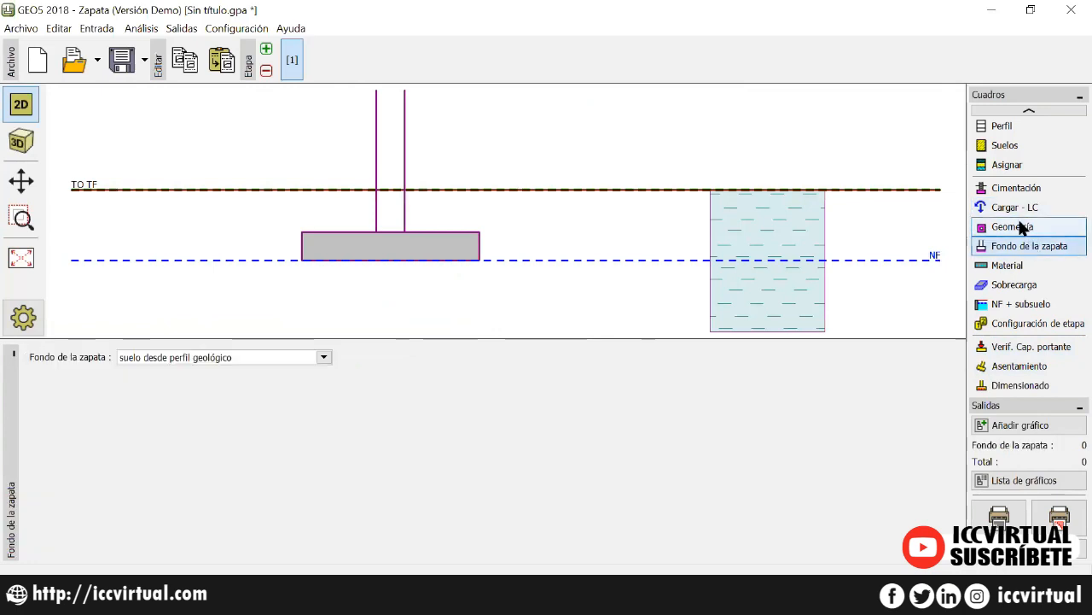
click(1016, 227)
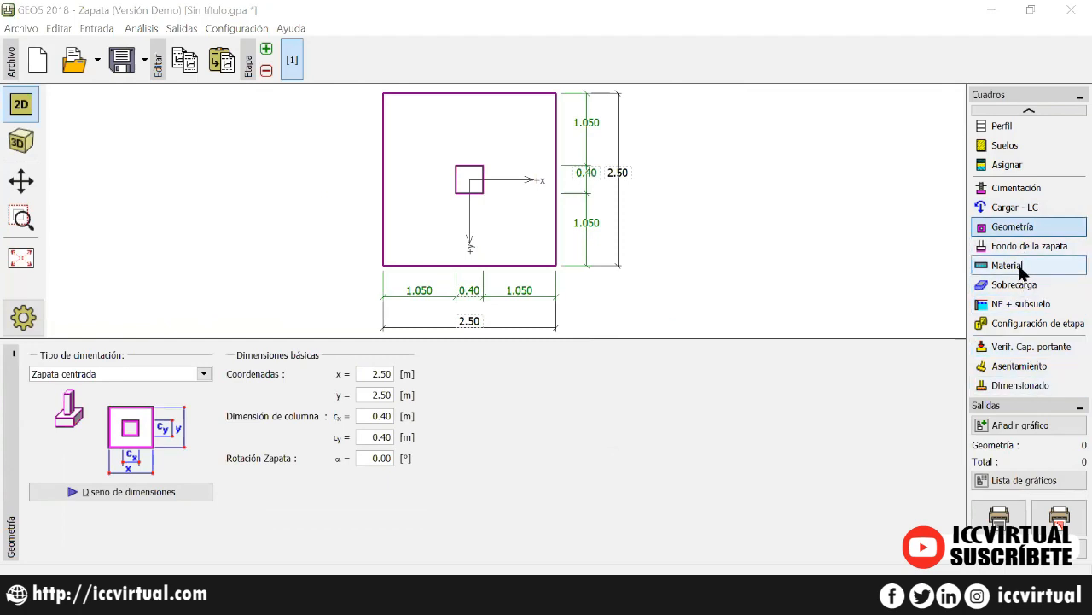
click(1001, 111)
click(1001, 111)
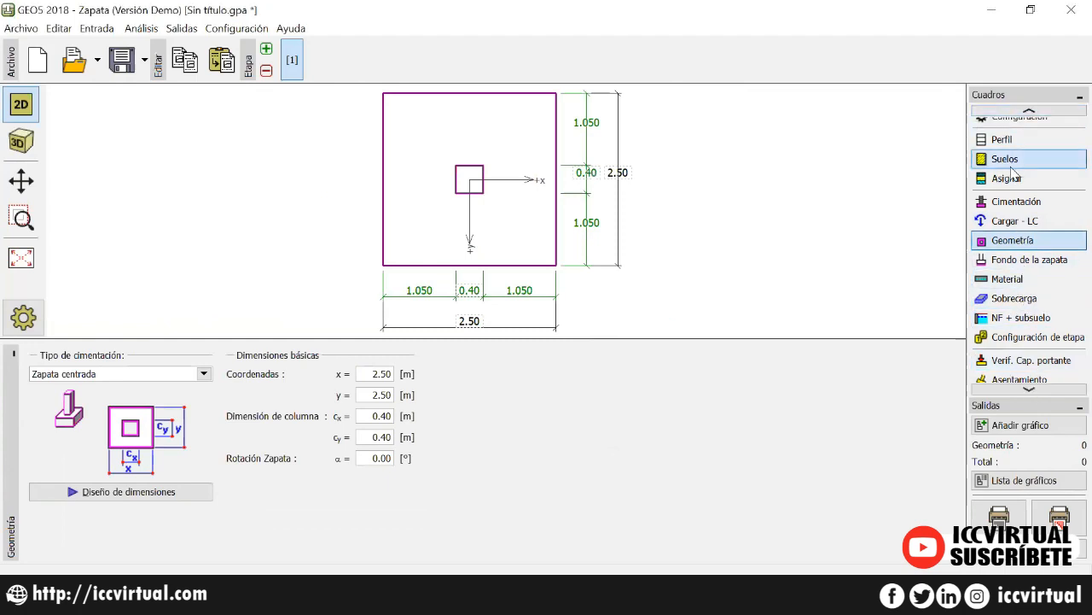
click(1012, 164)
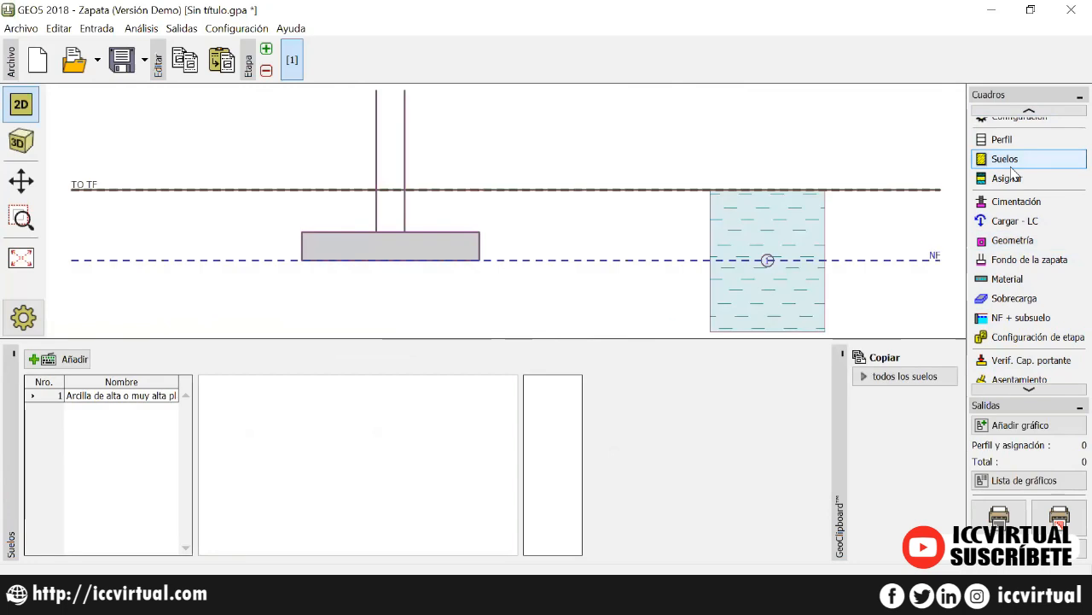
click(1016, 115)
click(990, 114)
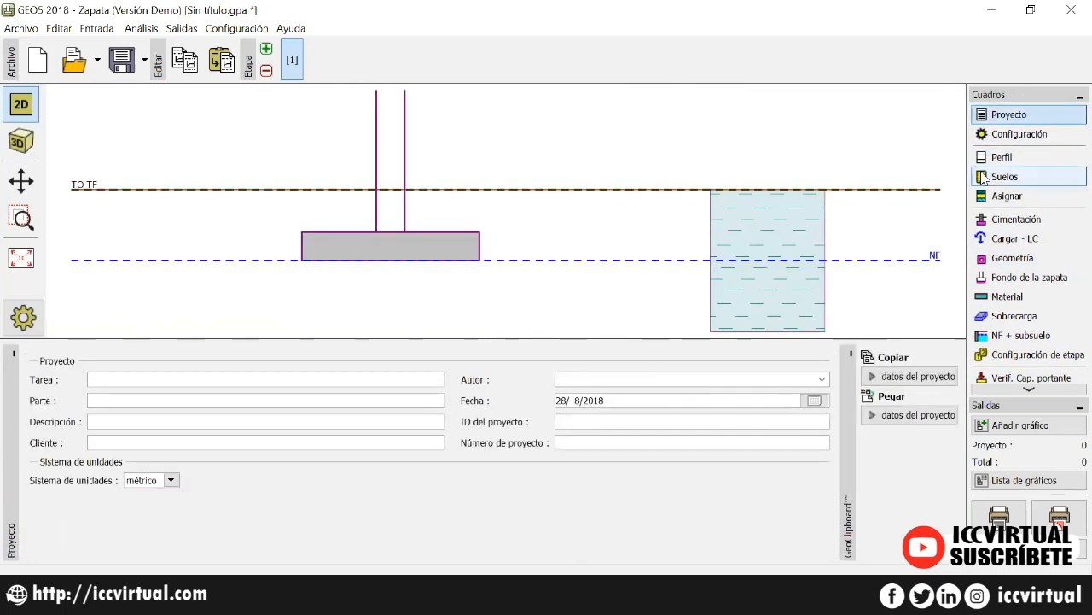
click(1016, 135)
click(1000, 178)
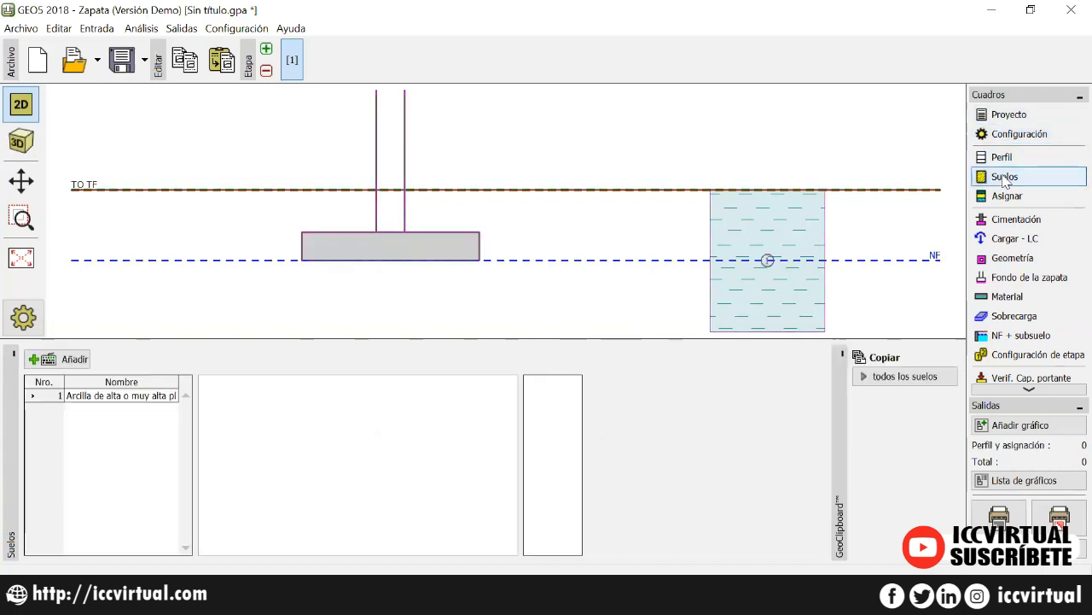
click(82, 364)
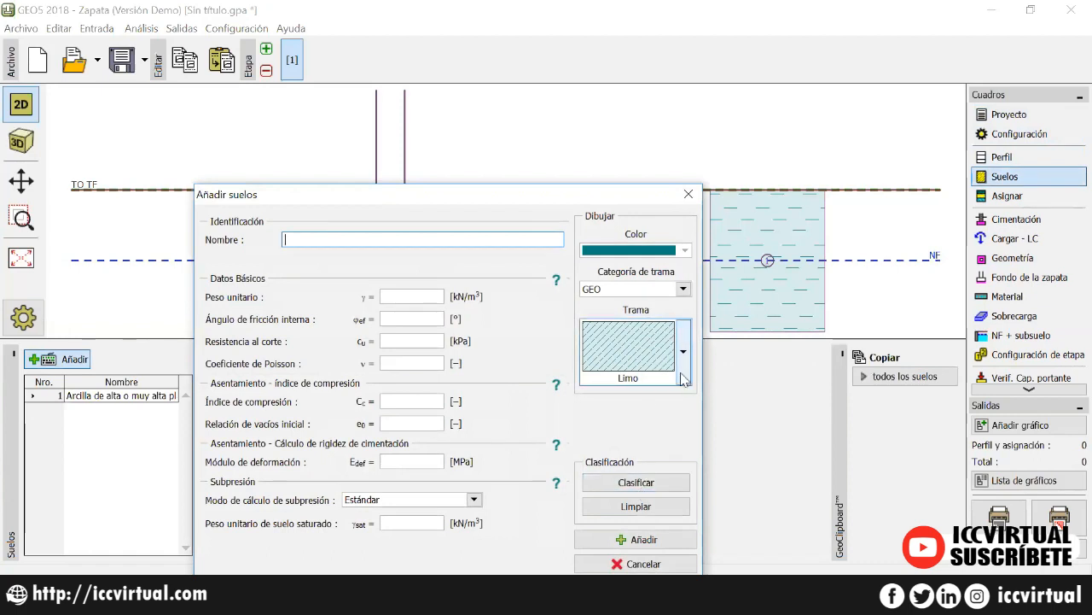
click(683, 350)
click(688, 376)
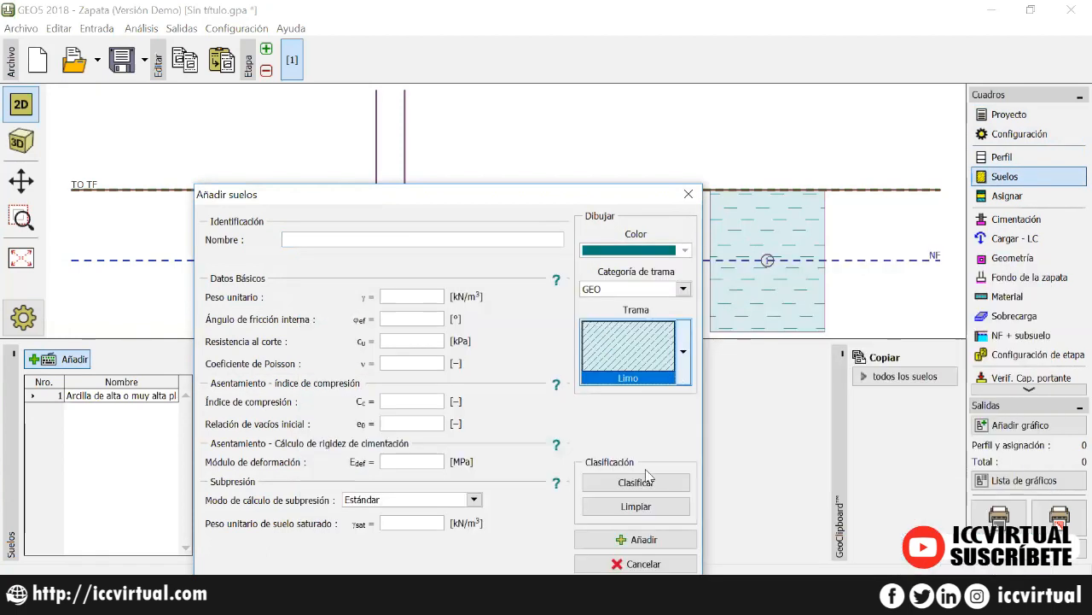
click(637, 484)
click(458, 204)
click(458, 205)
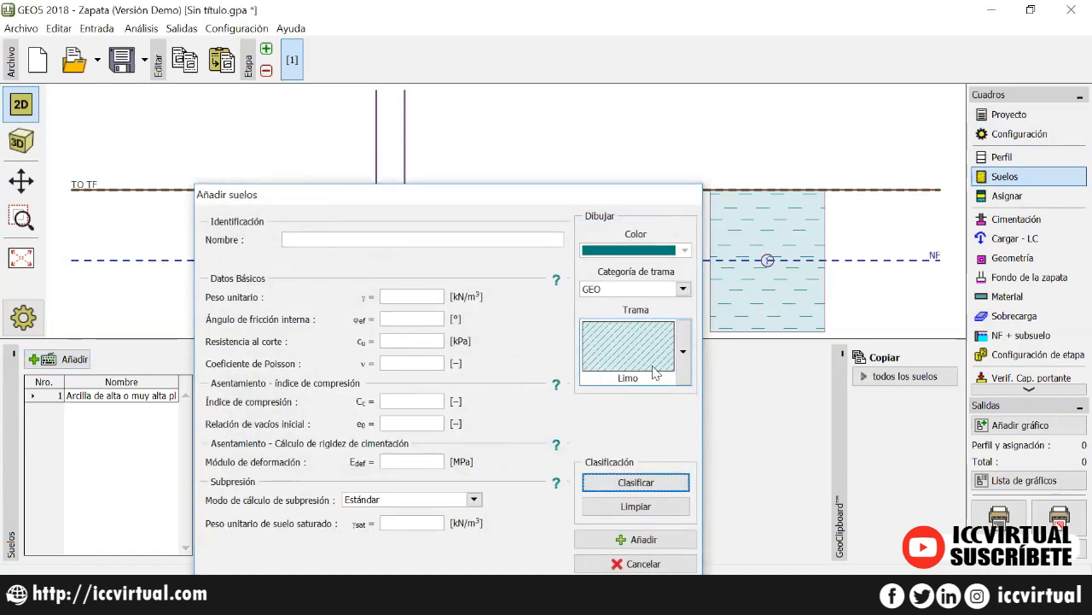
key(Escape)
Change the analysis type to drained conditions (Análisis de condiciones drenadas) in the project configuration.
click(1045, 196)
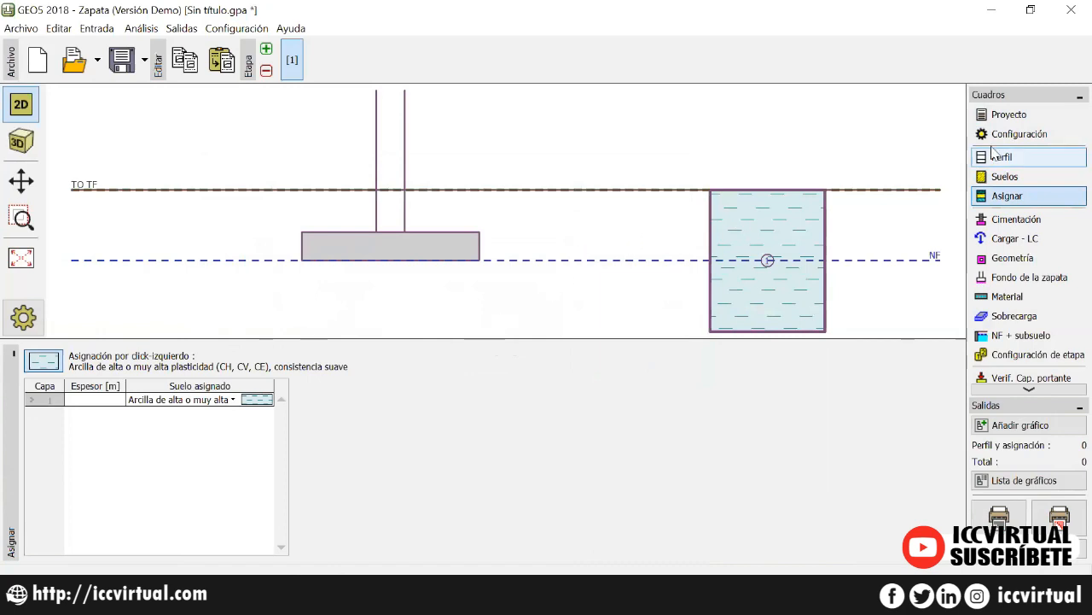
click(1017, 137)
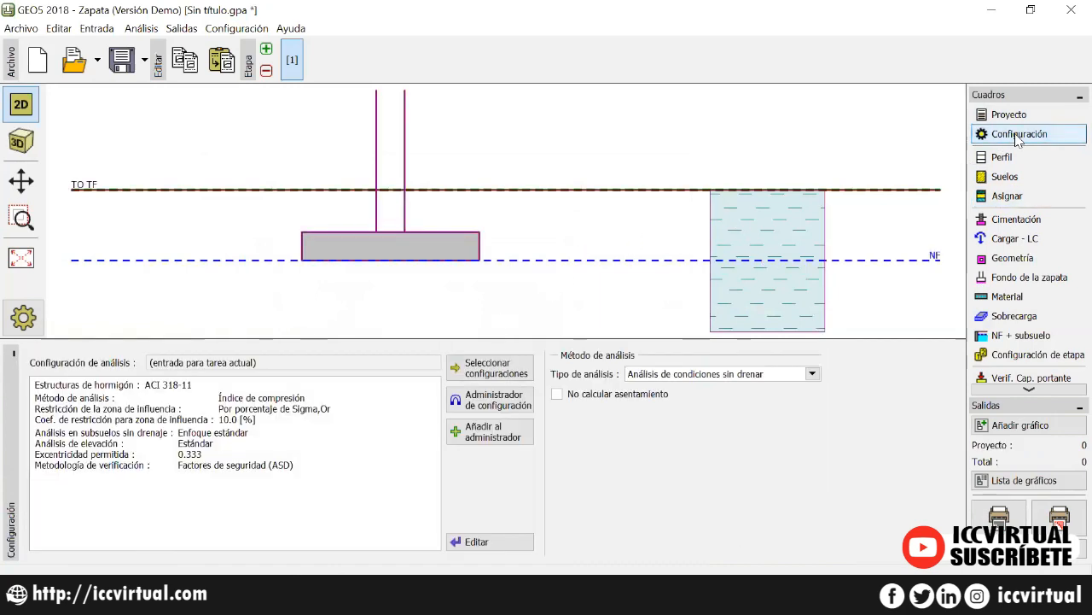
click(715, 375)
click(707, 388)
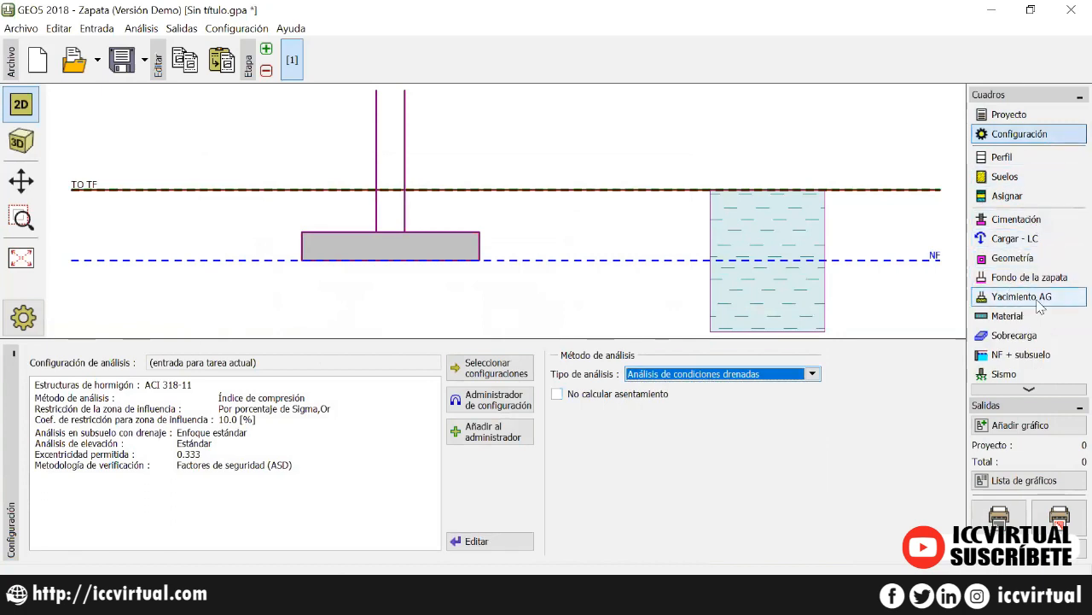
Enable a sand-gravel bed beneath the footing, set its thickness to 1.00 m and assign the high-plasticity soft clay as its material.
click(1012, 303)
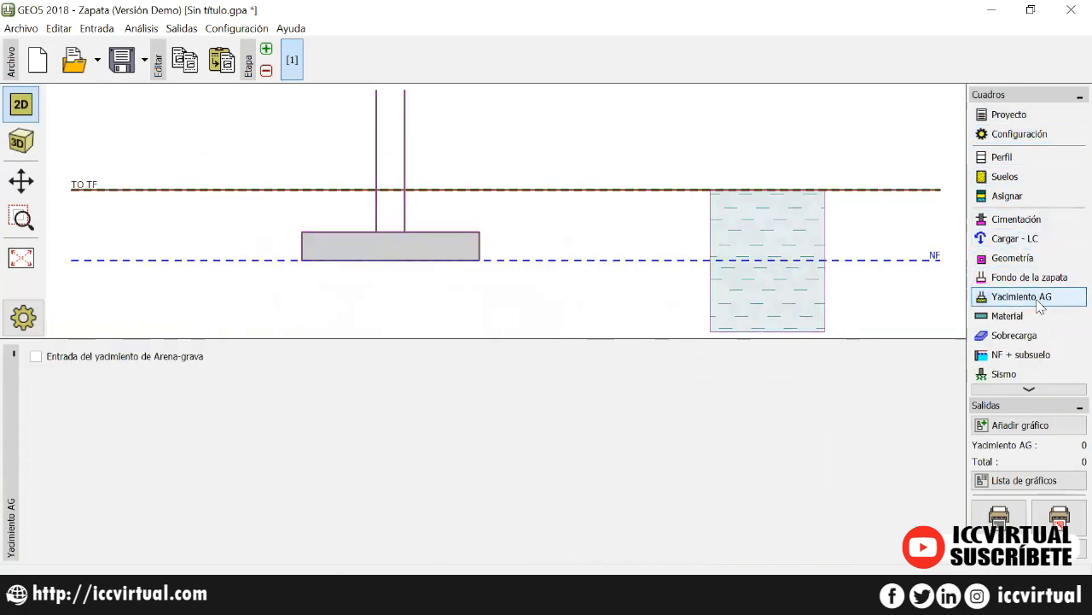
click(142, 357)
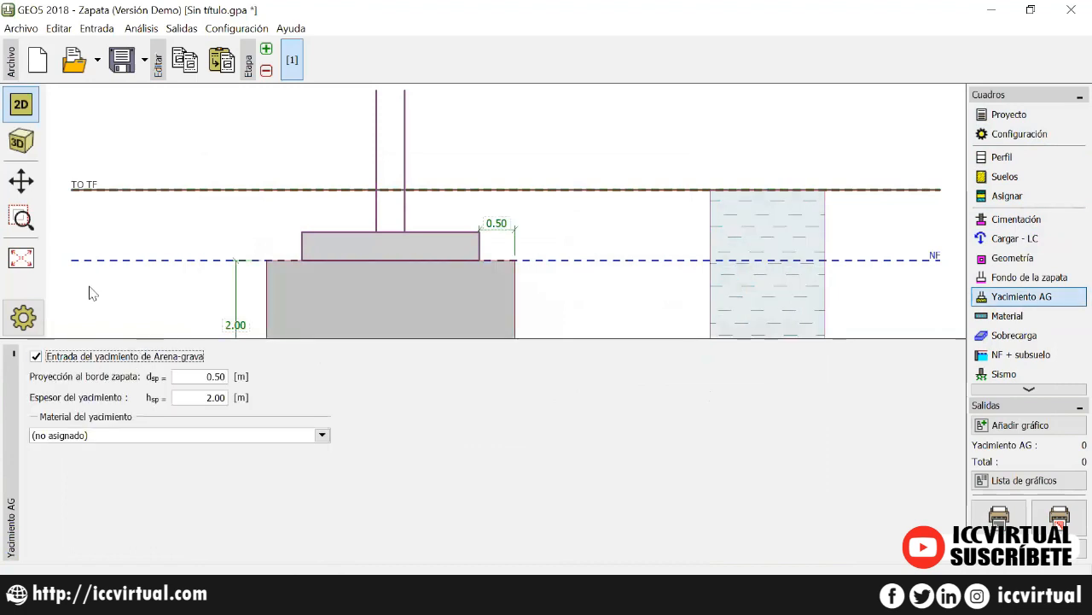
click(21, 257)
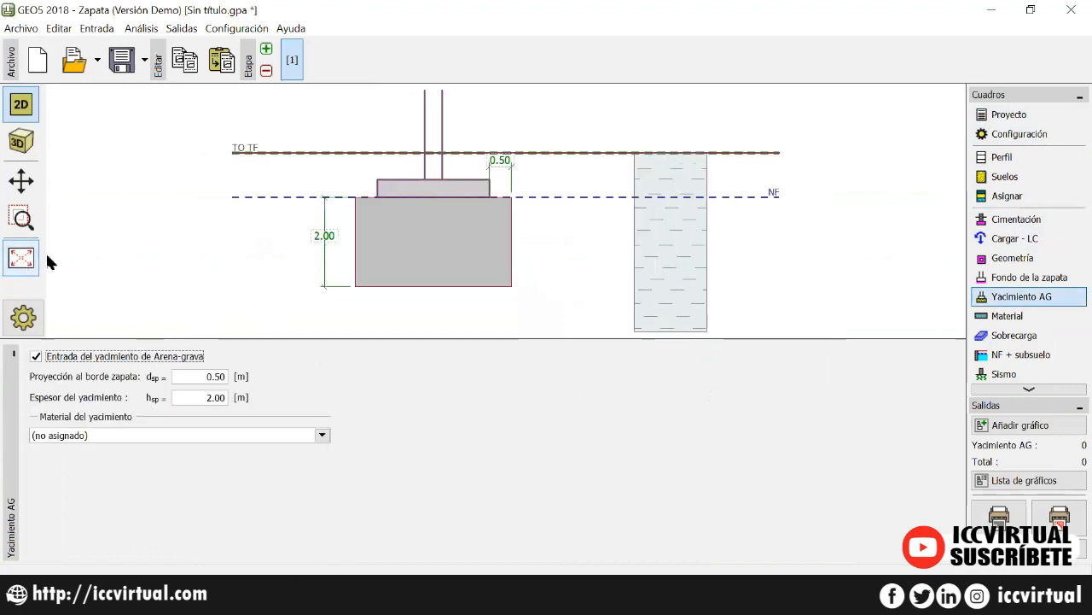
click(204, 400)
text(1)
key(Tab)
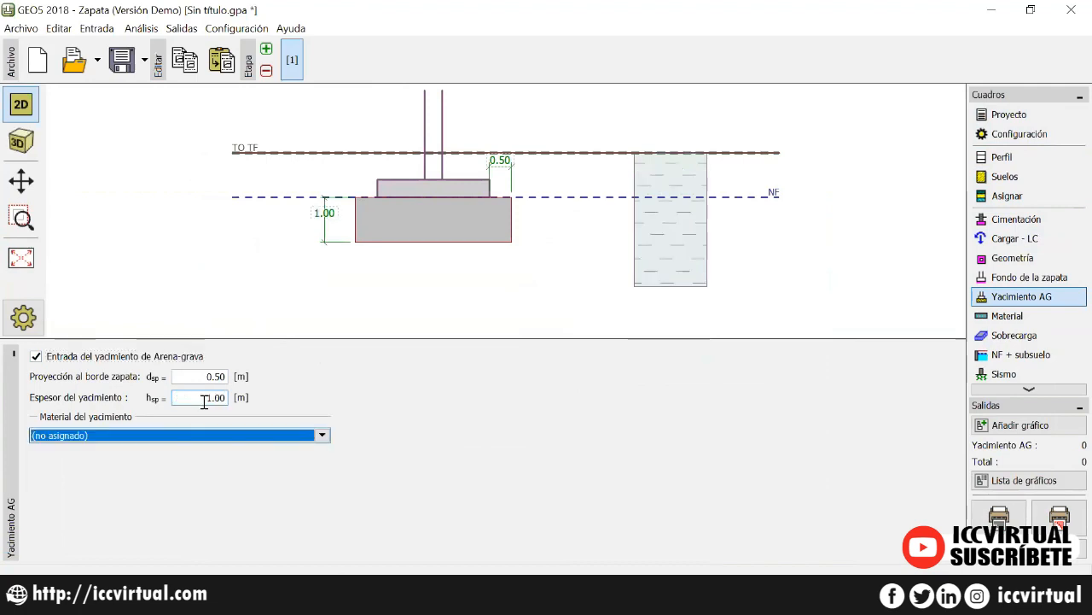
click(205, 377)
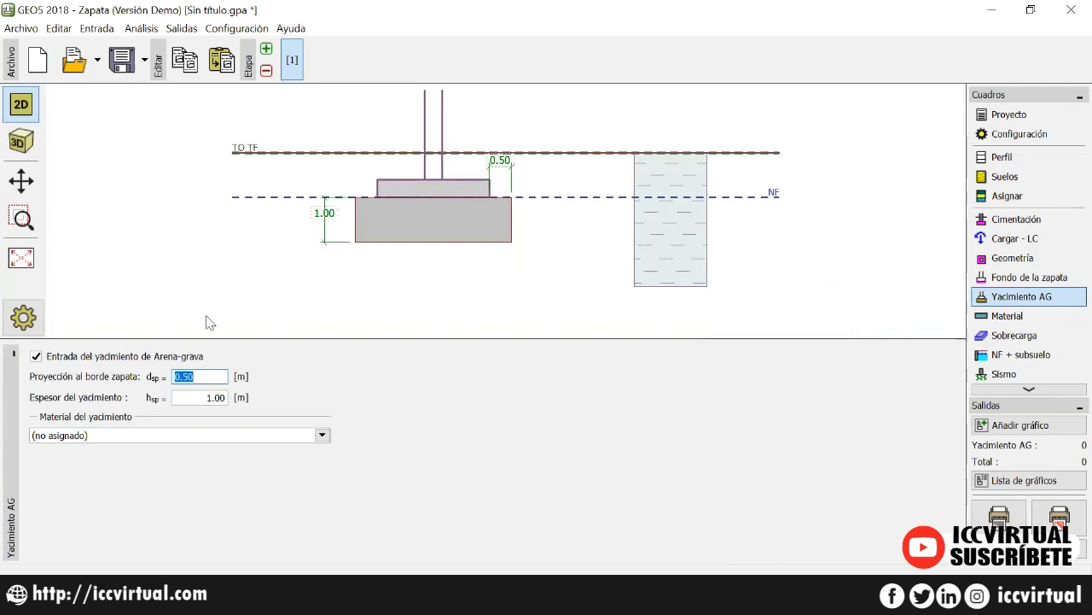
click(323, 436)
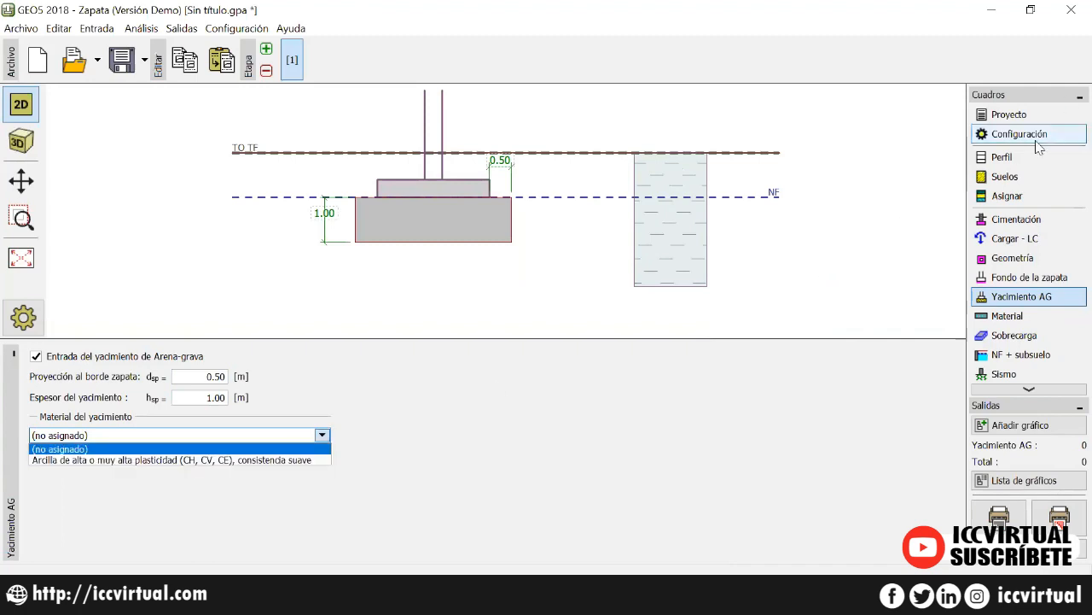
click(260, 460)
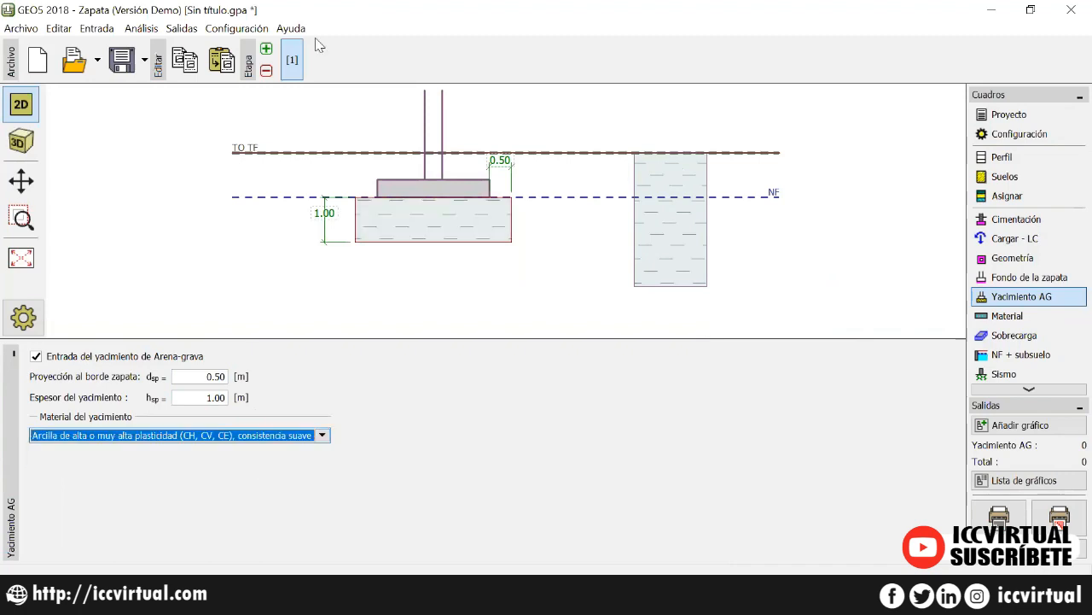
Disable the sand-gravel bed beneath the footing.
key(alt+Tab)
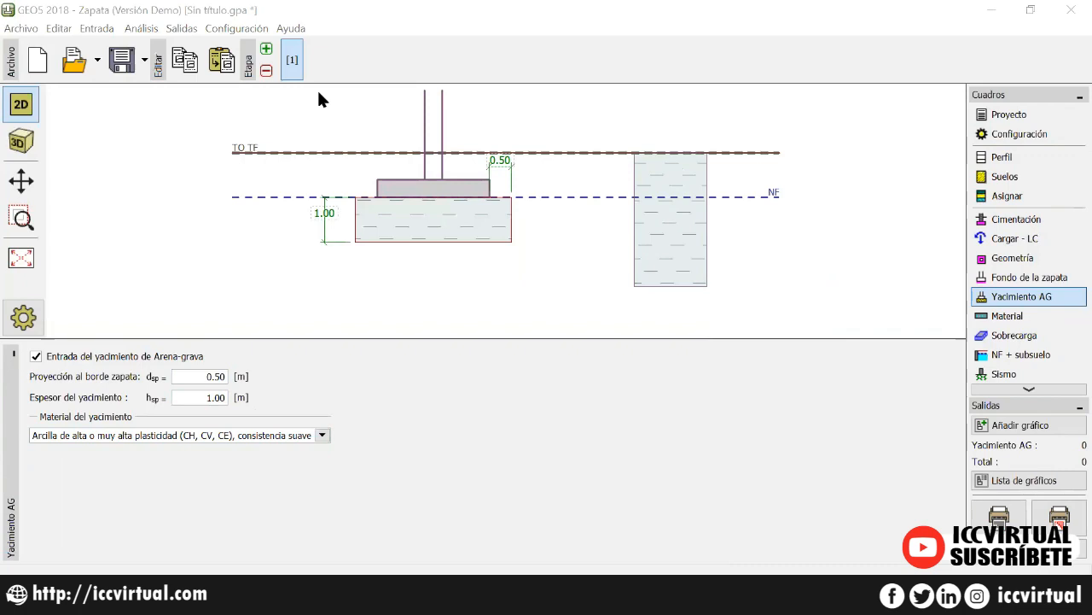
click(128, 360)
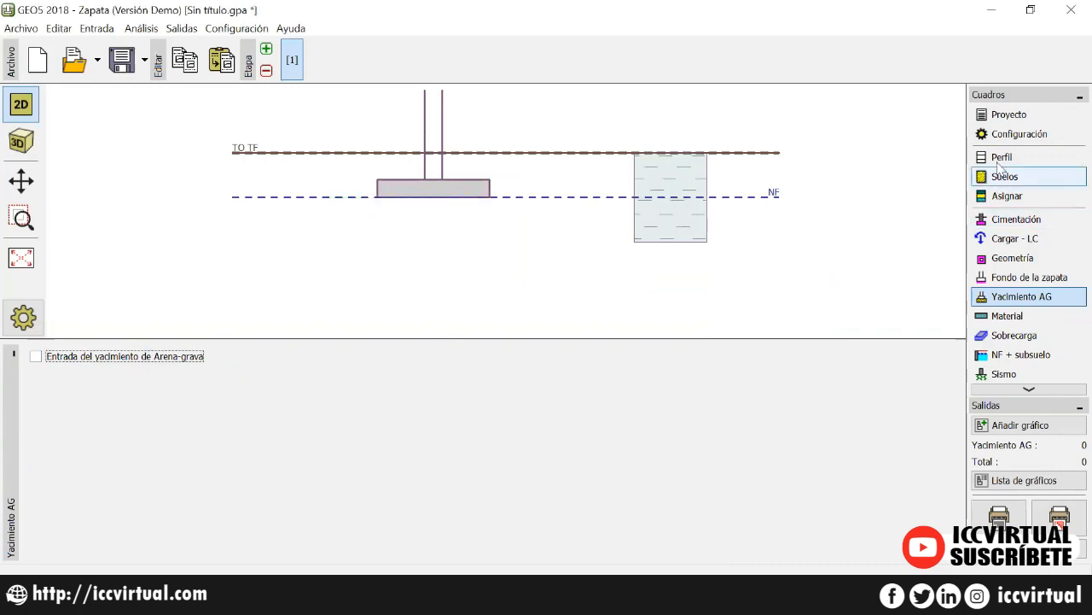
Review the project's analysis configuration, then switch to the PowerPoint presentation and show the EJERCICIO slides as a slideshow.
click(1015, 134)
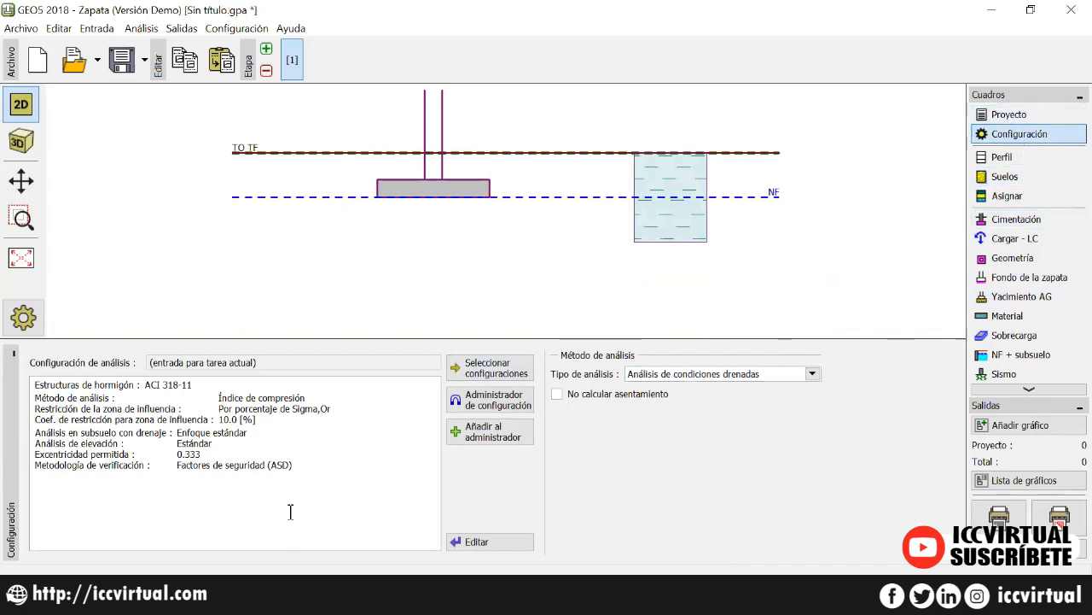
key(alt+Tab)
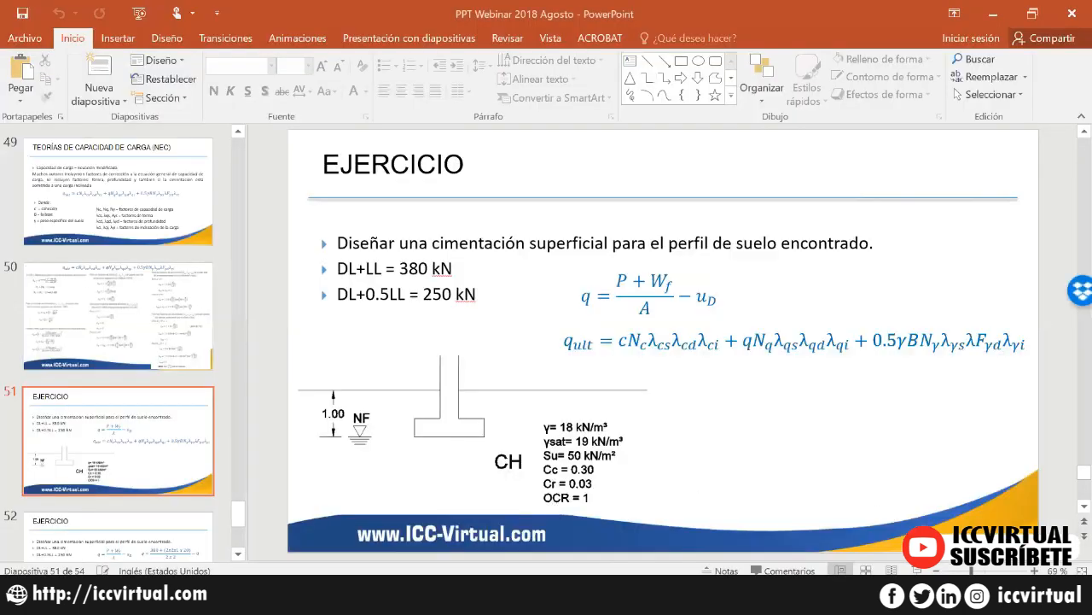
key(shift+F5)
key(Right)
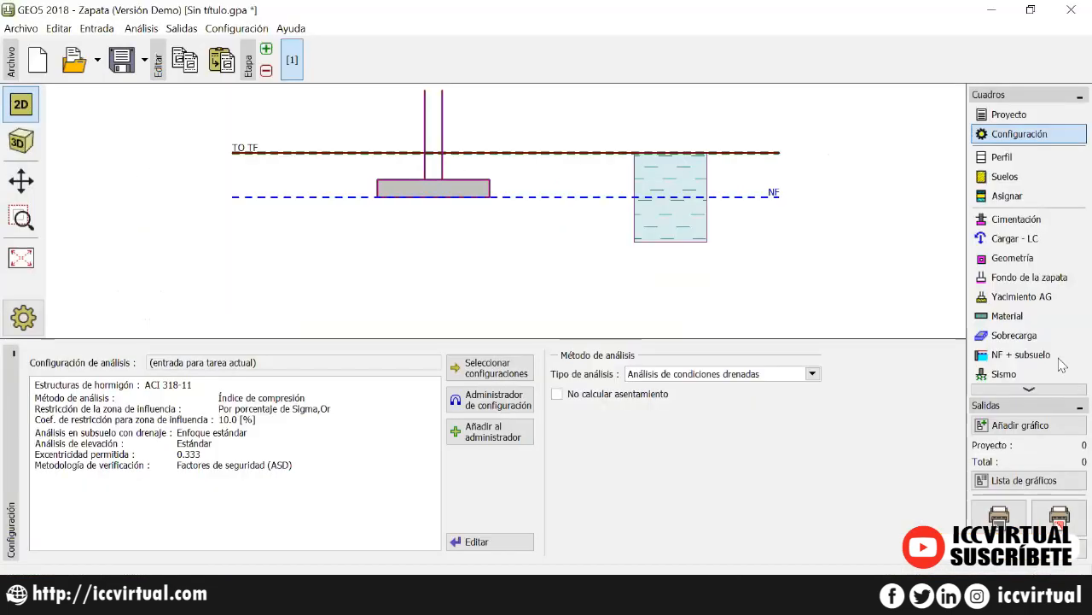
Switch back to GEO5, set the footing's x and y plan dimensions to 2.00 m and recheck its bearing capacity.
click(1011, 259)
double_click(380, 373)
text(2)
key(Tab)
text(2)
key(Tab)
key(Tab)
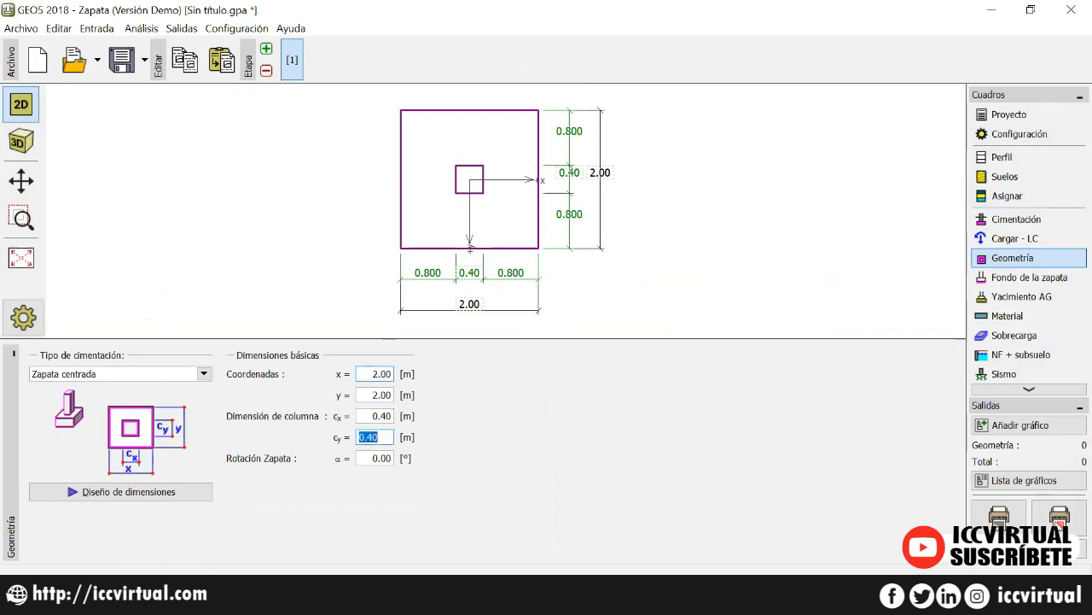
click(1007, 391)
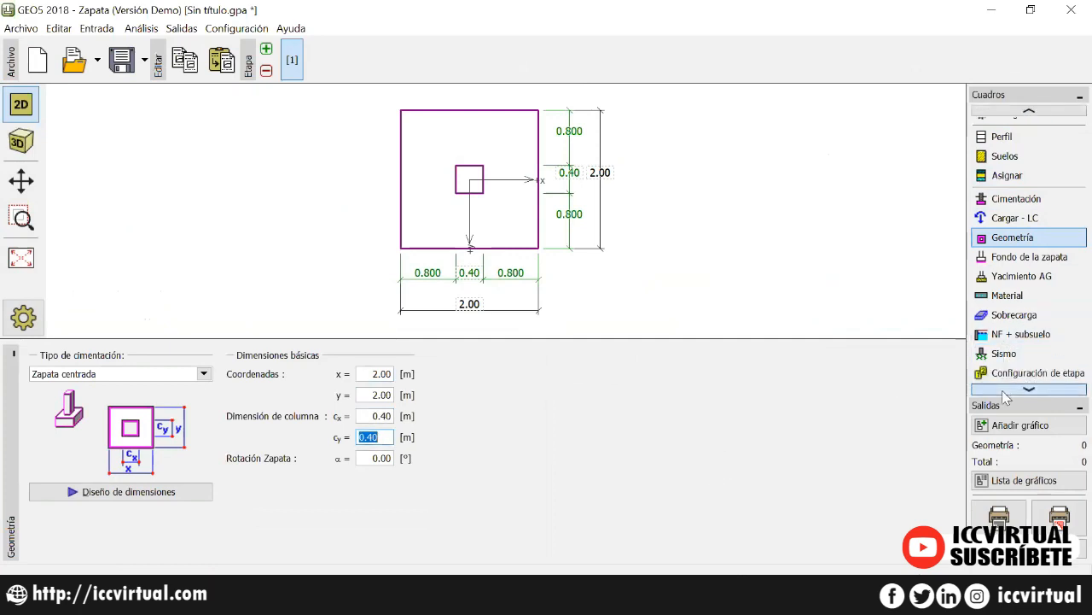
click(1029, 389)
click(1024, 373)
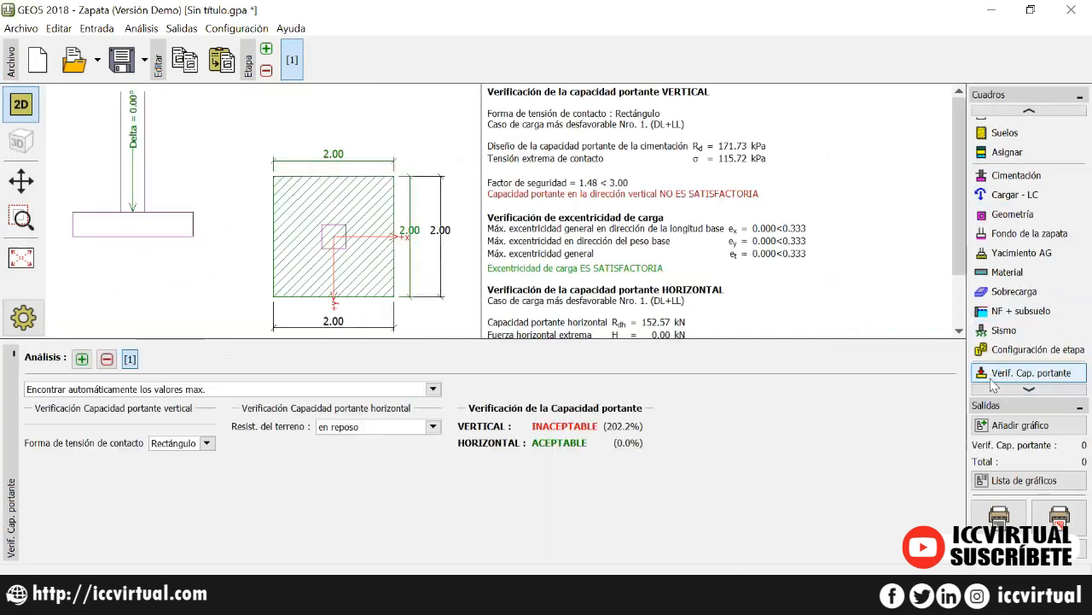
Change the analysis type to undrained conditions (Análisis de condiciones sin drenar) and recheck the bearing capacity and contact stress.
click(1028, 198)
click(1030, 214)
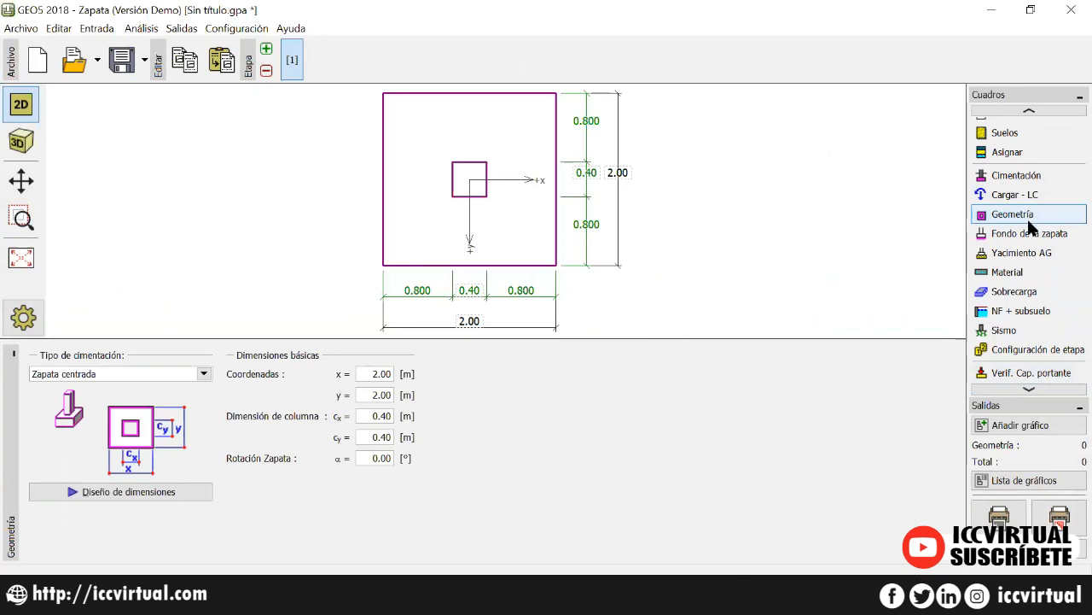
click(1014, 179)
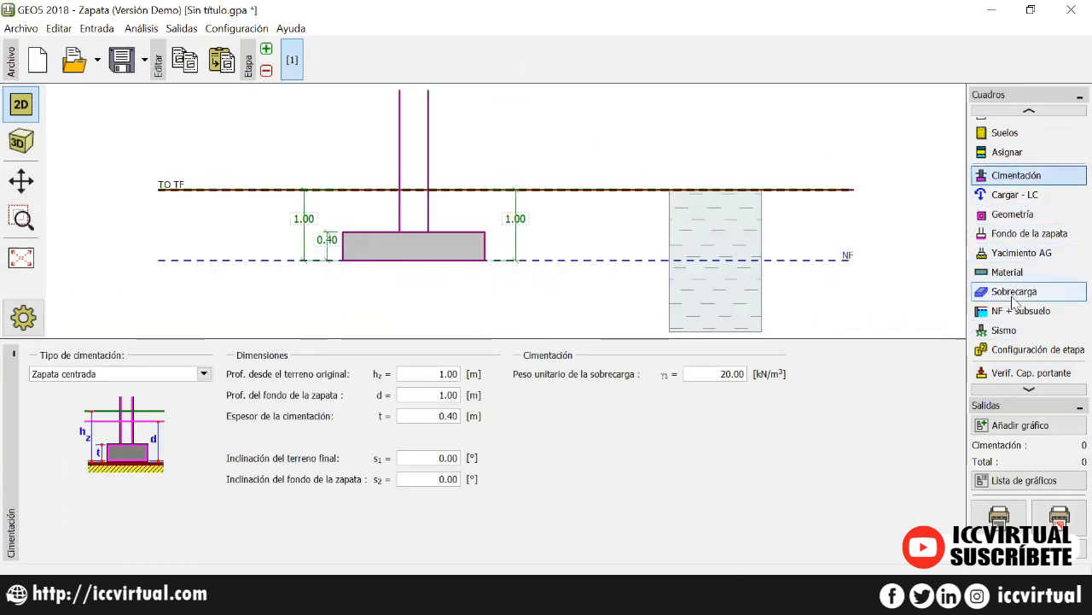
click(1033, 112)
click(1035, 112)
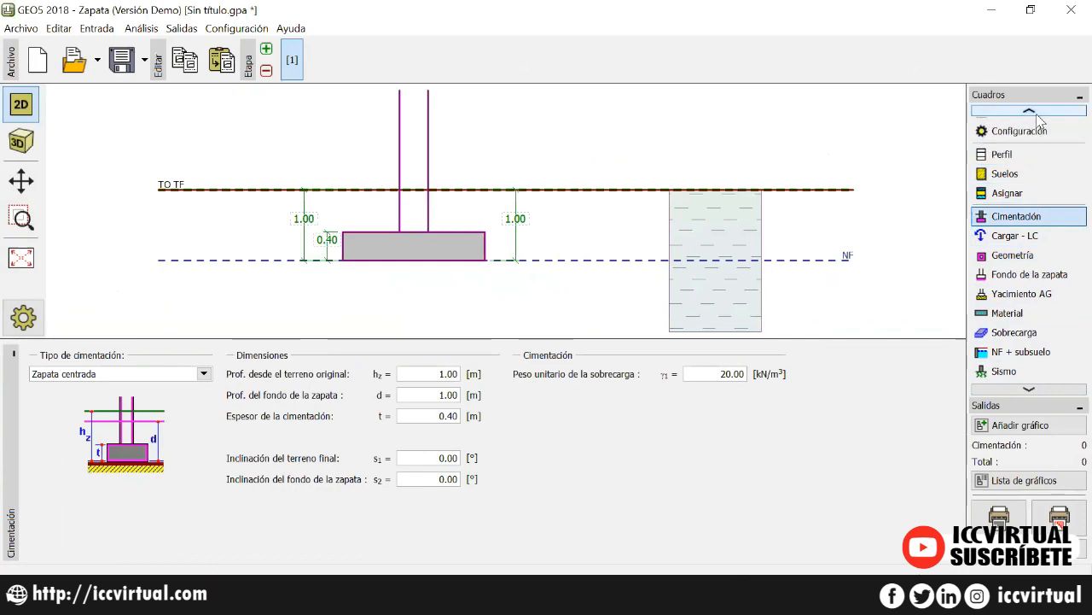
click(1020, 131)
click(717, 382)
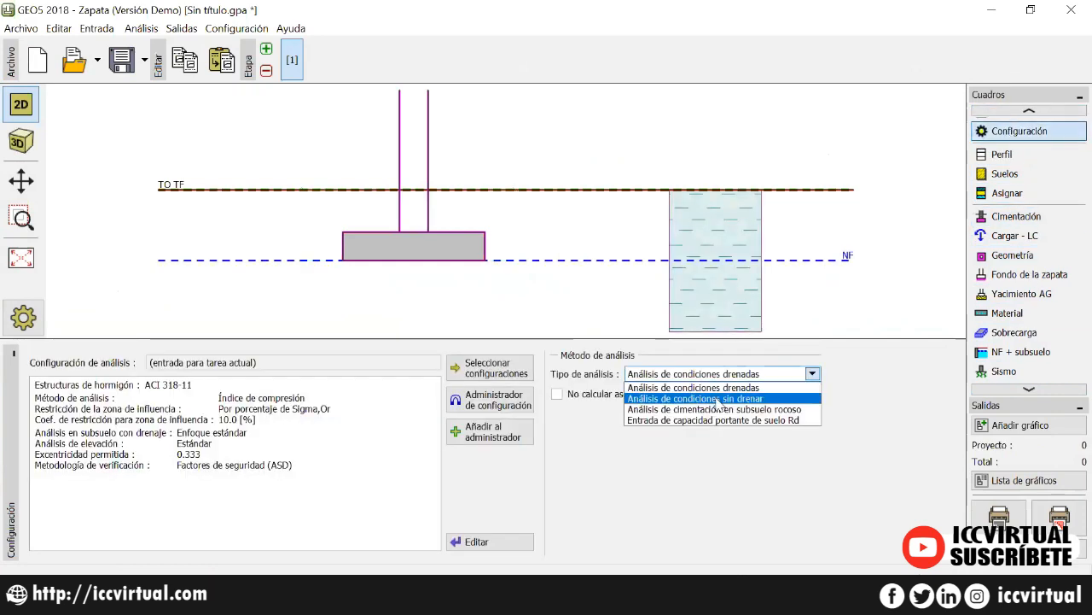
click(717, 395)
click(1035, 374)
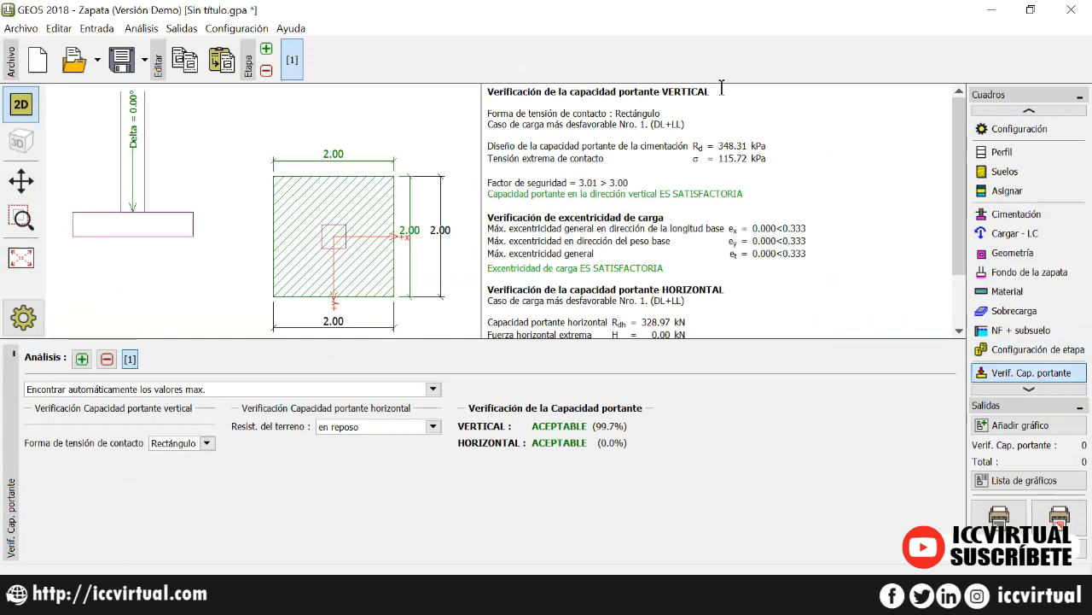
drag(724, 159, 766, 162)
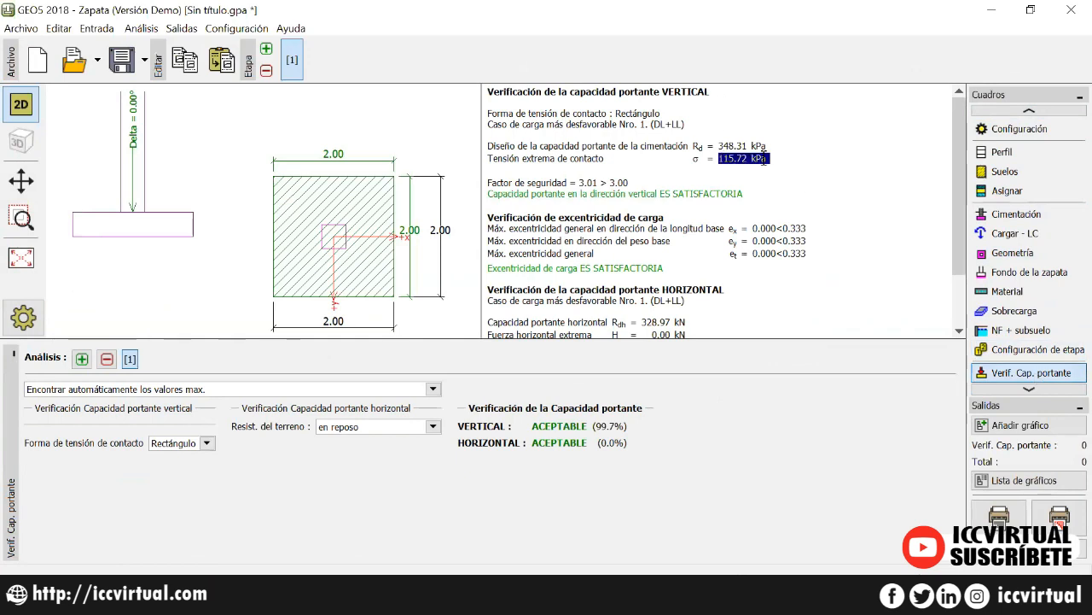
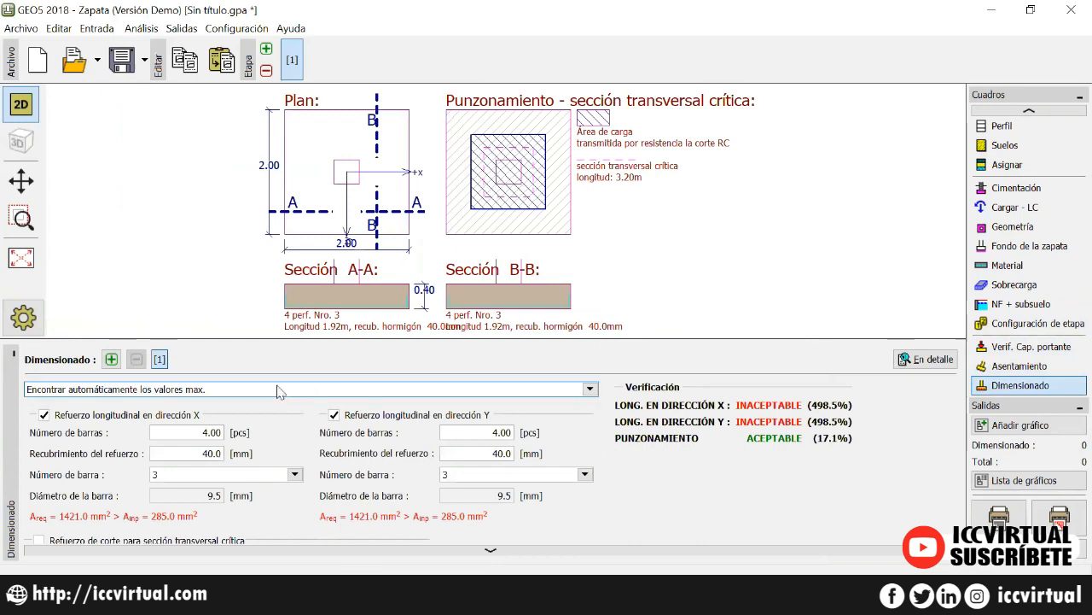
Set the number of longitudinal reinforcement bars in the X direction to 9.
click(239, 474)
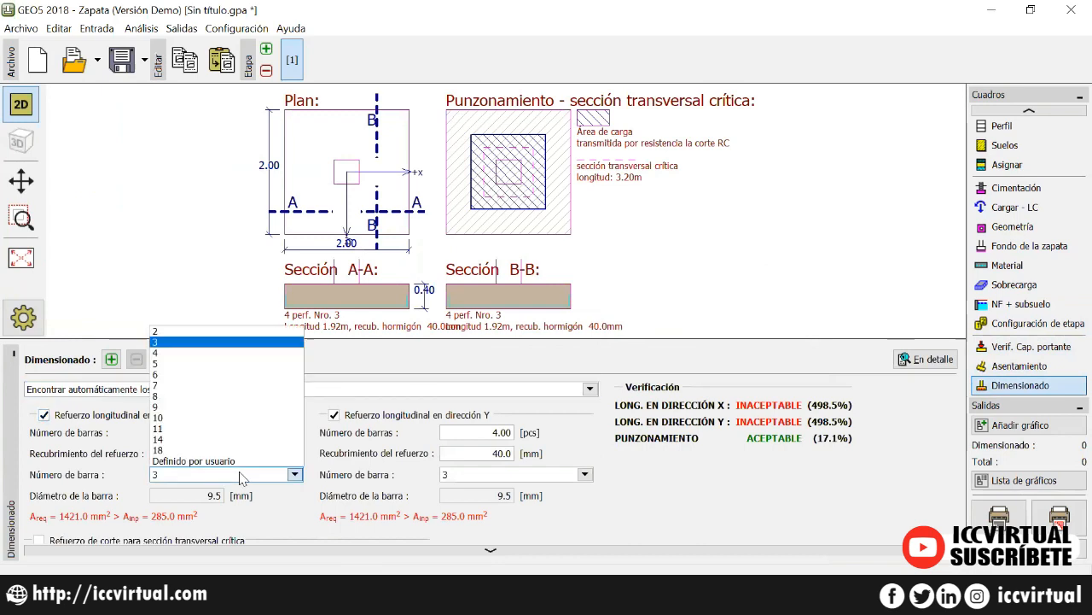
click(178, 449)
double_click(178, 449)
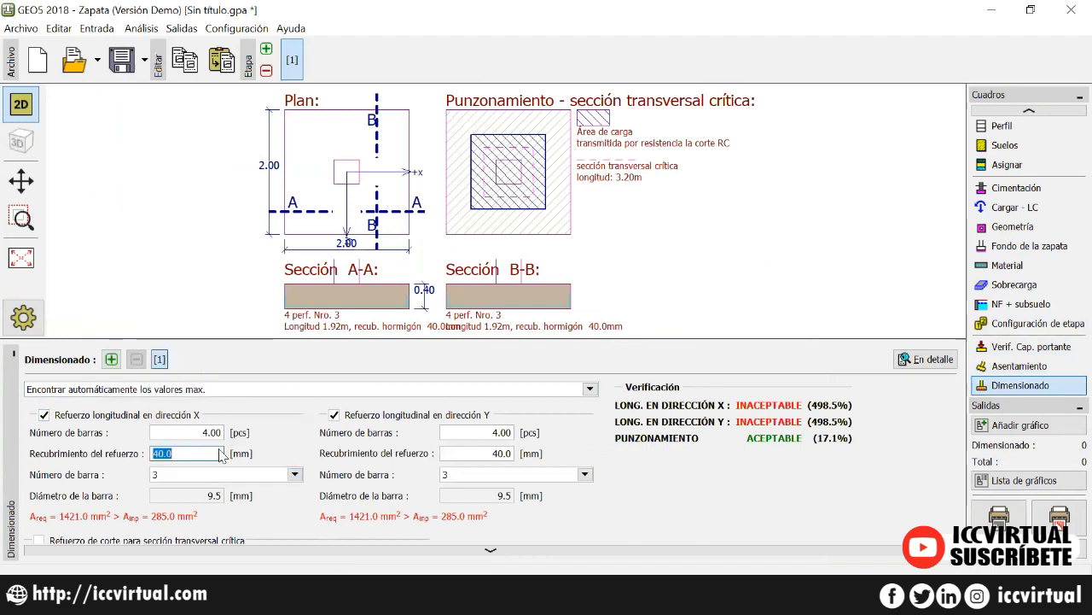
click(23, 219)
mouse_move(282, 267)
mouse_down()
mouse_move(469, 307)
mouse_move(442, 321)
mouse_up()
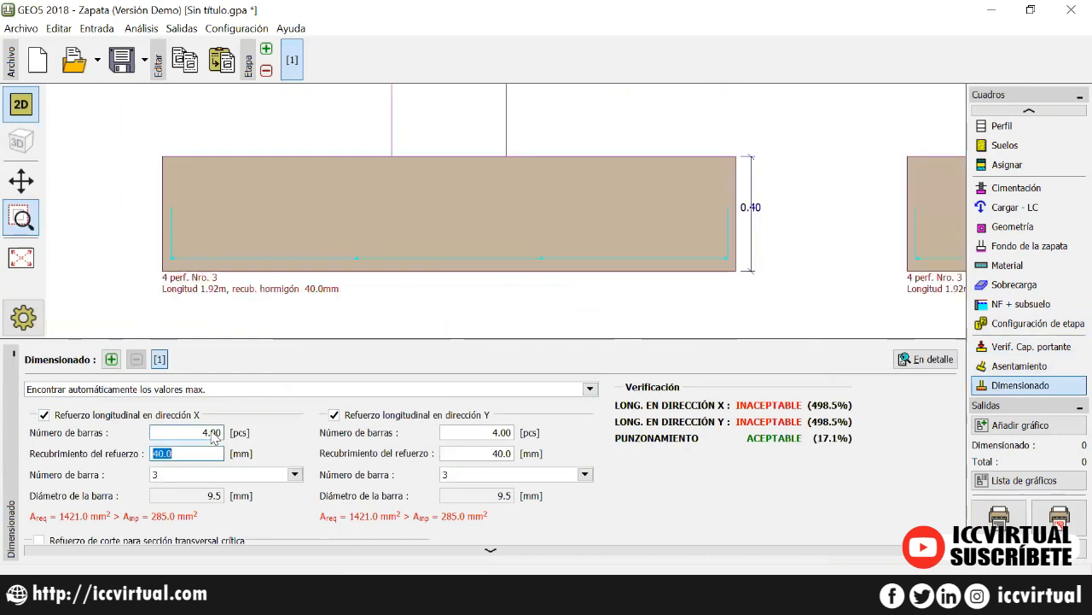
click(200, 416)
click(190, 417)
click(198, 433)
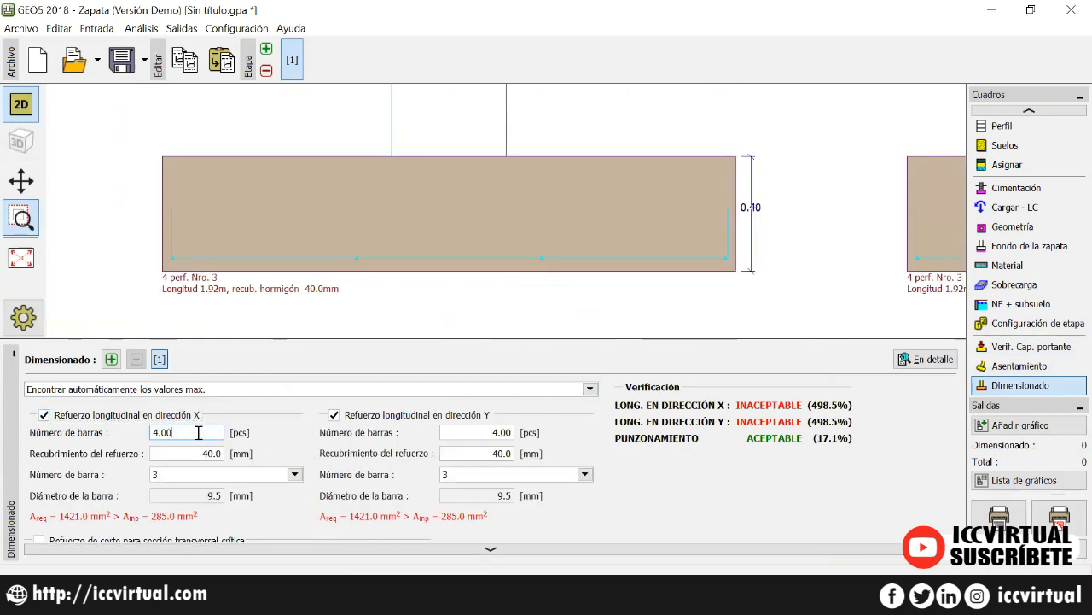
text(9)
key(Tab)
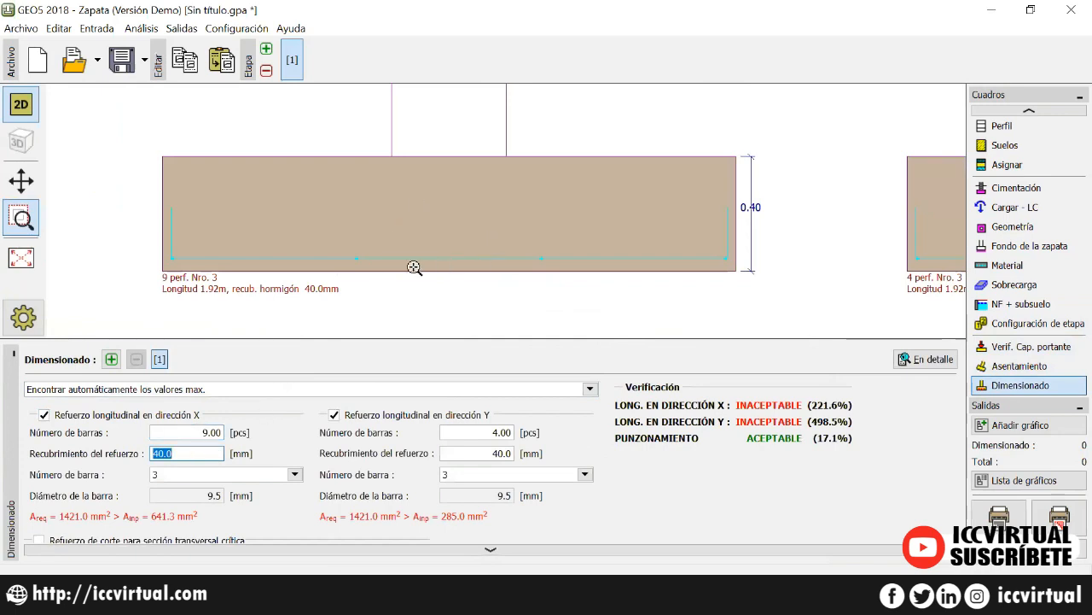
click(21, 257)
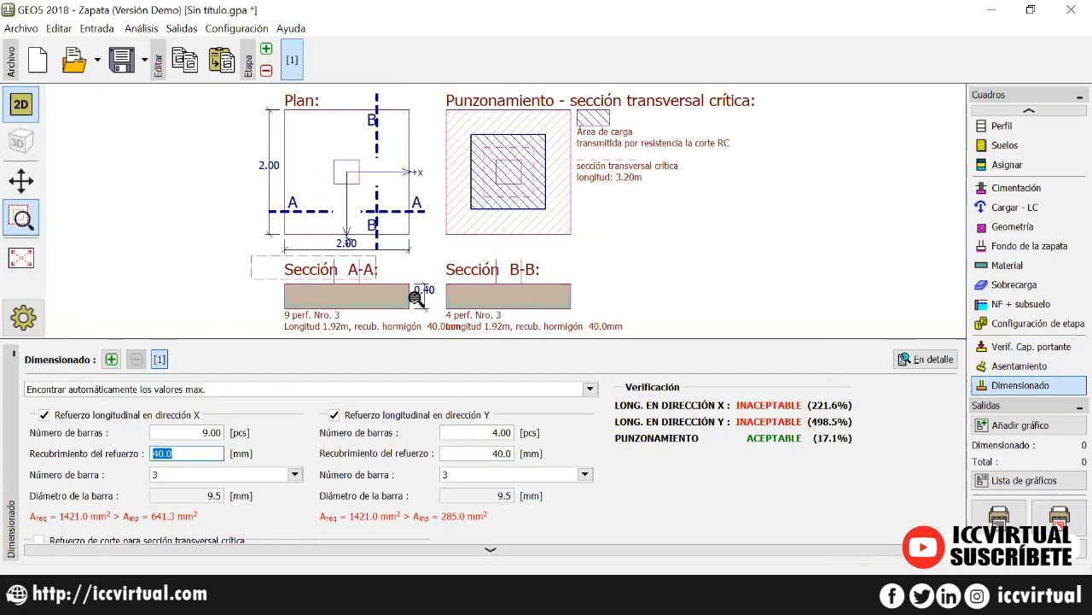
Set the number of longitudinal reinforcement bars in the Y direction to 9.
click(226, 478)
click(223, 478)
click(225, 478)
click(224, 478)
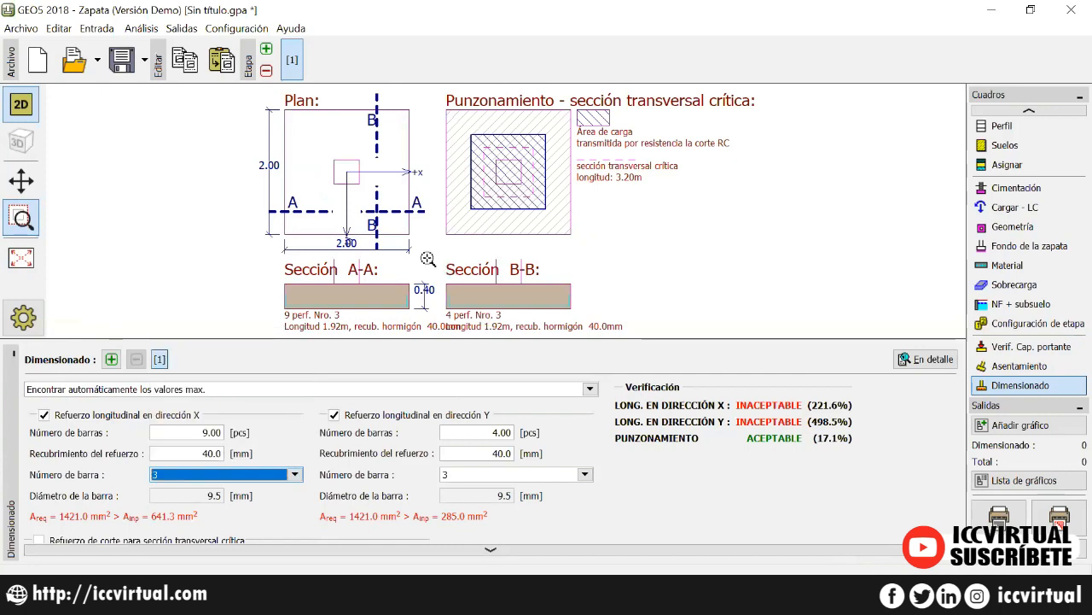
click(595, 325)
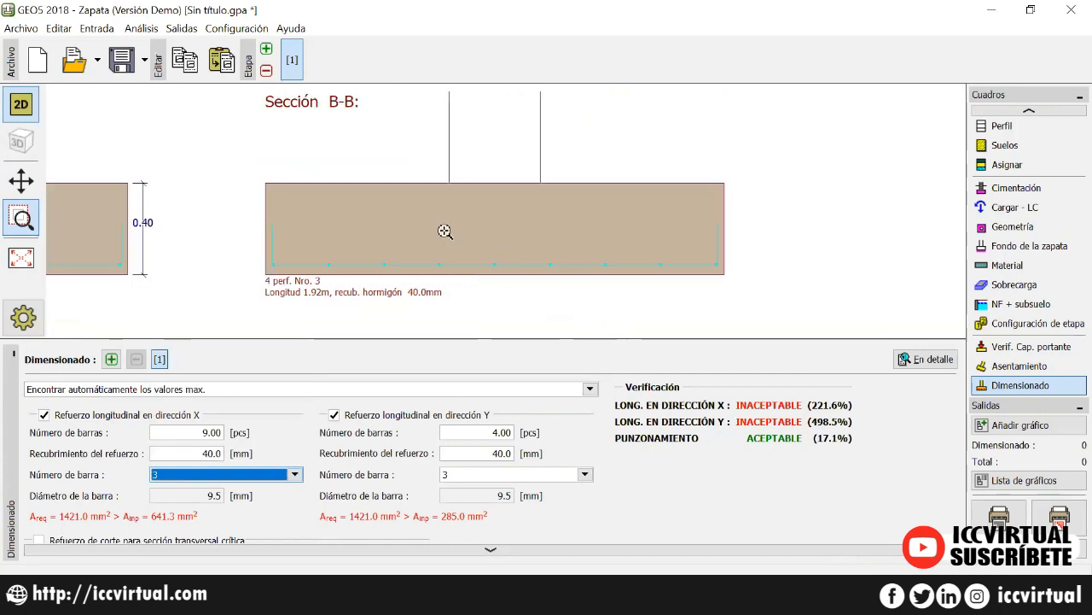
click(490, 431)
text(9)
key(Tab)
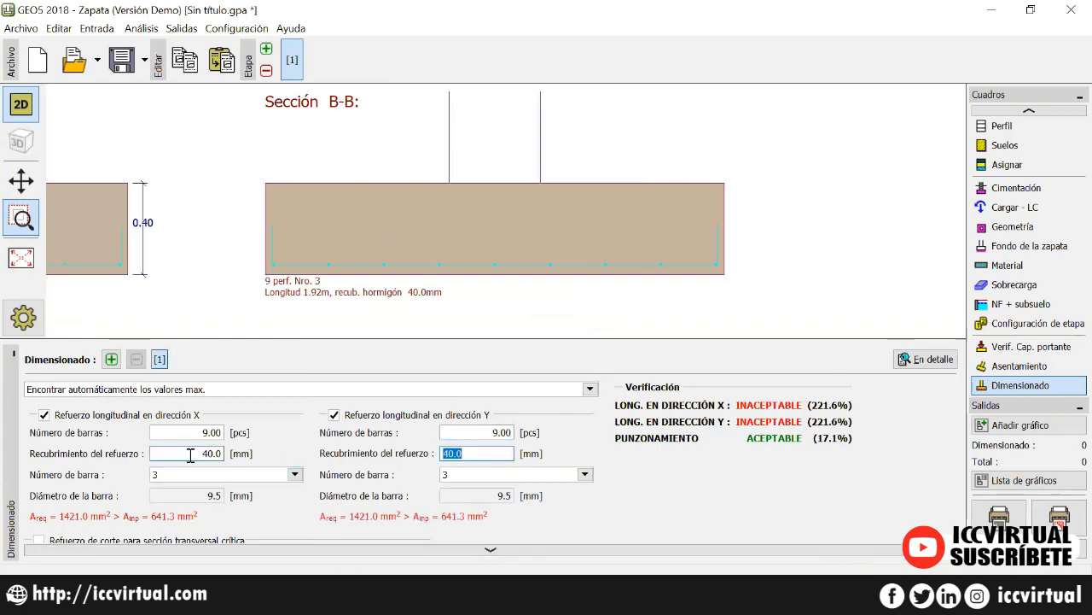
Set the longitudinal reinforcement to bar No. 5 in both the X and Y directions.
click(282, 475)
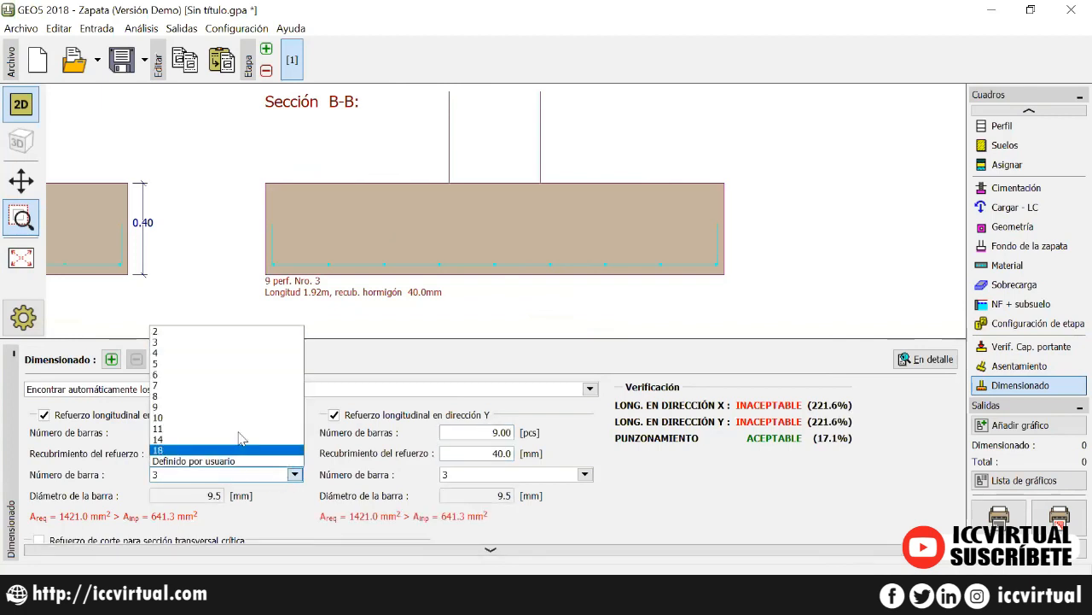
click(199, 396)
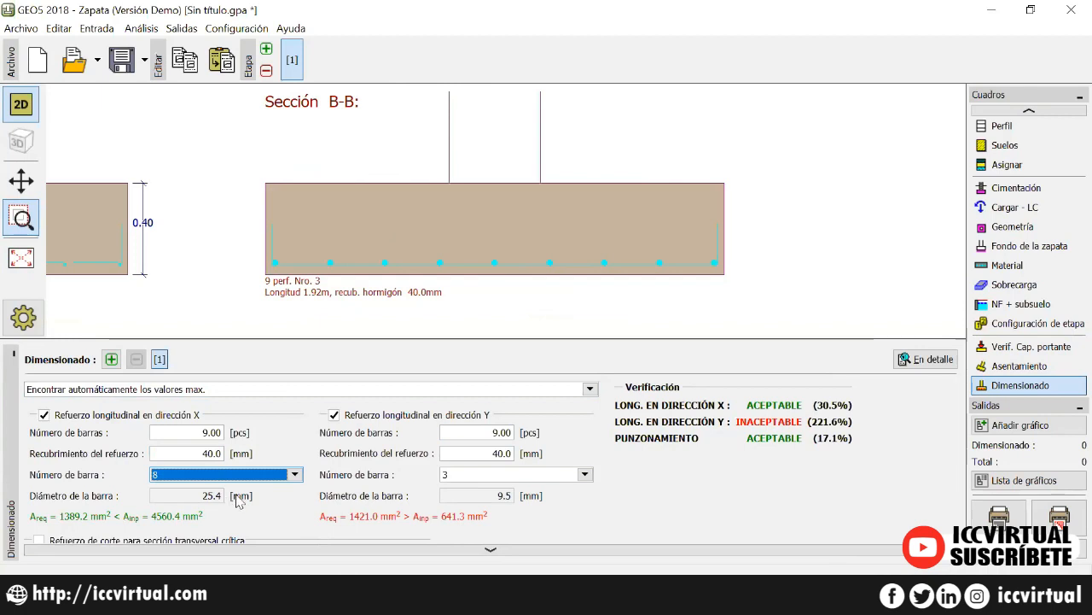
key(Up)
key(Up)
key(Up)
key(Up)
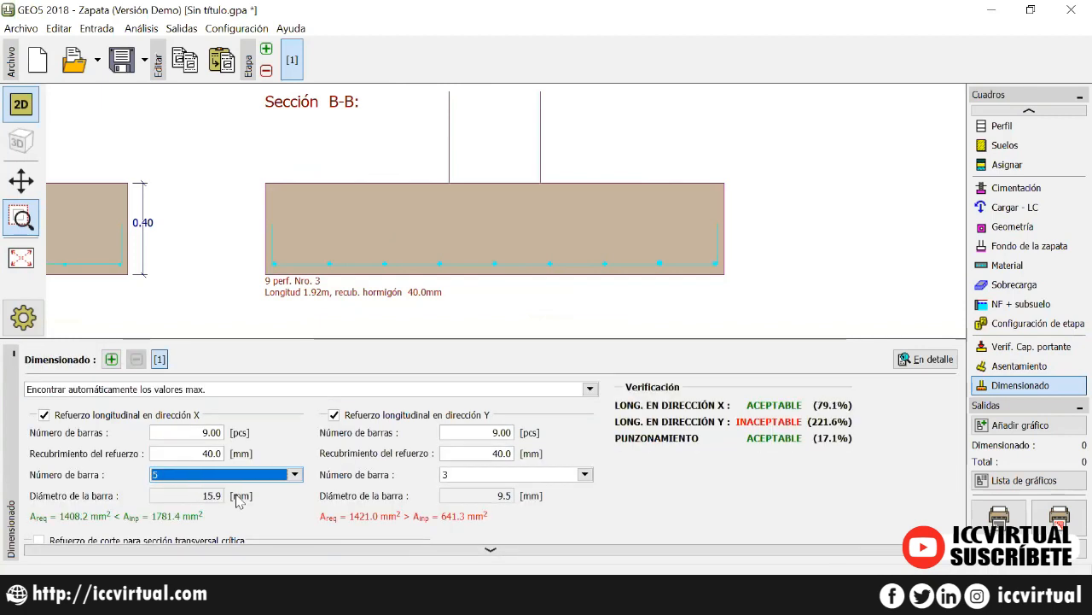
key(Down)
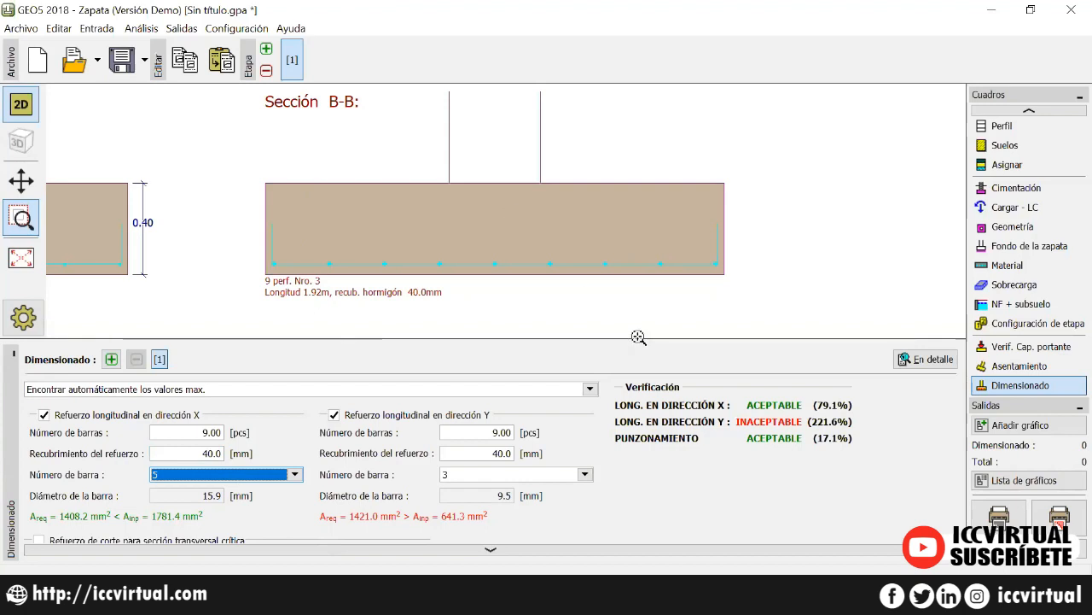
click(491, 475)
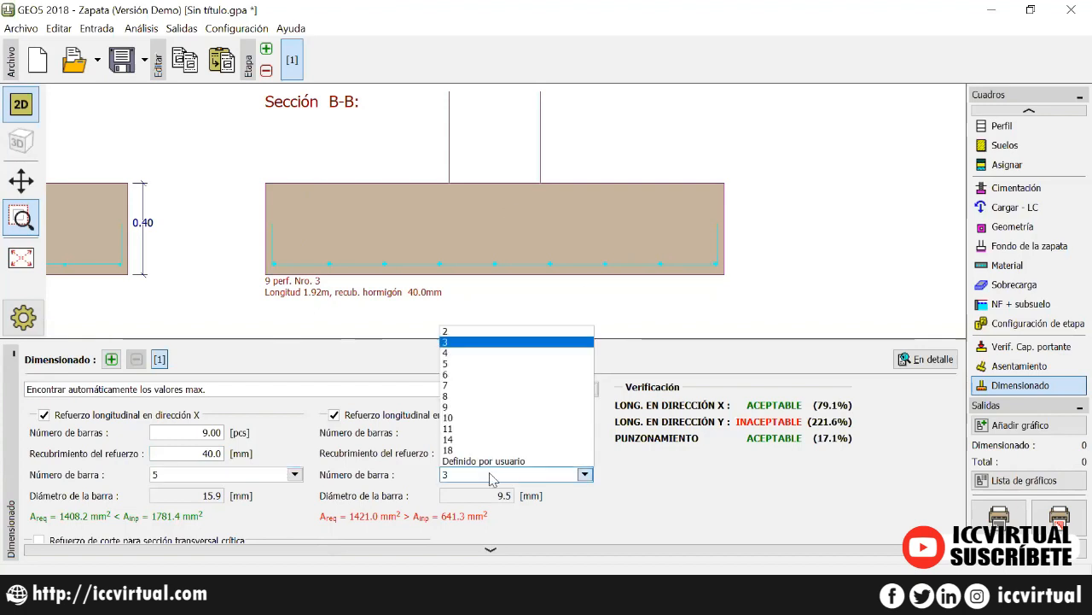
click(457, 364)
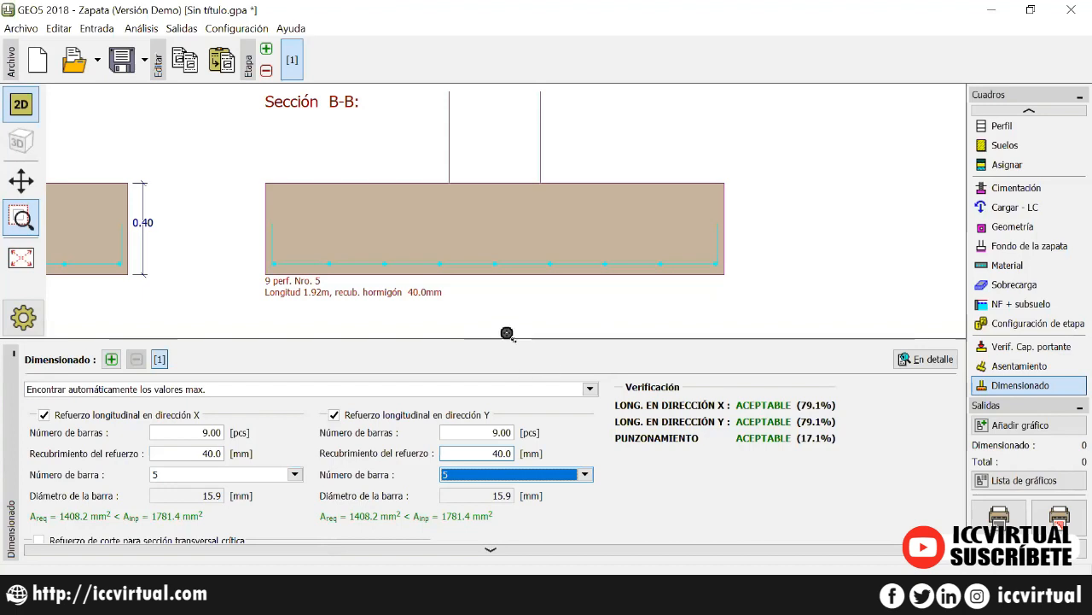
Enlarge the design input area and set the X-direction reinforcement to bar No. 4.
drag(509, 340, 511, 294)
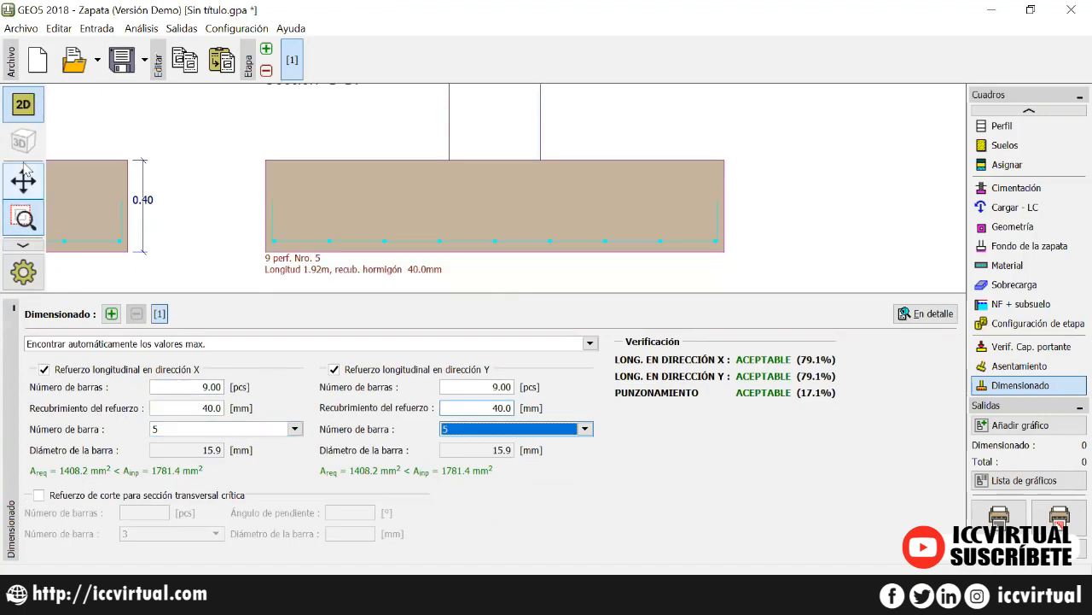
click(25, 245)
click(23, 232)
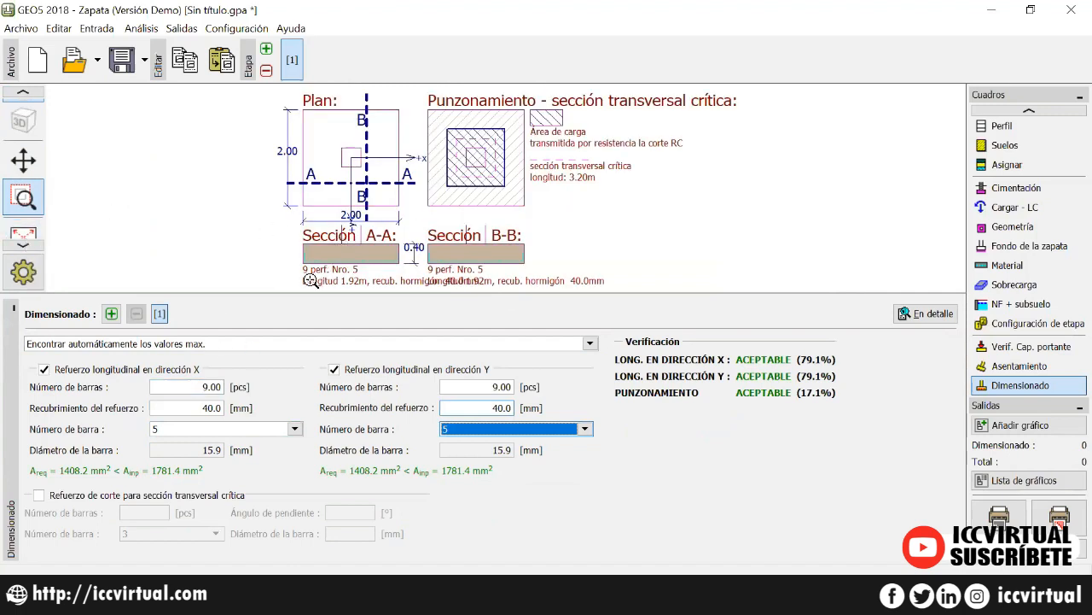
click(205, 429)
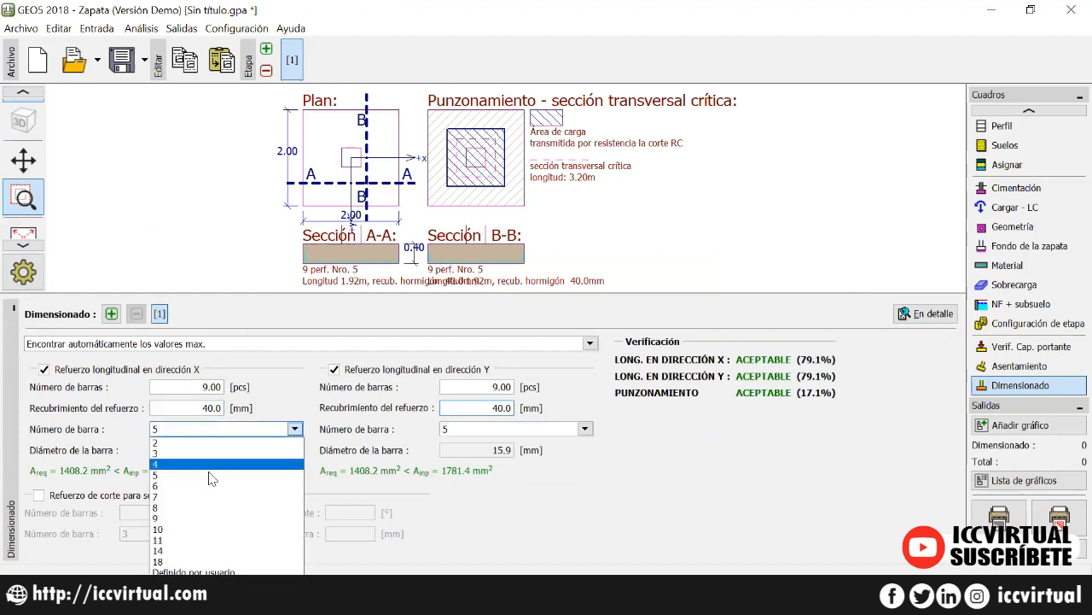
click(205, 465)
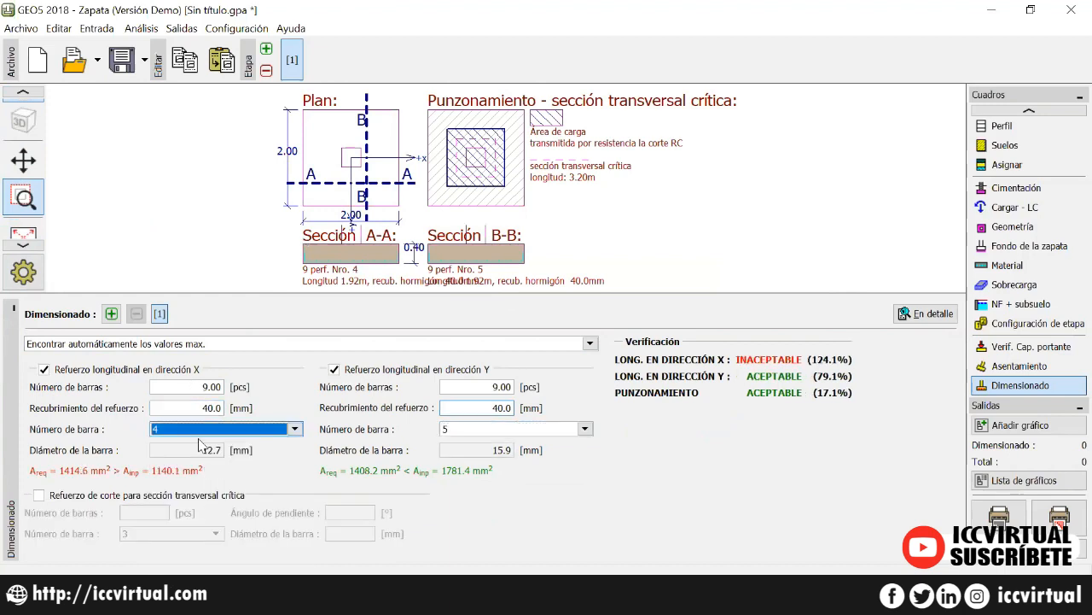
Increase the number of X-direction reinforcement bars to 10, 11 and finally 12.
double_click(190, 388)
text(10)
key(Tab)
double_click(189, 388)
text(11)
key(Tab)
double_click(189, 388)
text(12)
key(Tab)
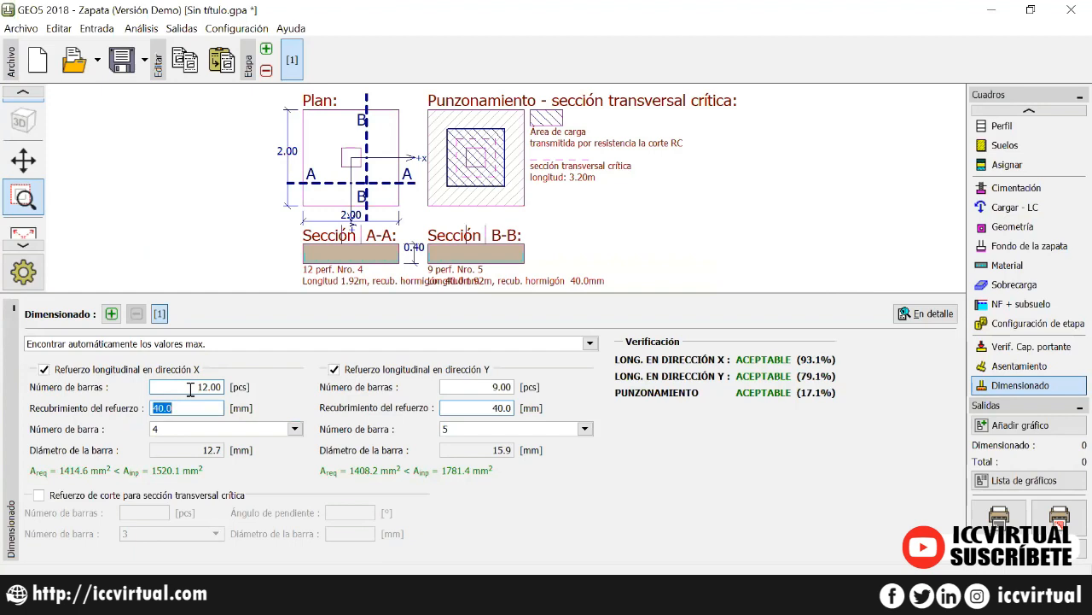
Zoom in on cross sections A-A and B-B to examine the footing's reinforcement layout.
mouse_move(249, 232)
mouse_down()
mouse_move(435, 276)
mouse_move(243, 232)
mouse_up()
click(26, 230)
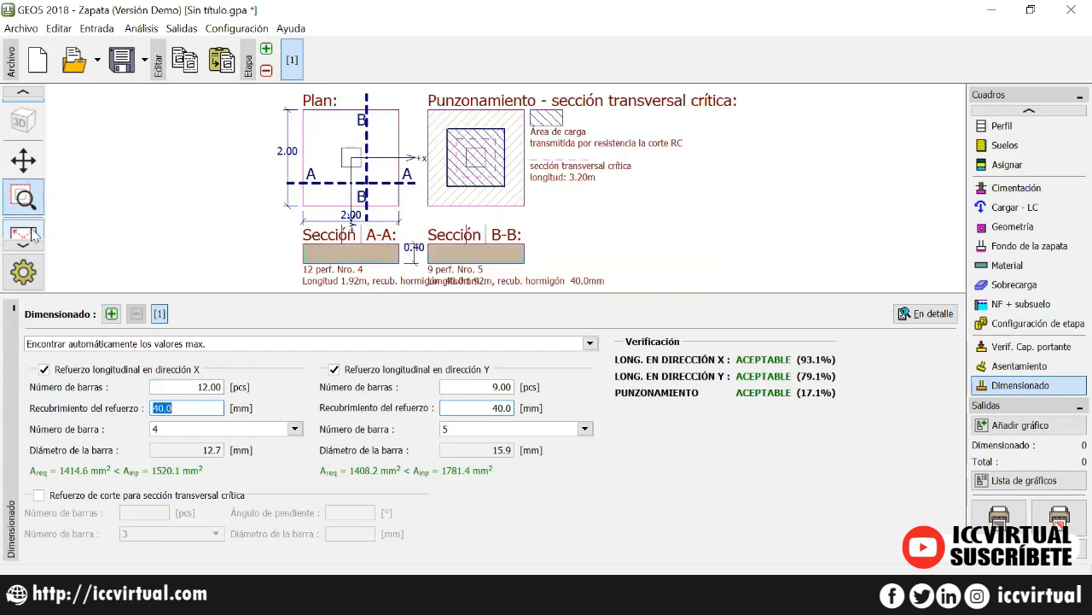
drag(421, 283, 554, 276)
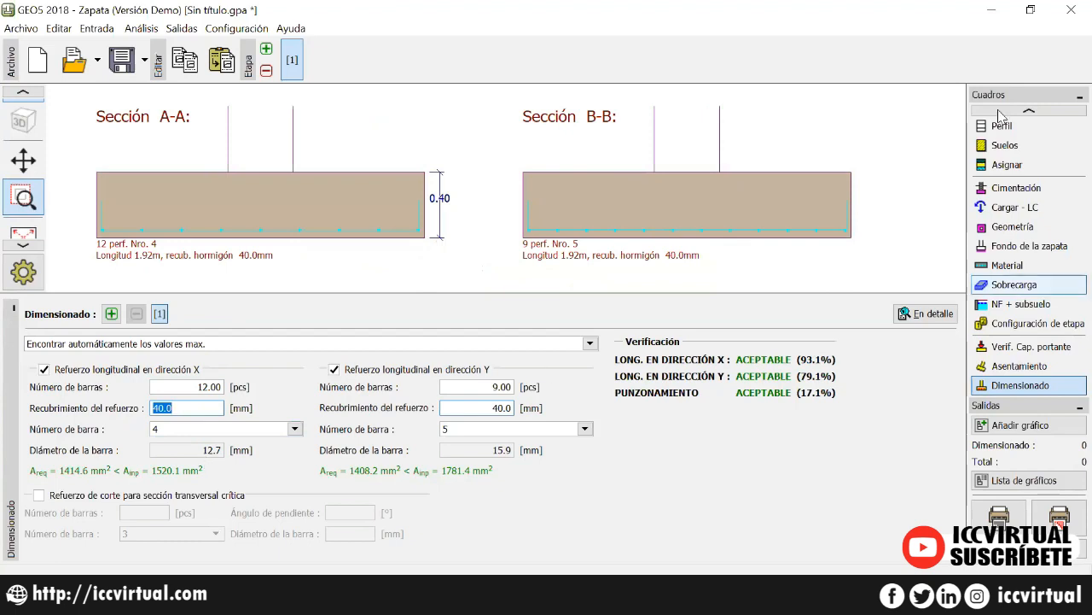
Open the footing's applied loads to review the DL+LL and DL+0.5LL load cases.
scroll(1009, 116, up, 2)
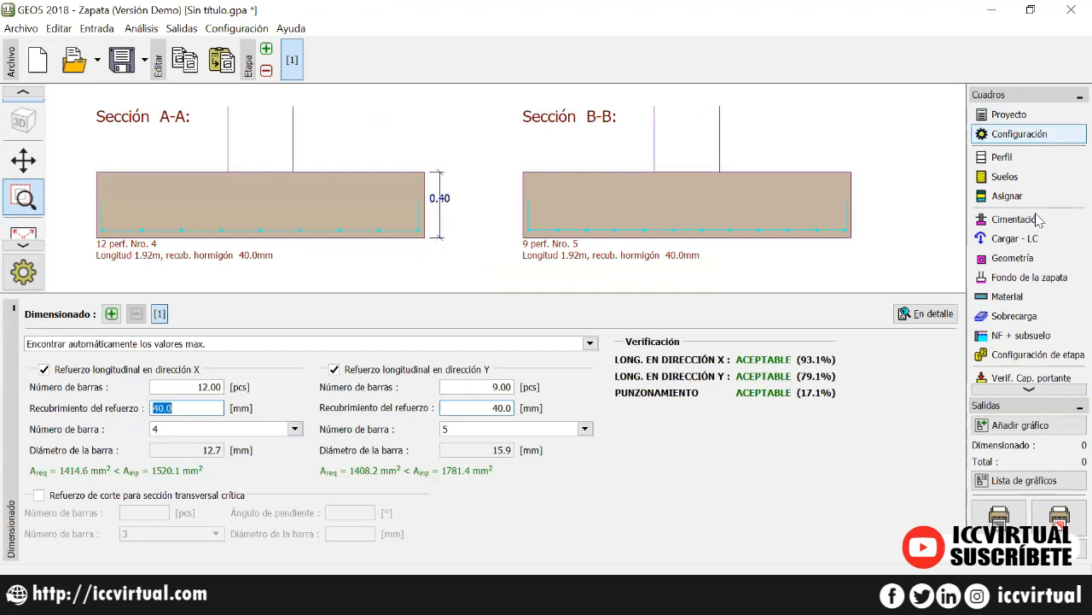
click(1035, 241)
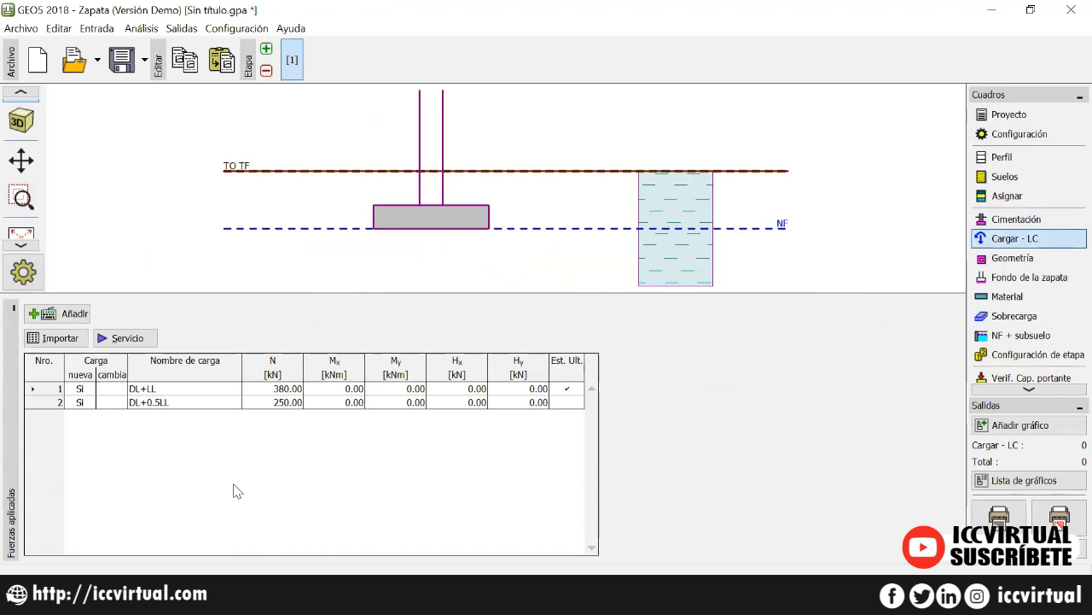
Launch the GEO5 Pilote program and dismiss its start-up notice.
click(224, 595)
click(20, 595)
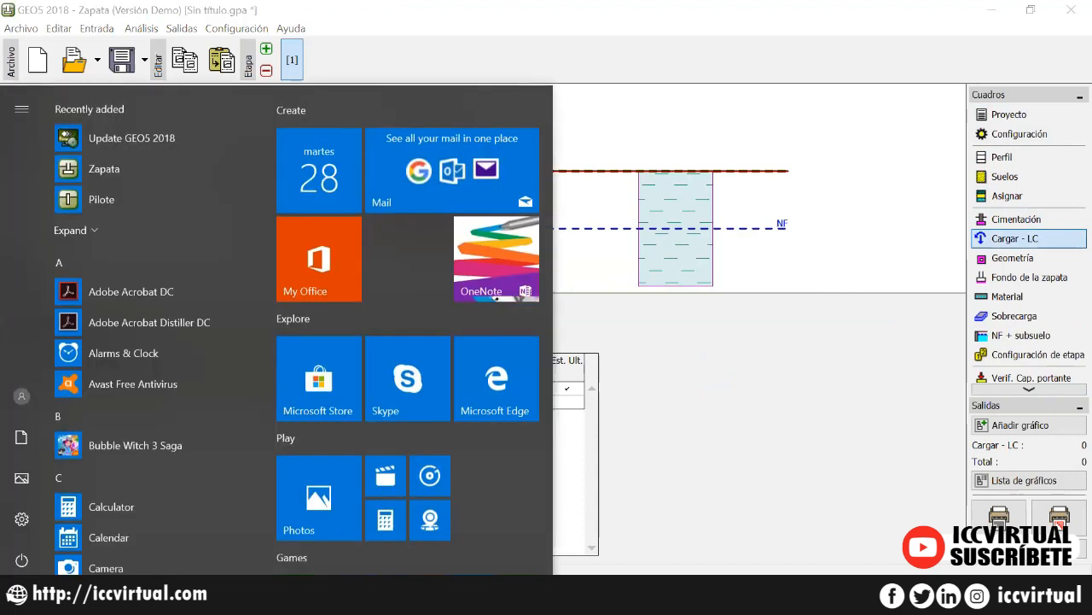
click(116, 205)
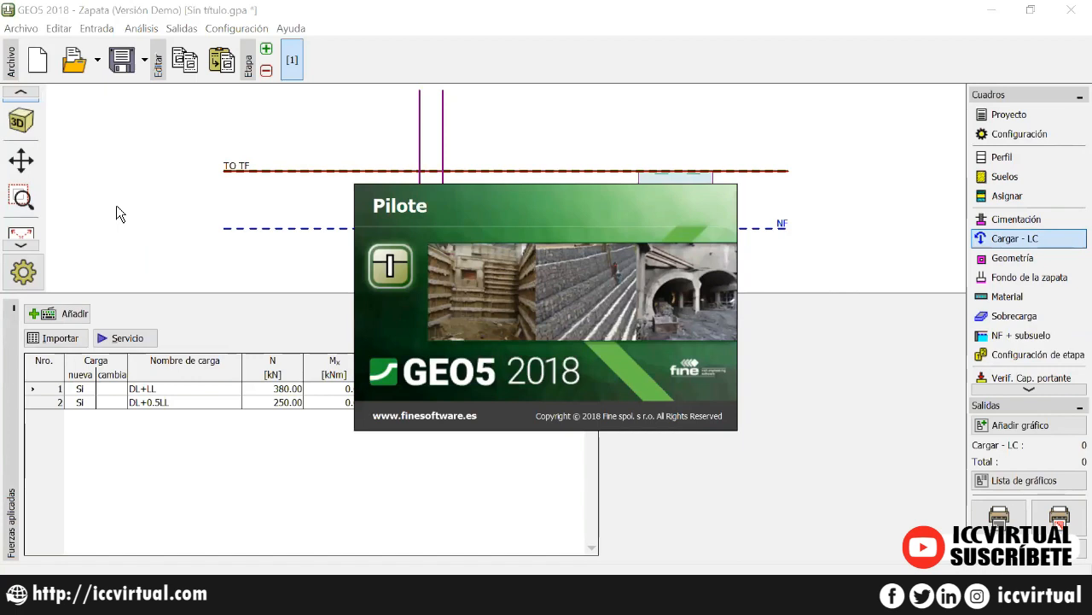
key(Return)
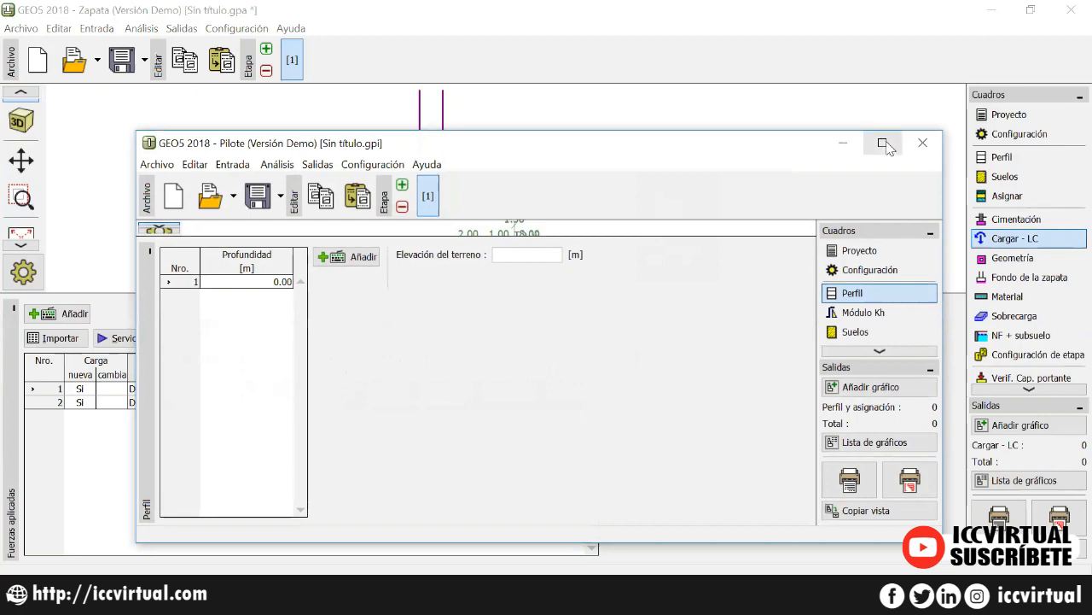
Maximize the Pilote window and show the pile model in 3D in an enlarged drawing area.
click(884, 143)
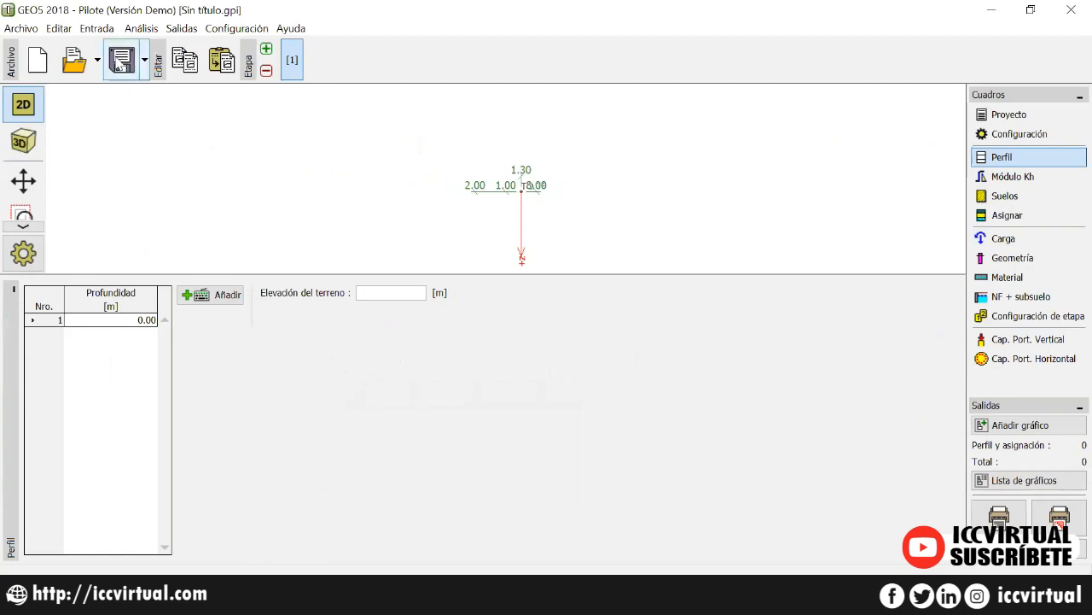
click(27, 152)
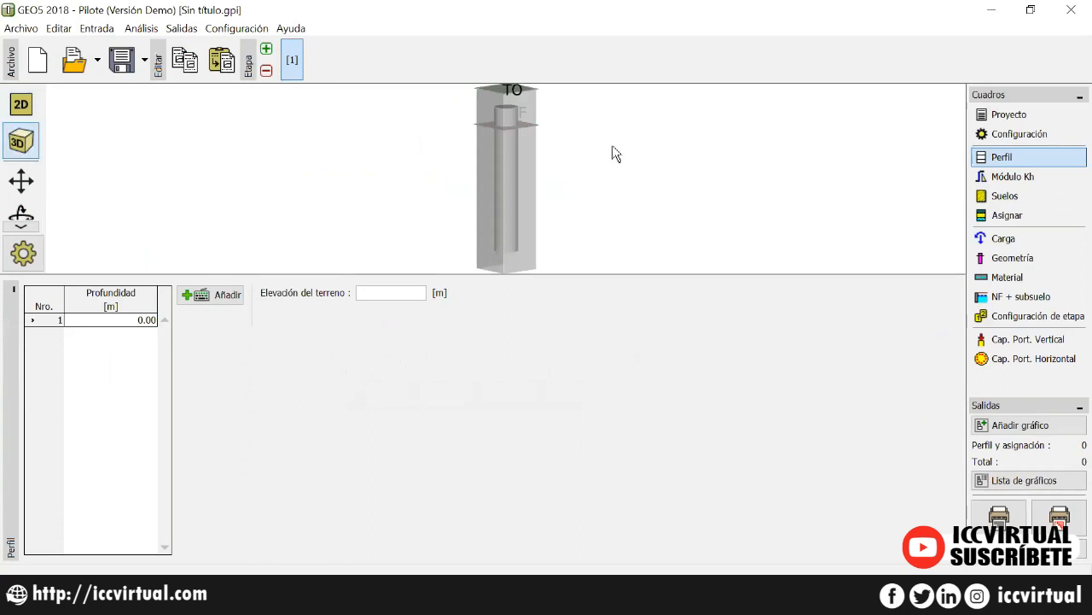
drag(592, 274, 602, 414)
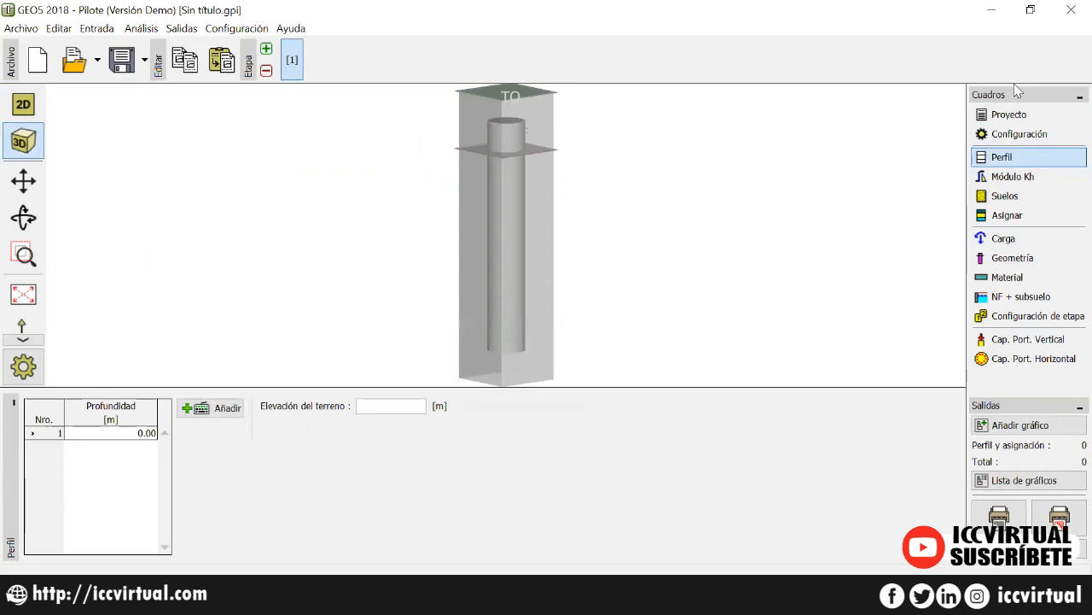
Look through the pile's project, analysis configuration, profile, soils, soil assignment and load inputs.
click(1020, 114)
click(1022, 135)
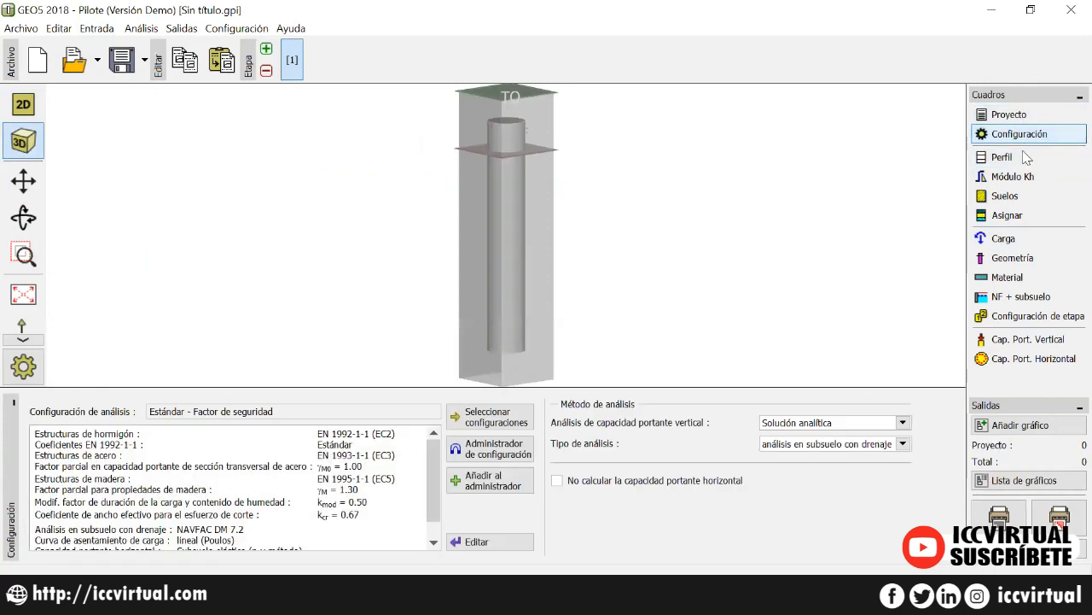
click(1025, 157)
click(1016, 197)
click(1014, 215)
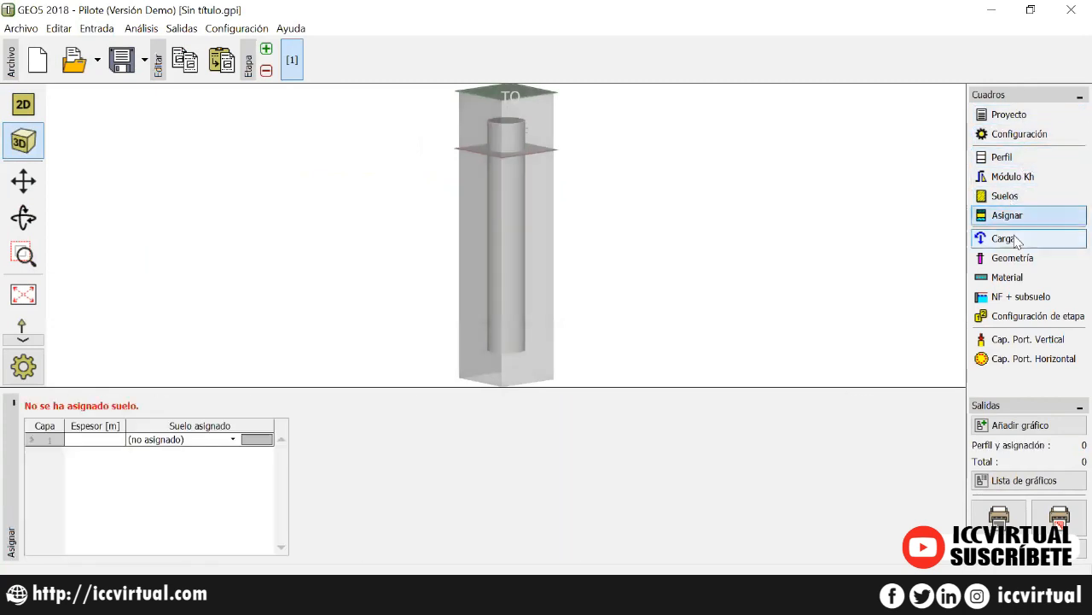
click(1014, 239)
Set the pile type to square (cuadrado) in the pile geometry.
click(1014, 258)
click(319, 422)
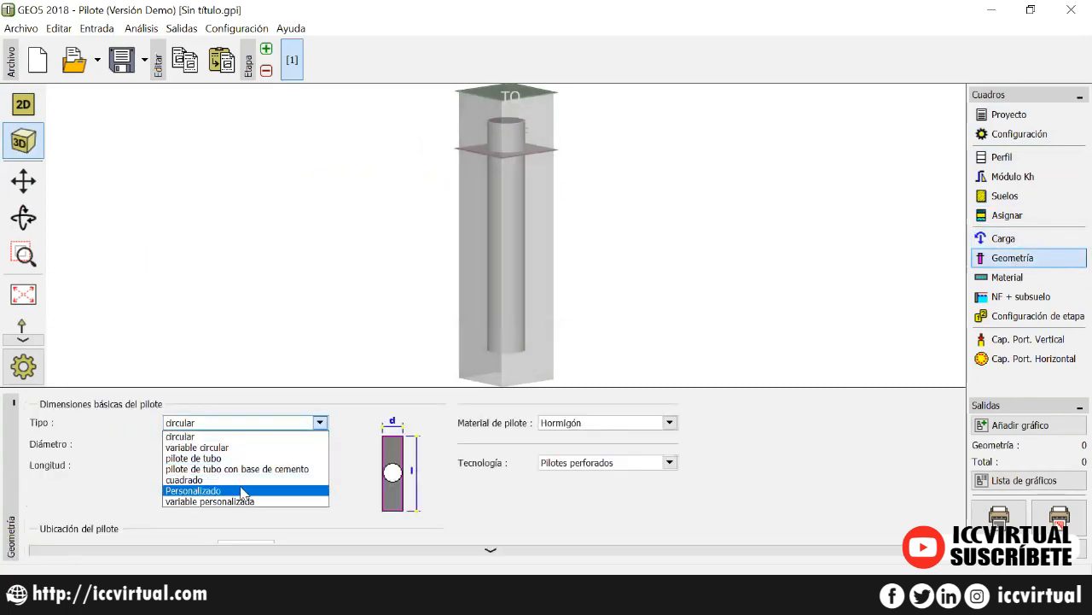
click(240, 480)
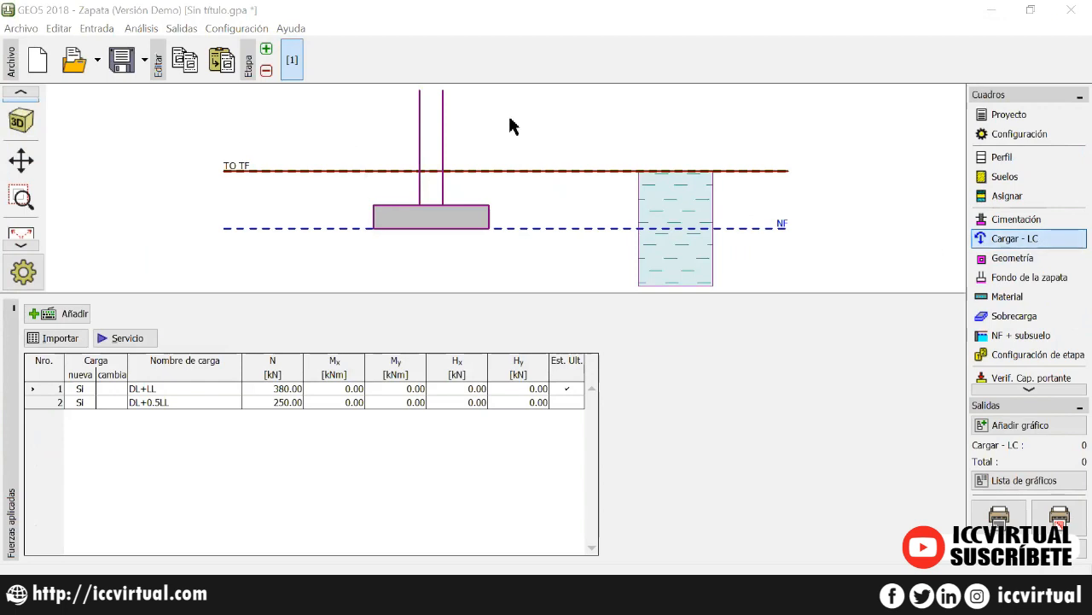
Return to the footing's reinforcement design (Dimensionado) in GEO5 Zapata.
click(1027, 391)
click(1026, 391)
click(1020, 385)
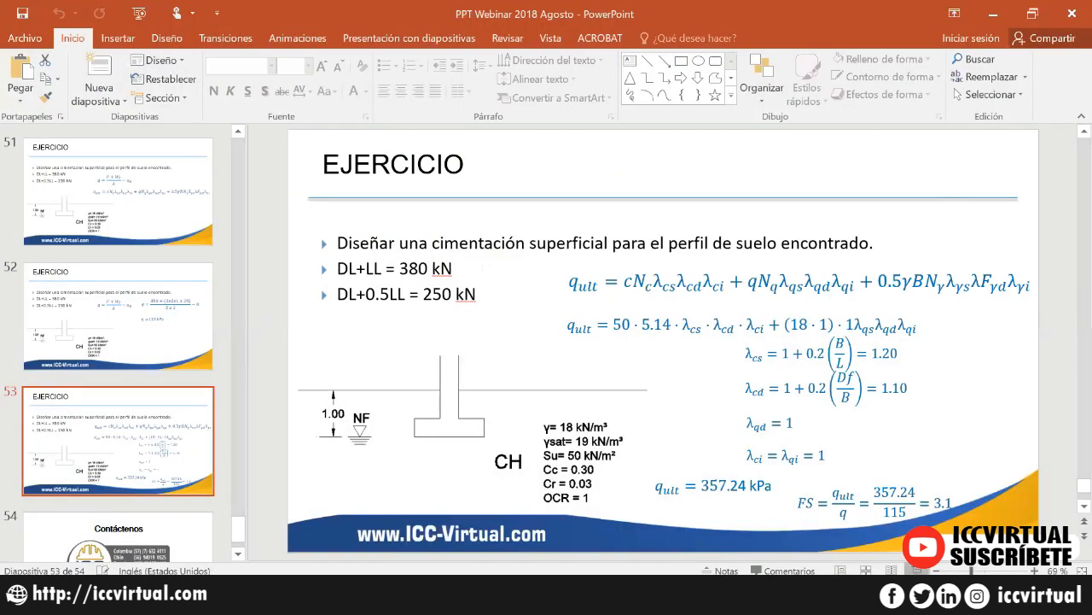
Start the PowerPoint slide show from the exercise slide and advance to the contact slide.
click(918, 570)
click(904, 271)
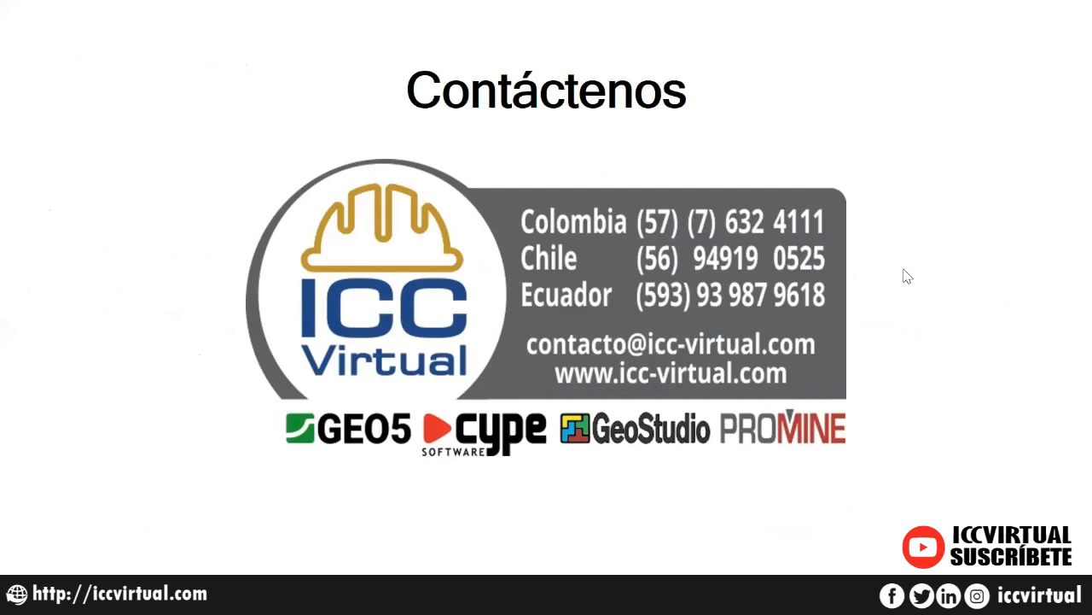